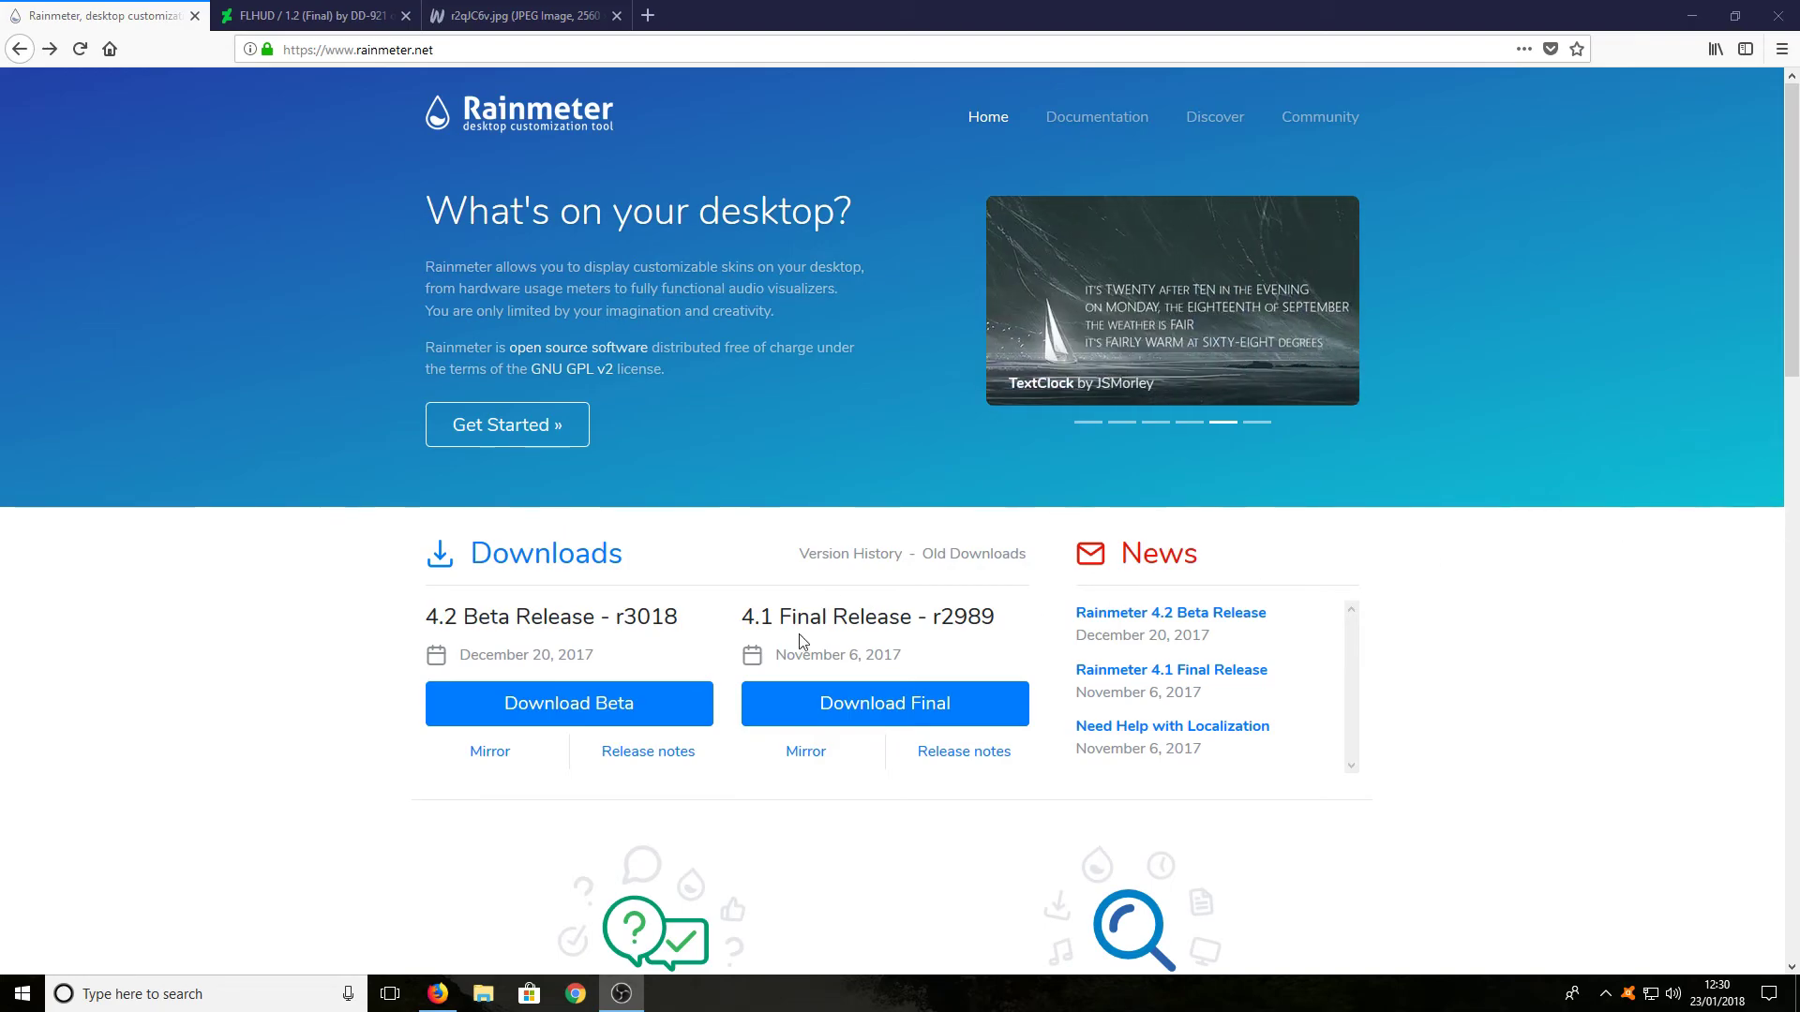
- Download the Rainmeter 4.2 beta installer in Firefox, save it, and run it from downloads
{"action": "left_click", "coordinate": [583, 705]}
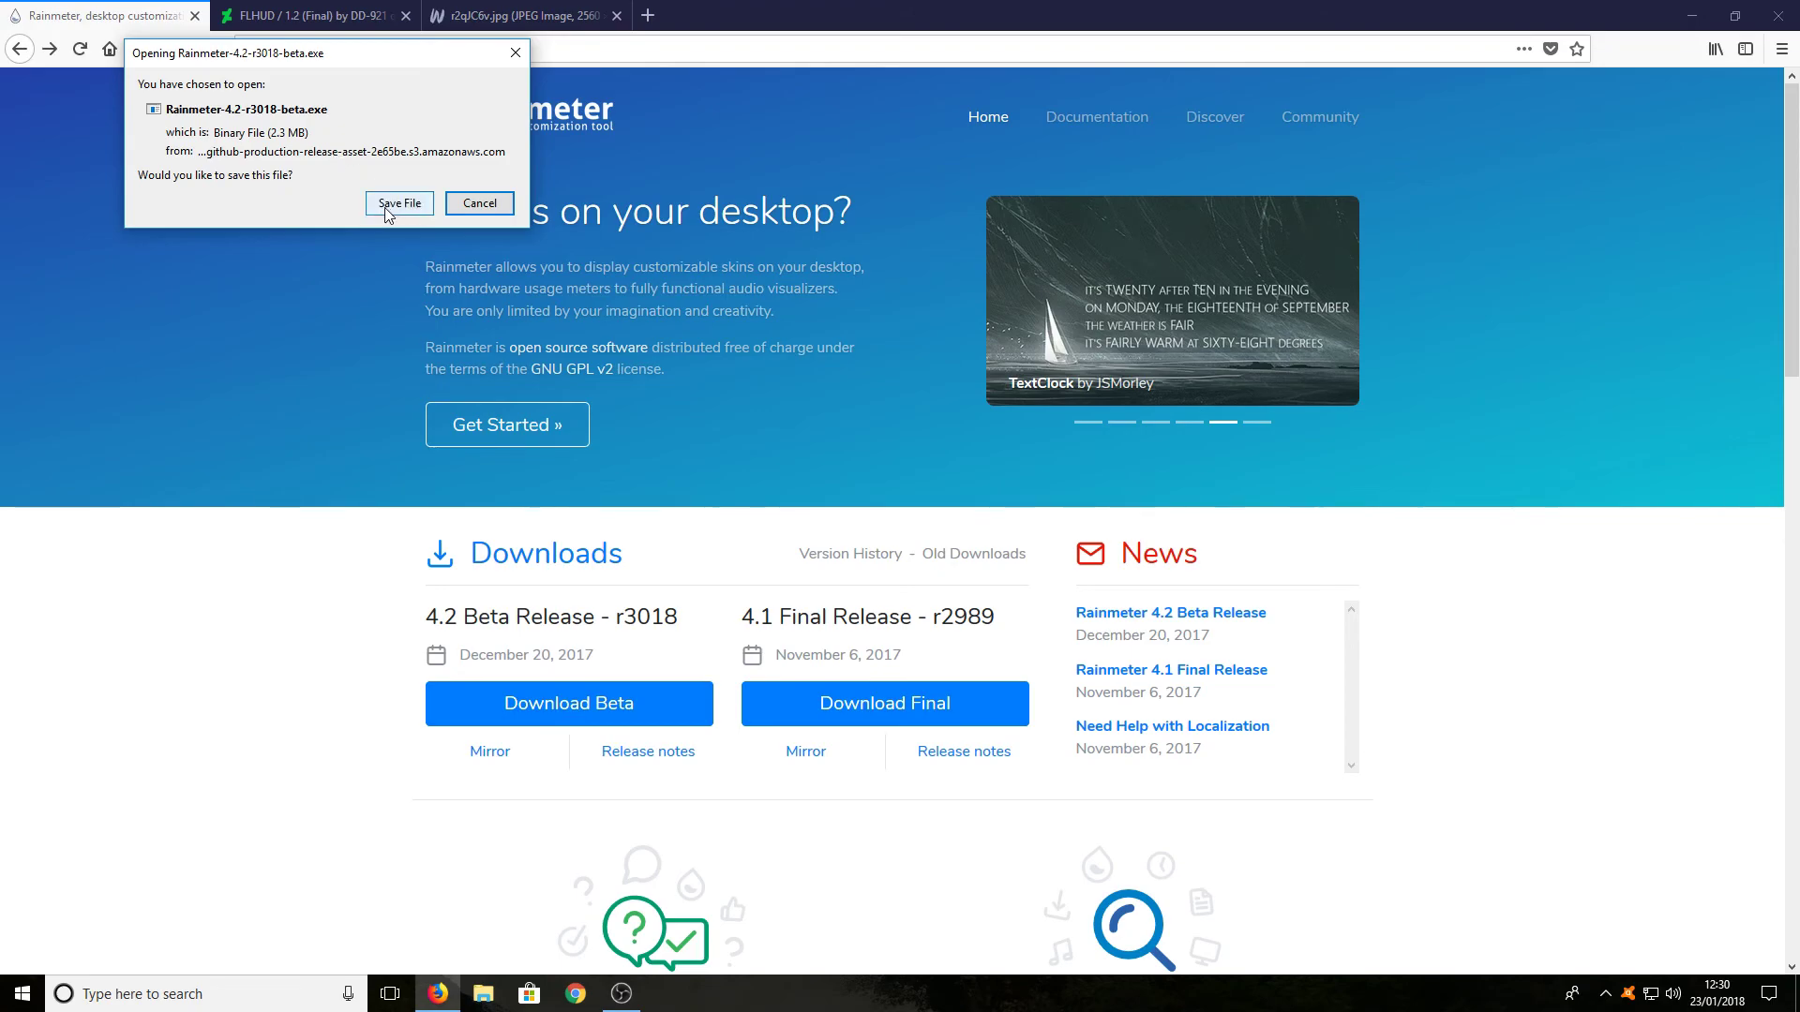
{"action": "left_click", "coordinate": [398, 203]}
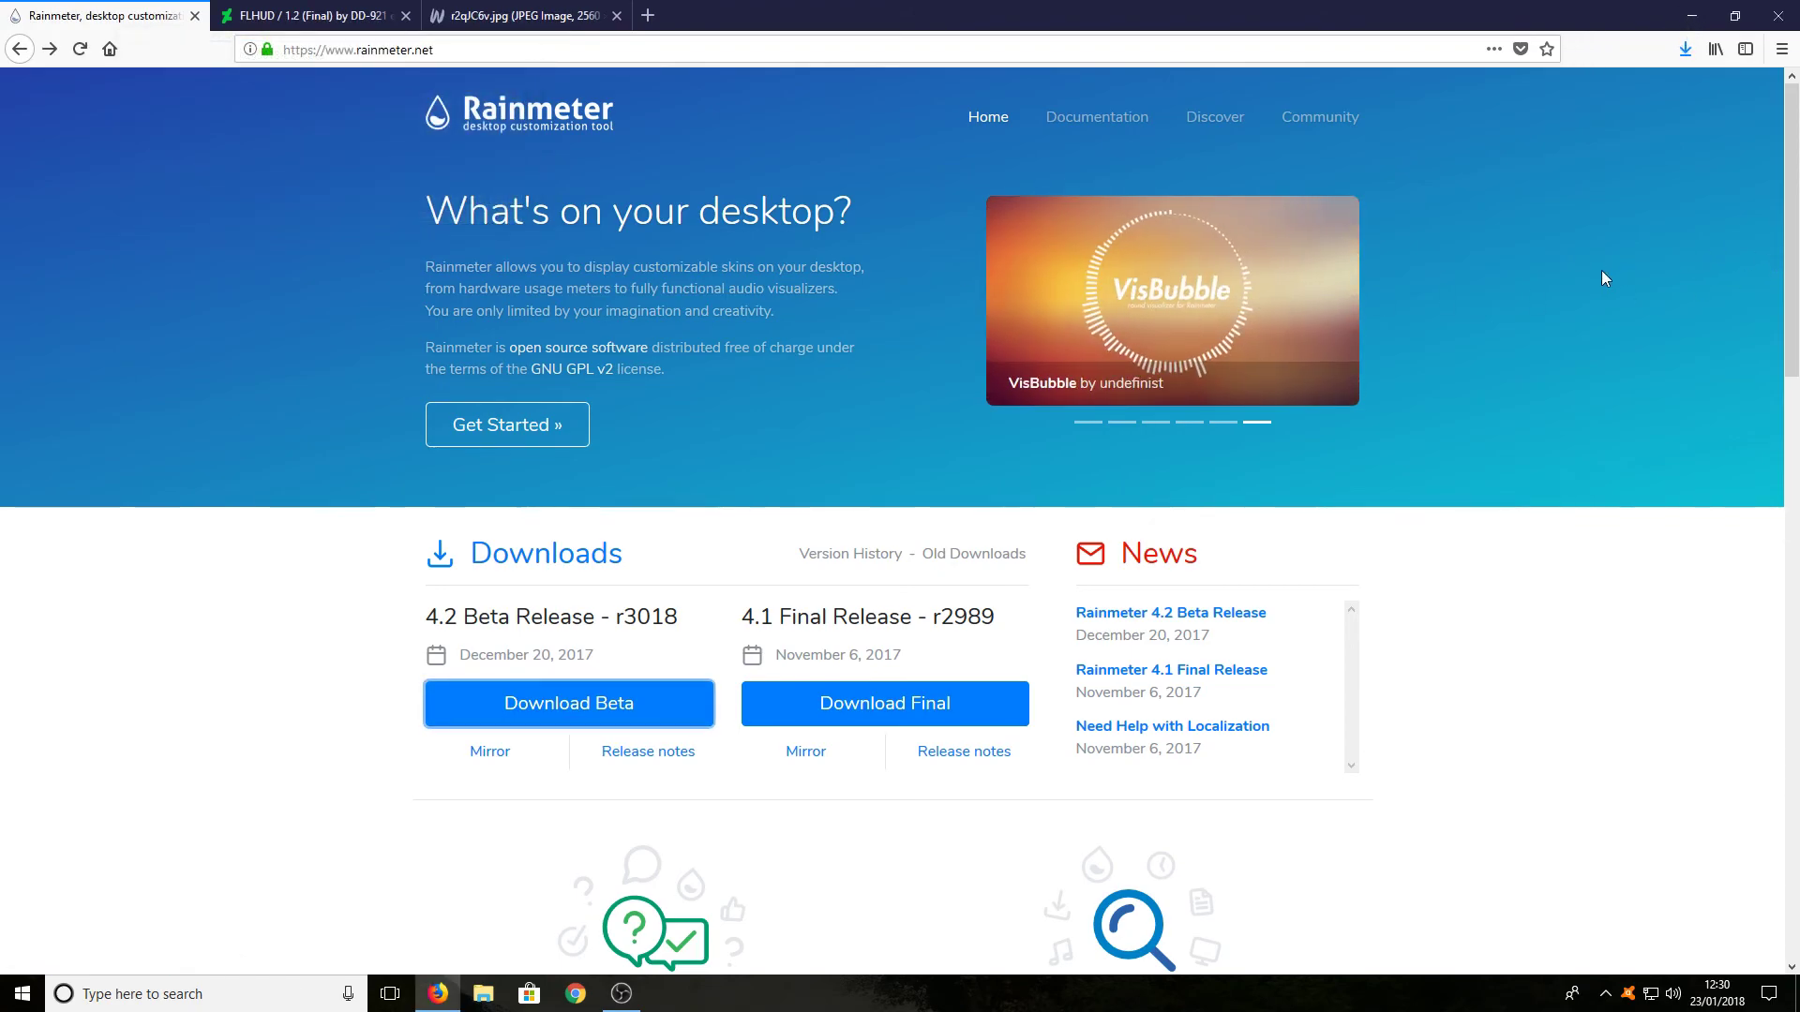
{"action": "left_click", "coordinate": [1687, 52]}
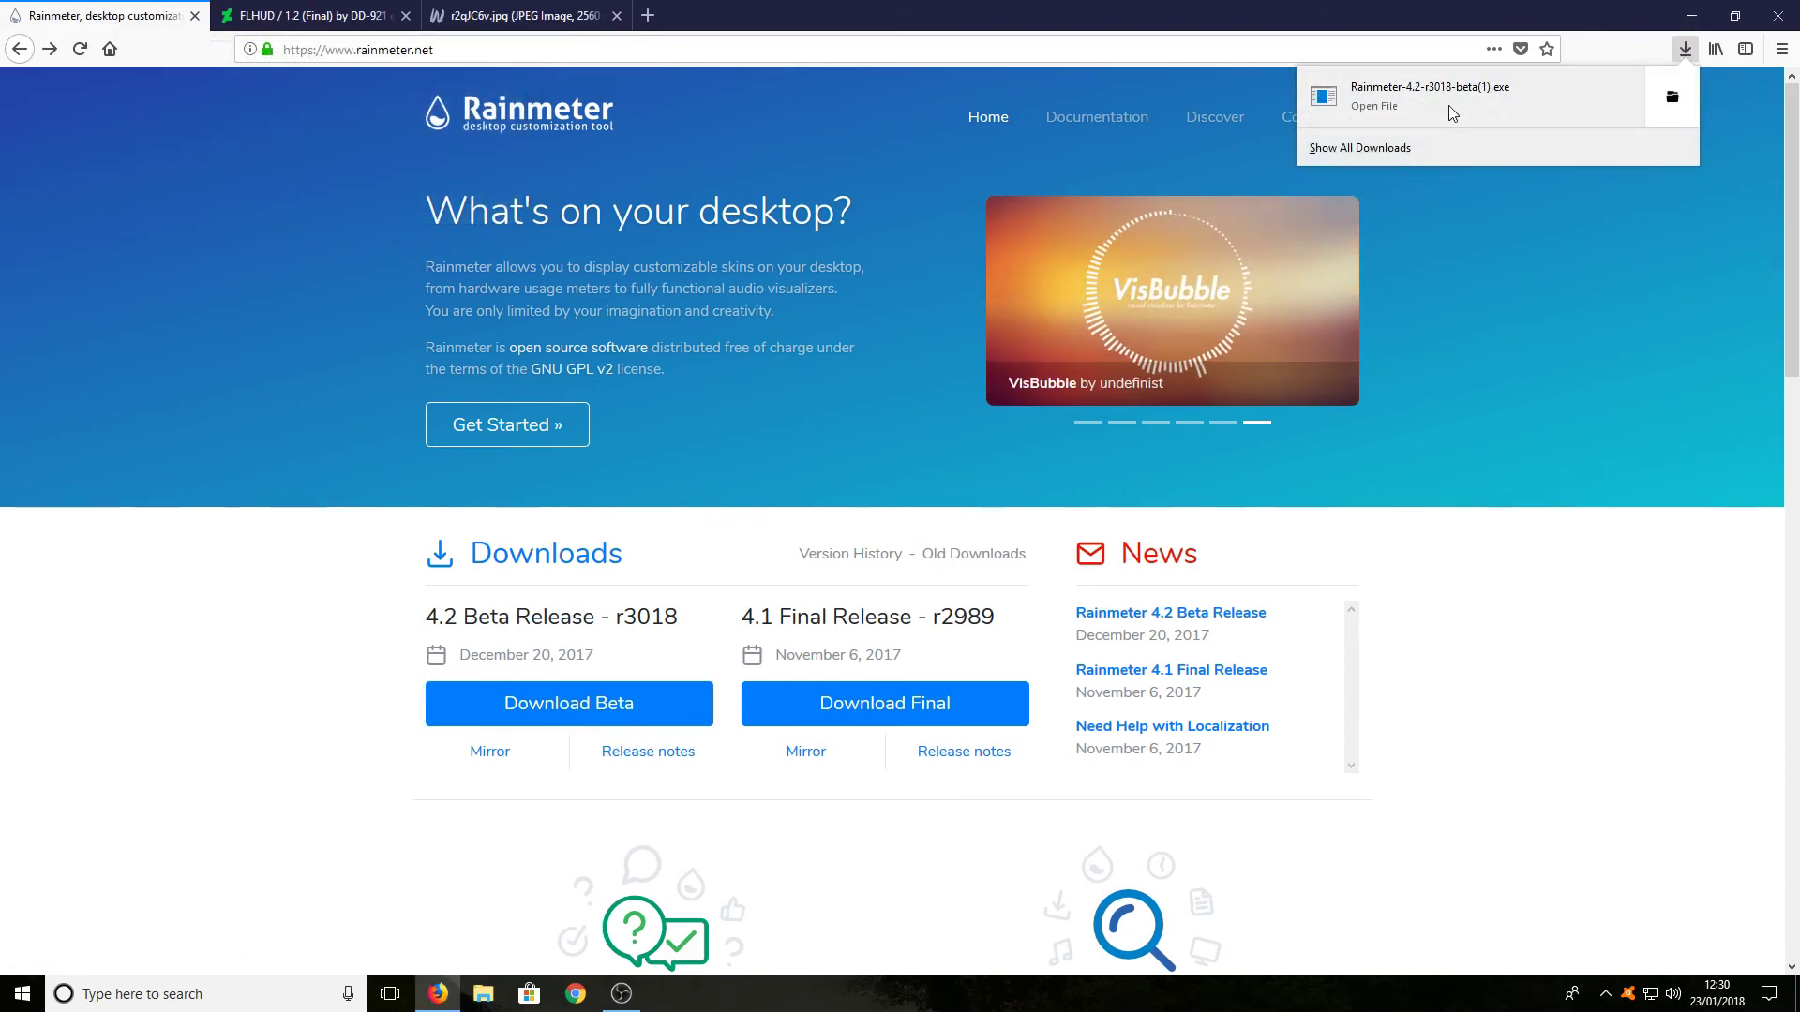
{"action": "left_click", "coordinate": [1448, 104]}
- Install Rainmeter in English with the Standard installation and finish with Rainmeter launched
{"action": "left_click", "coordinate": [969, 542]}
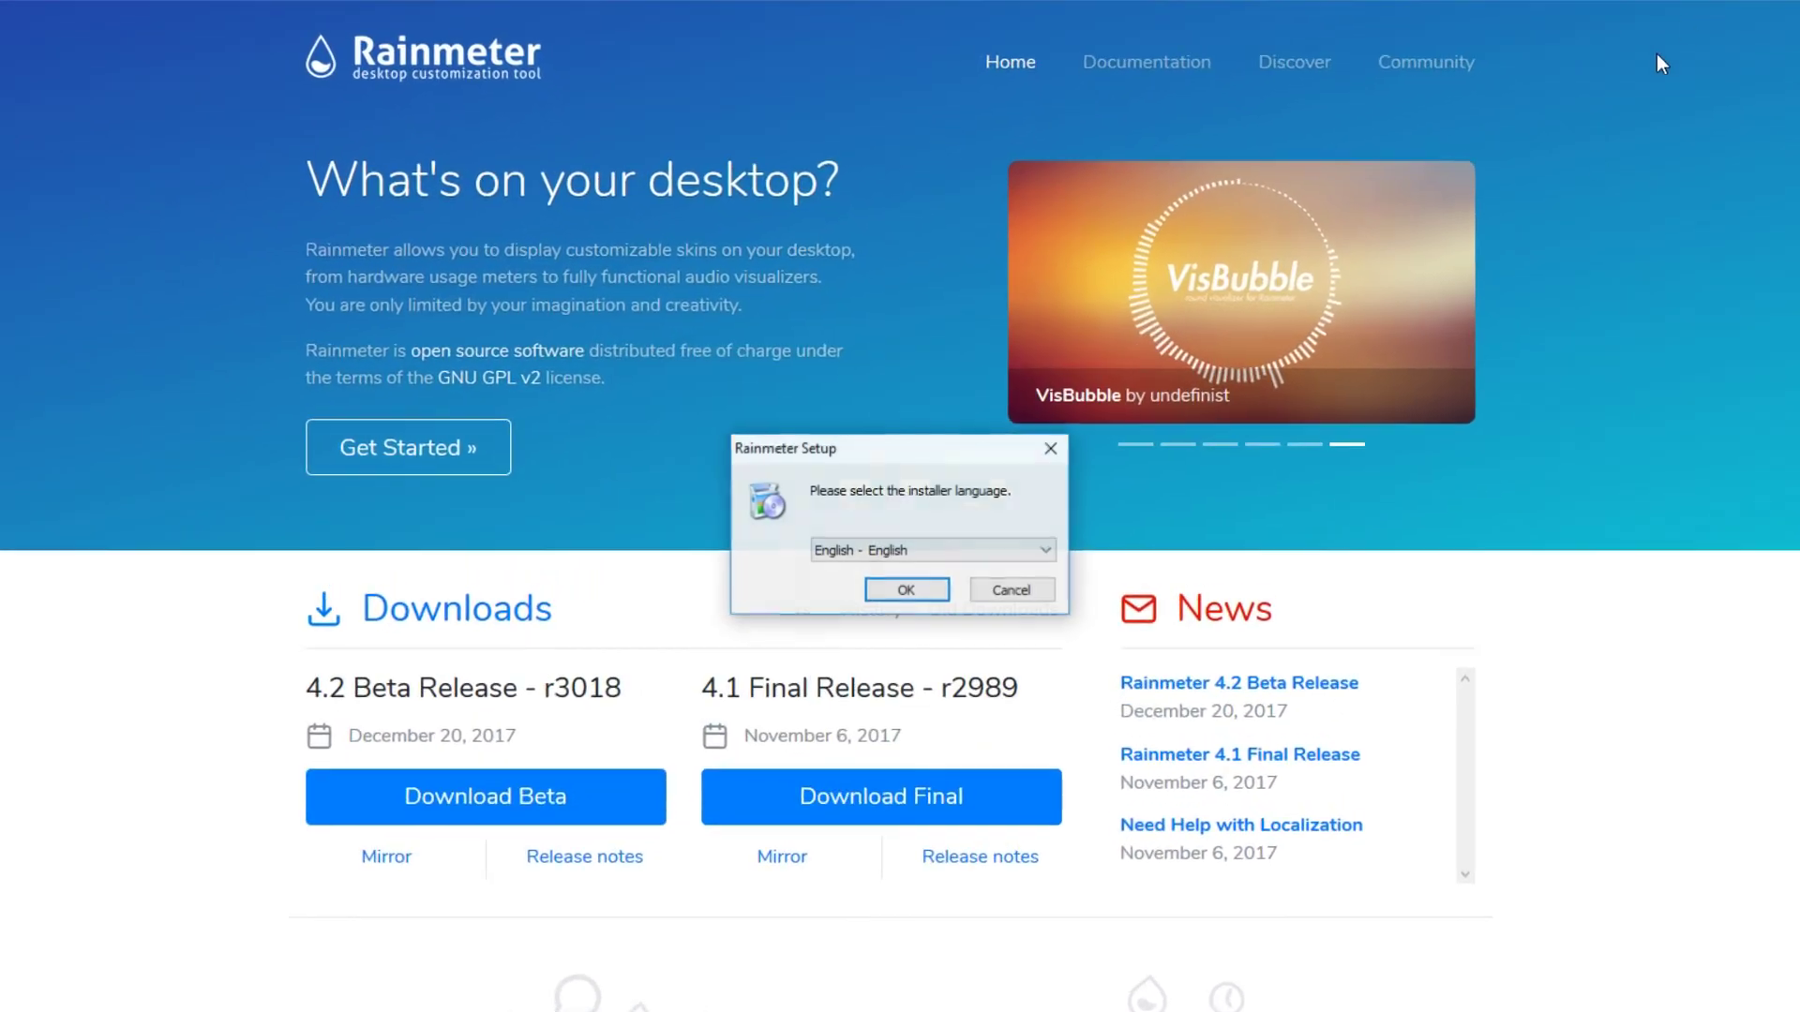
{"action": "left_click", "coordinate": [908, 587]}
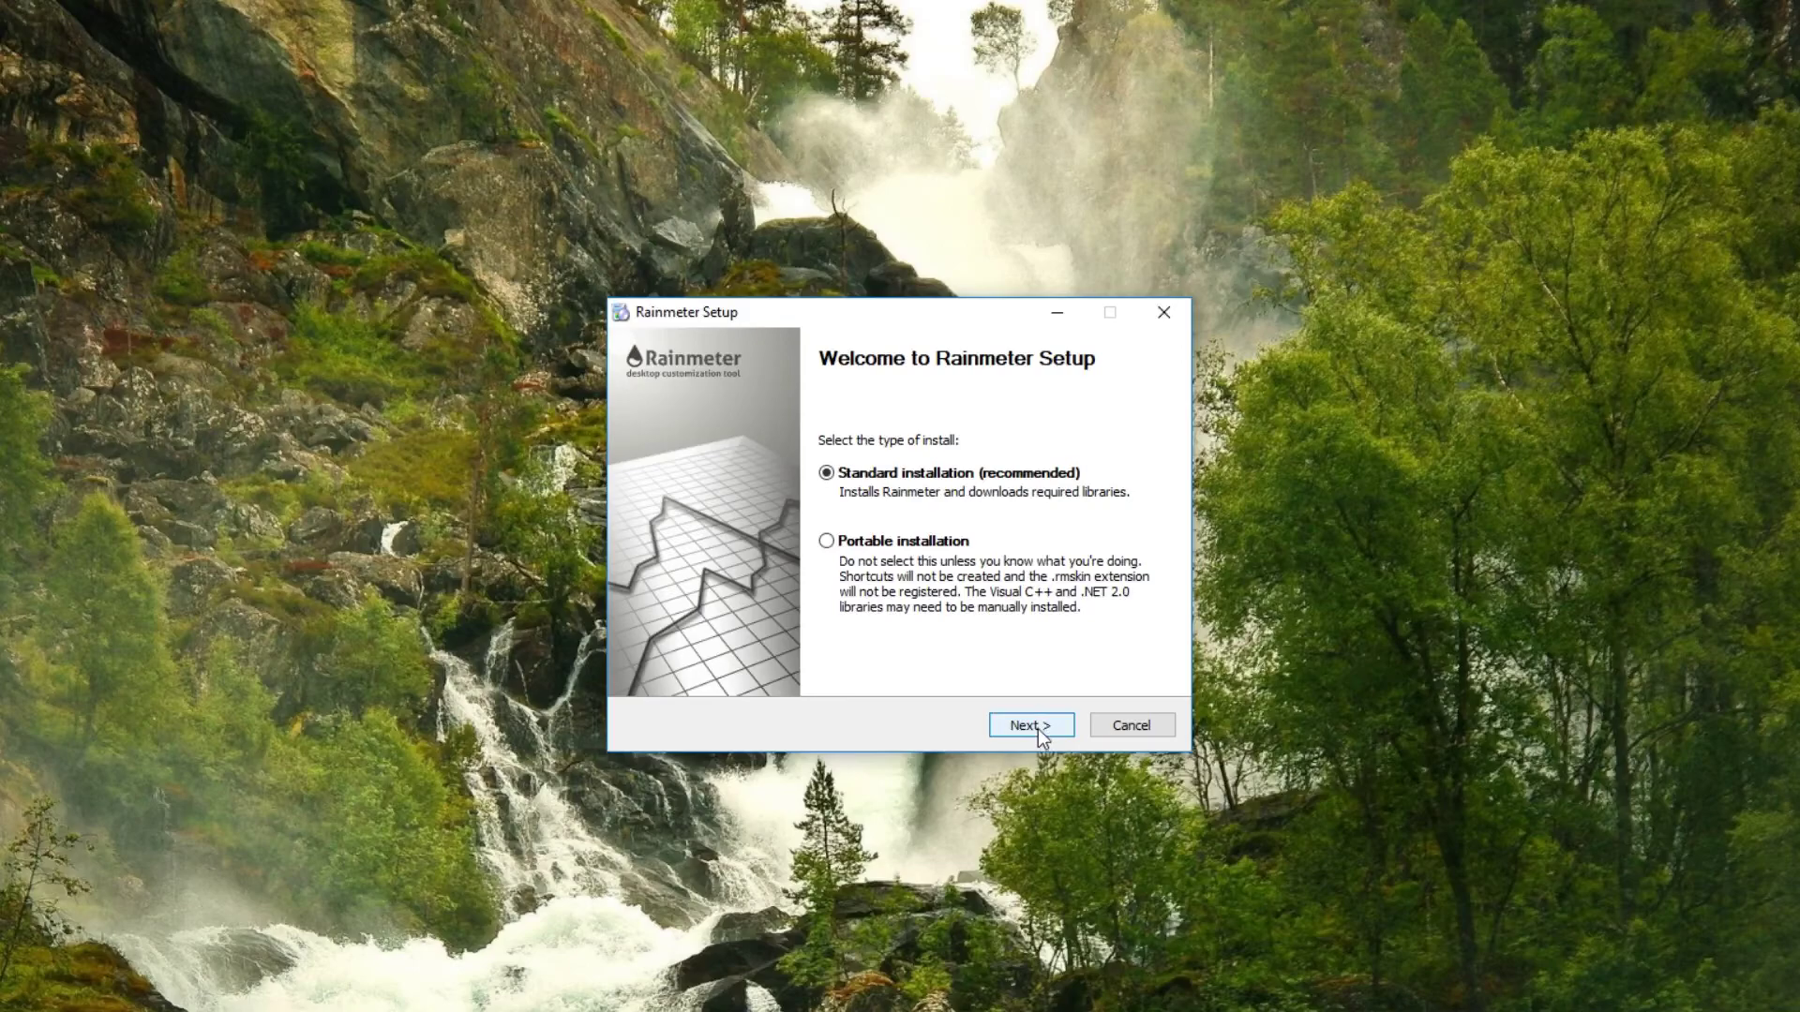
{"action": "left_click", "coordinate": [1014, 727]}
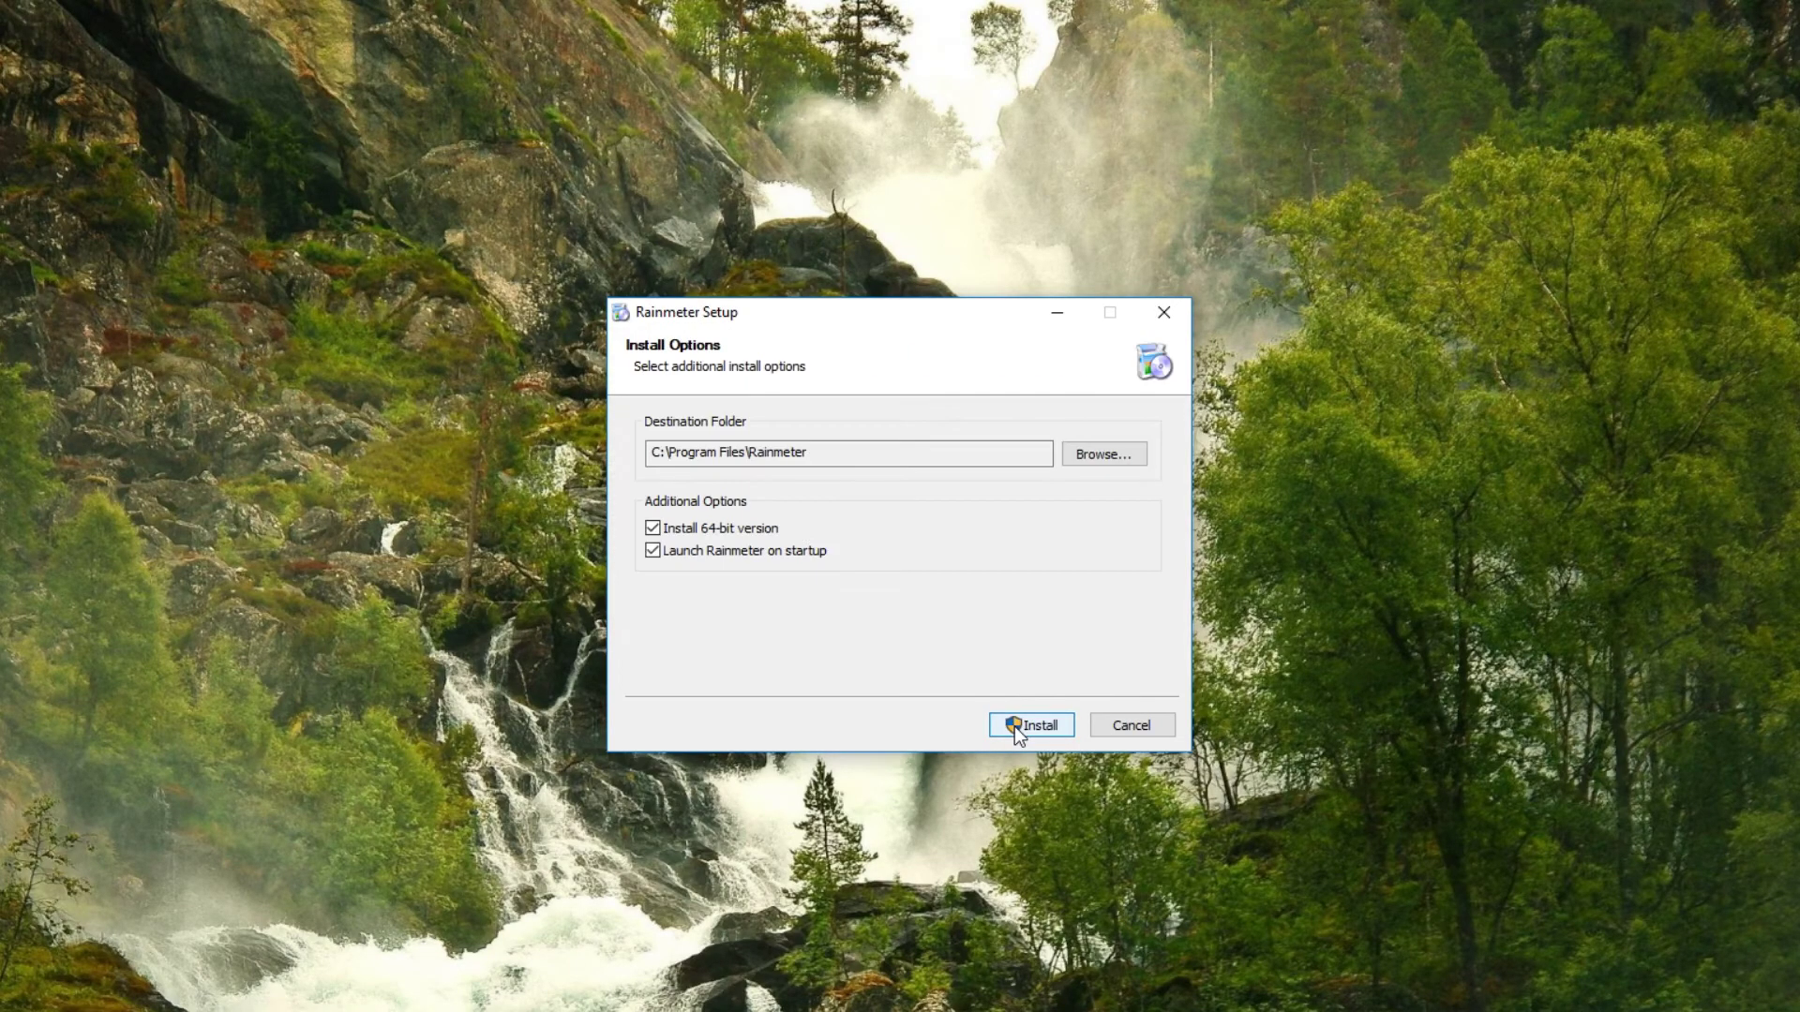
{"action": "left_click", "coordinate": [1032, 726]}
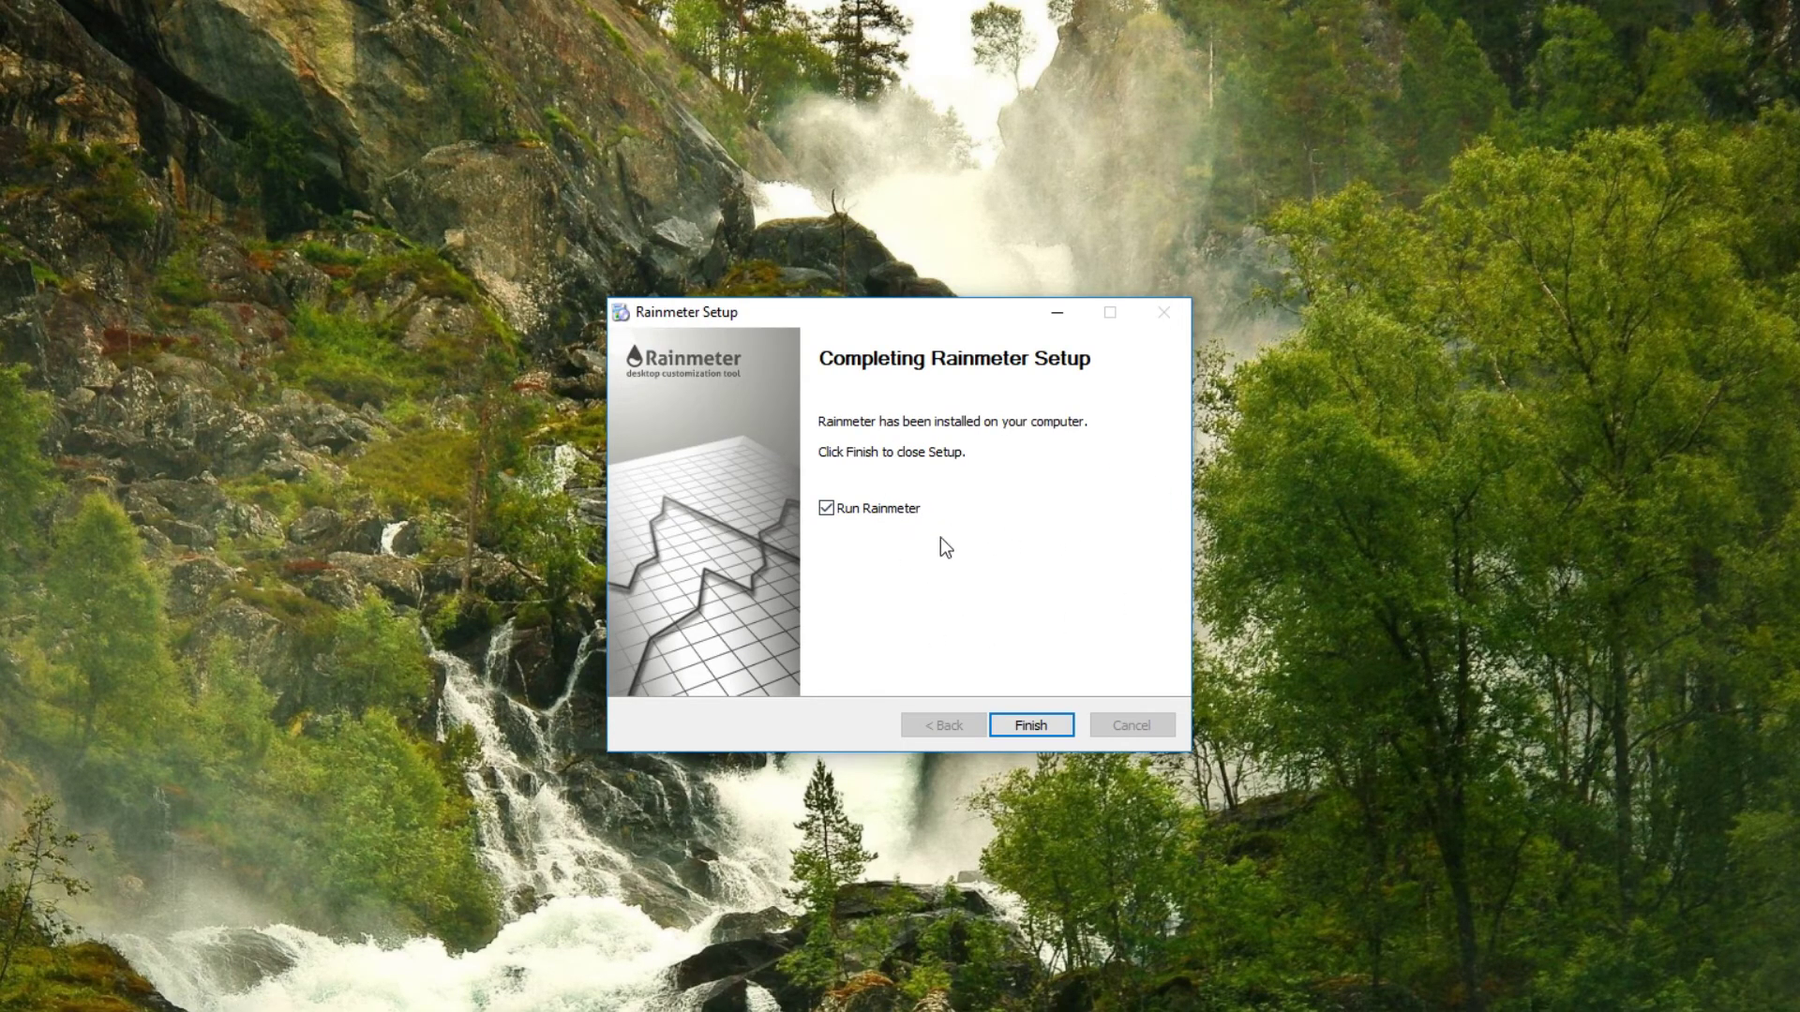
{"action": "left_click", "coordinate": [1022, 716]}
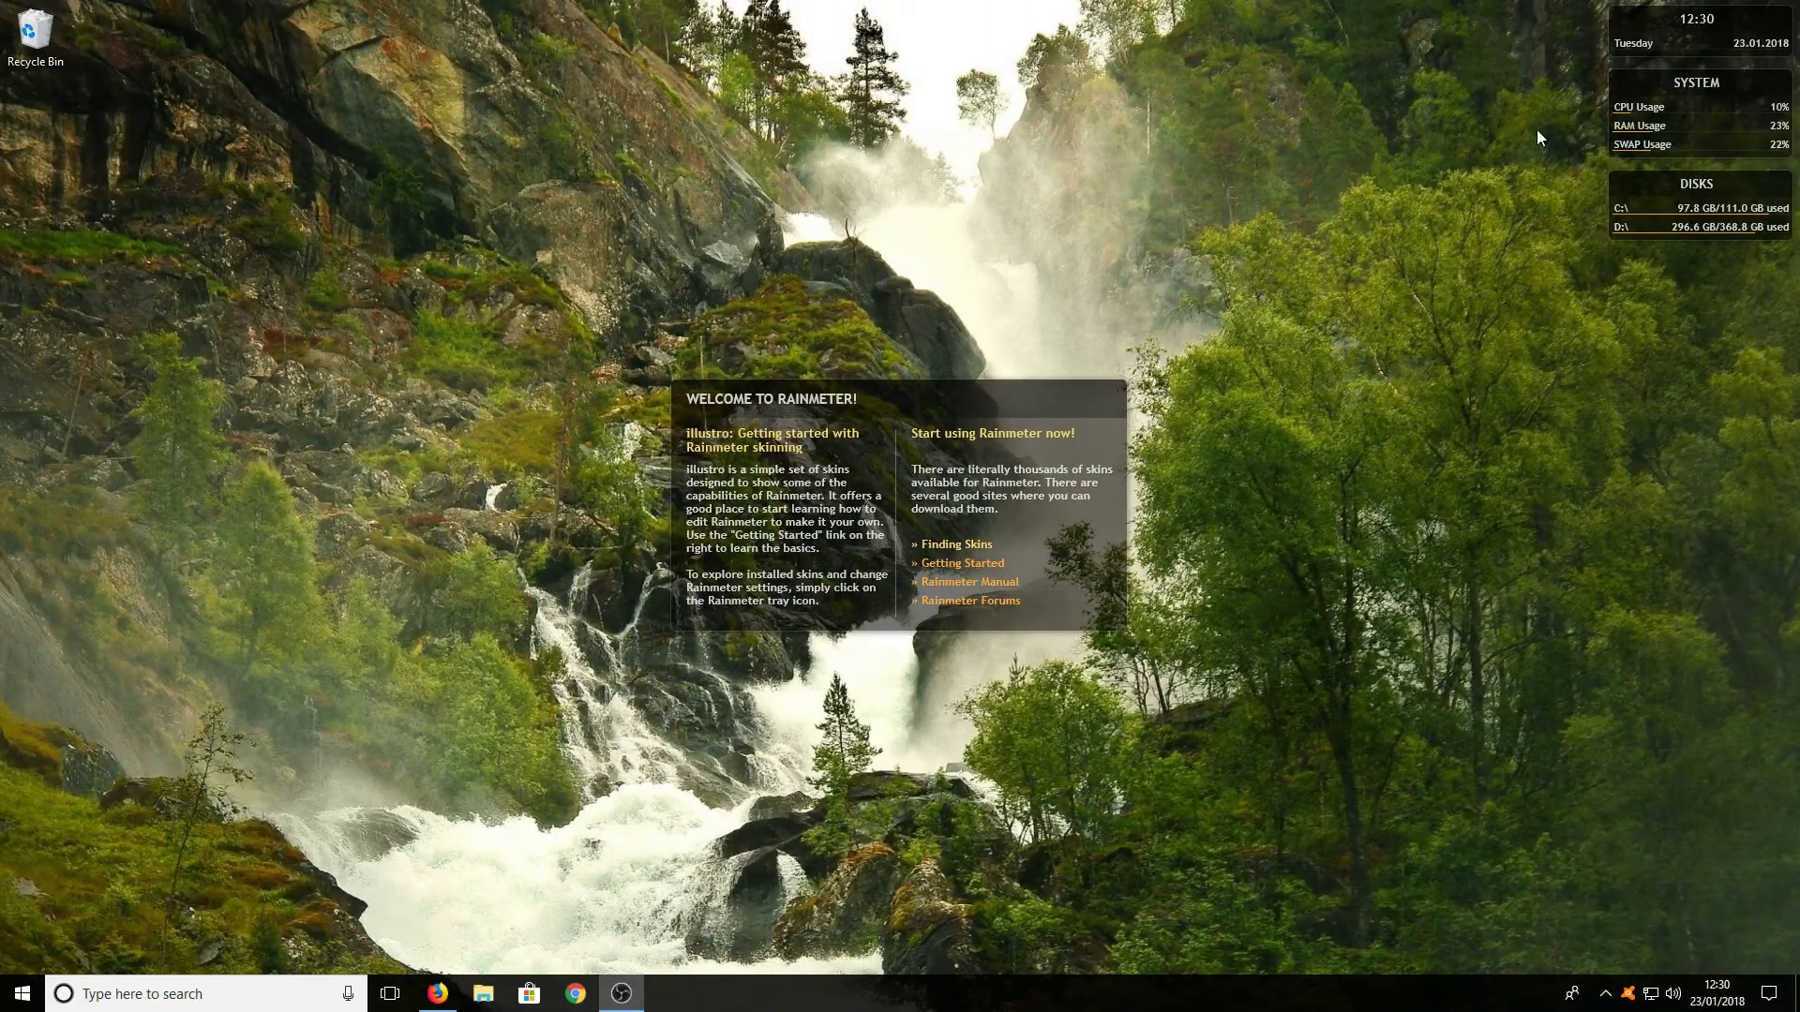
- Unload the illustro Welcome, System, Disk and Clock skins, then bring Firefox back to front
{"action": "right_click", "coordinate": [954, 397]}
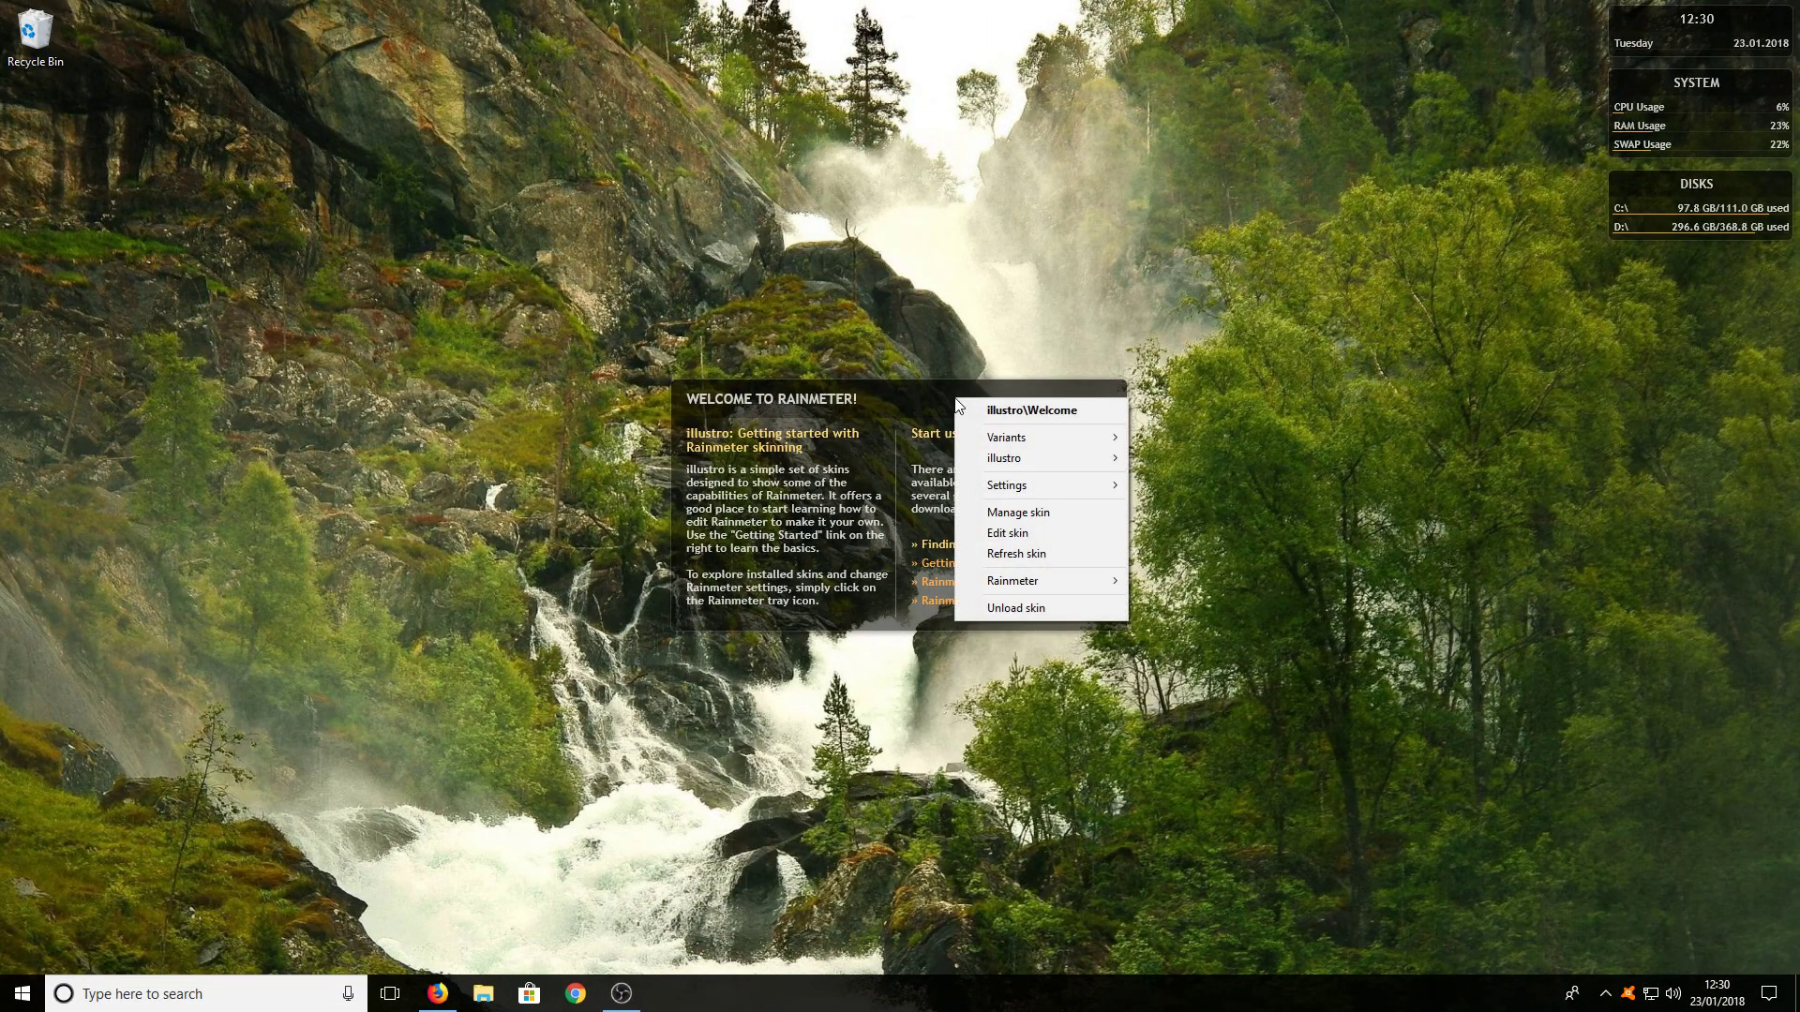
{"action": "left_click", "coordinate": [1050, 611]}
{"action": "right_click", "coordinate": [1713, 82]}
{"action": "left_click", "coordinate": [1685, 301]}
{"action": "right_click", "coordinate": [1651, 175]}
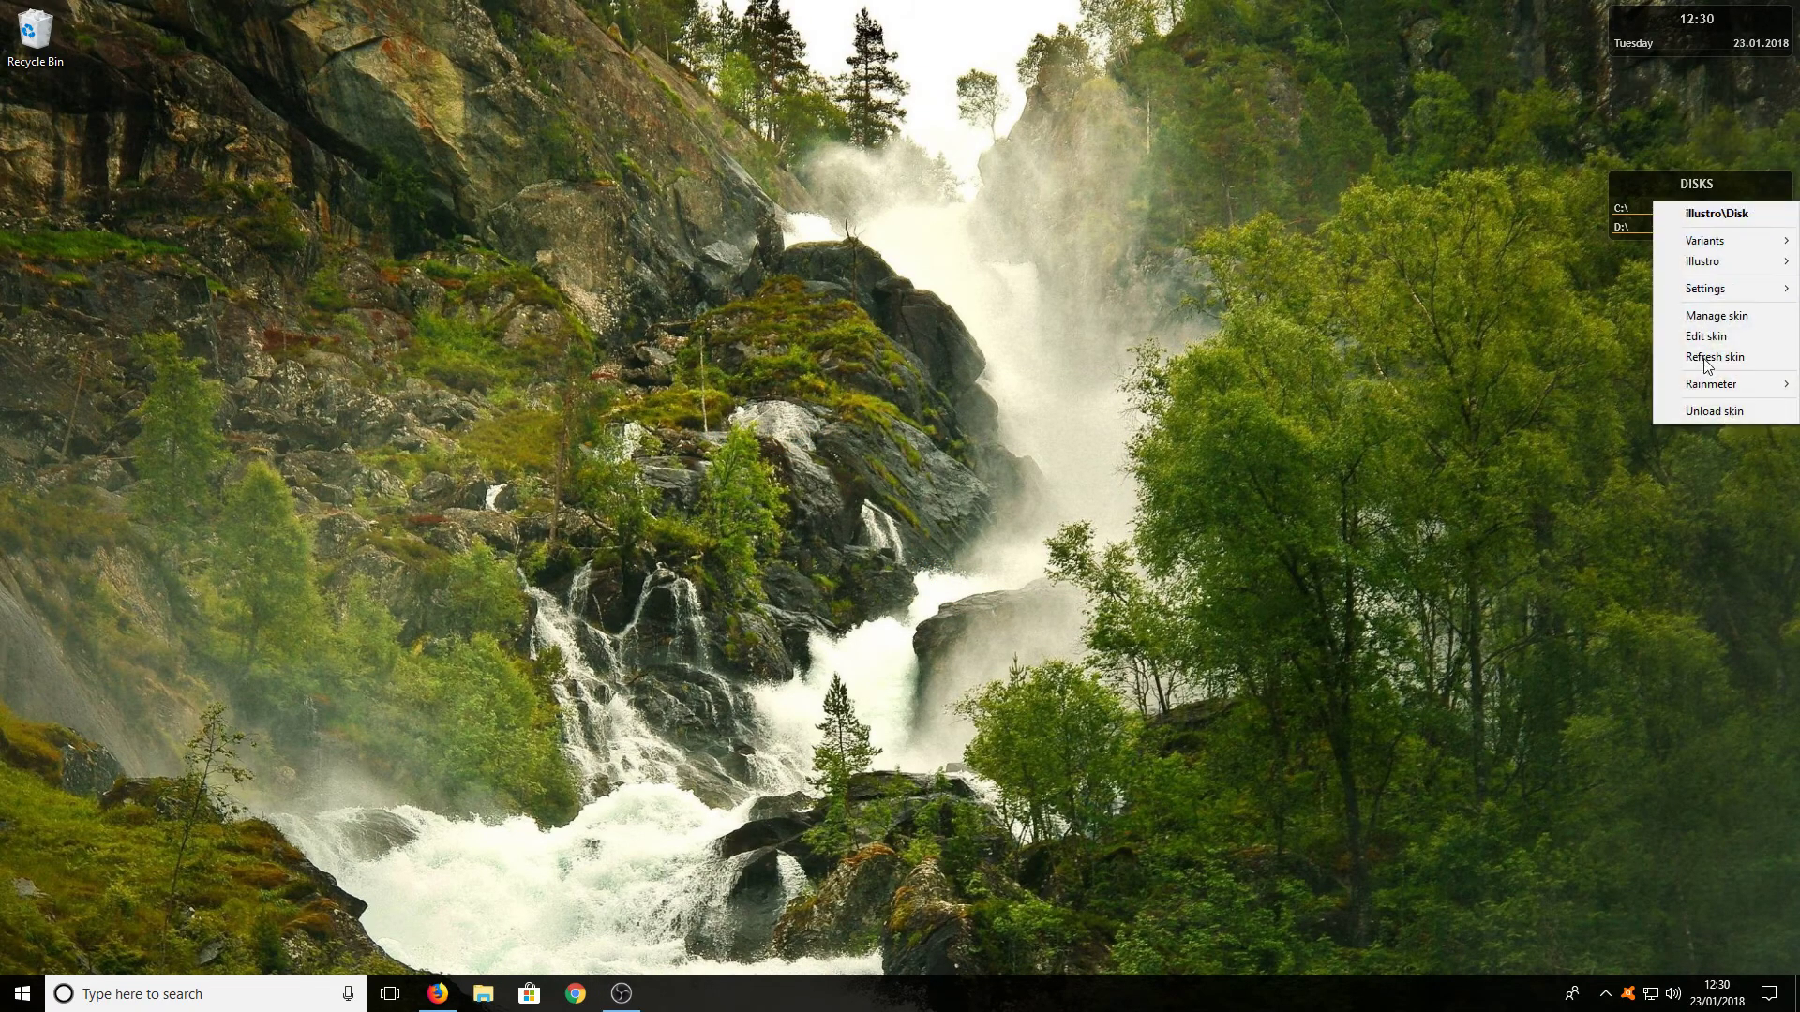
{"action": "left_click", "coordinate": [1696, 409]}
{"action": "right_click", "coordinate": [1708, 41]}
{"action": "left_click", "coordinate": [1724, 251]}
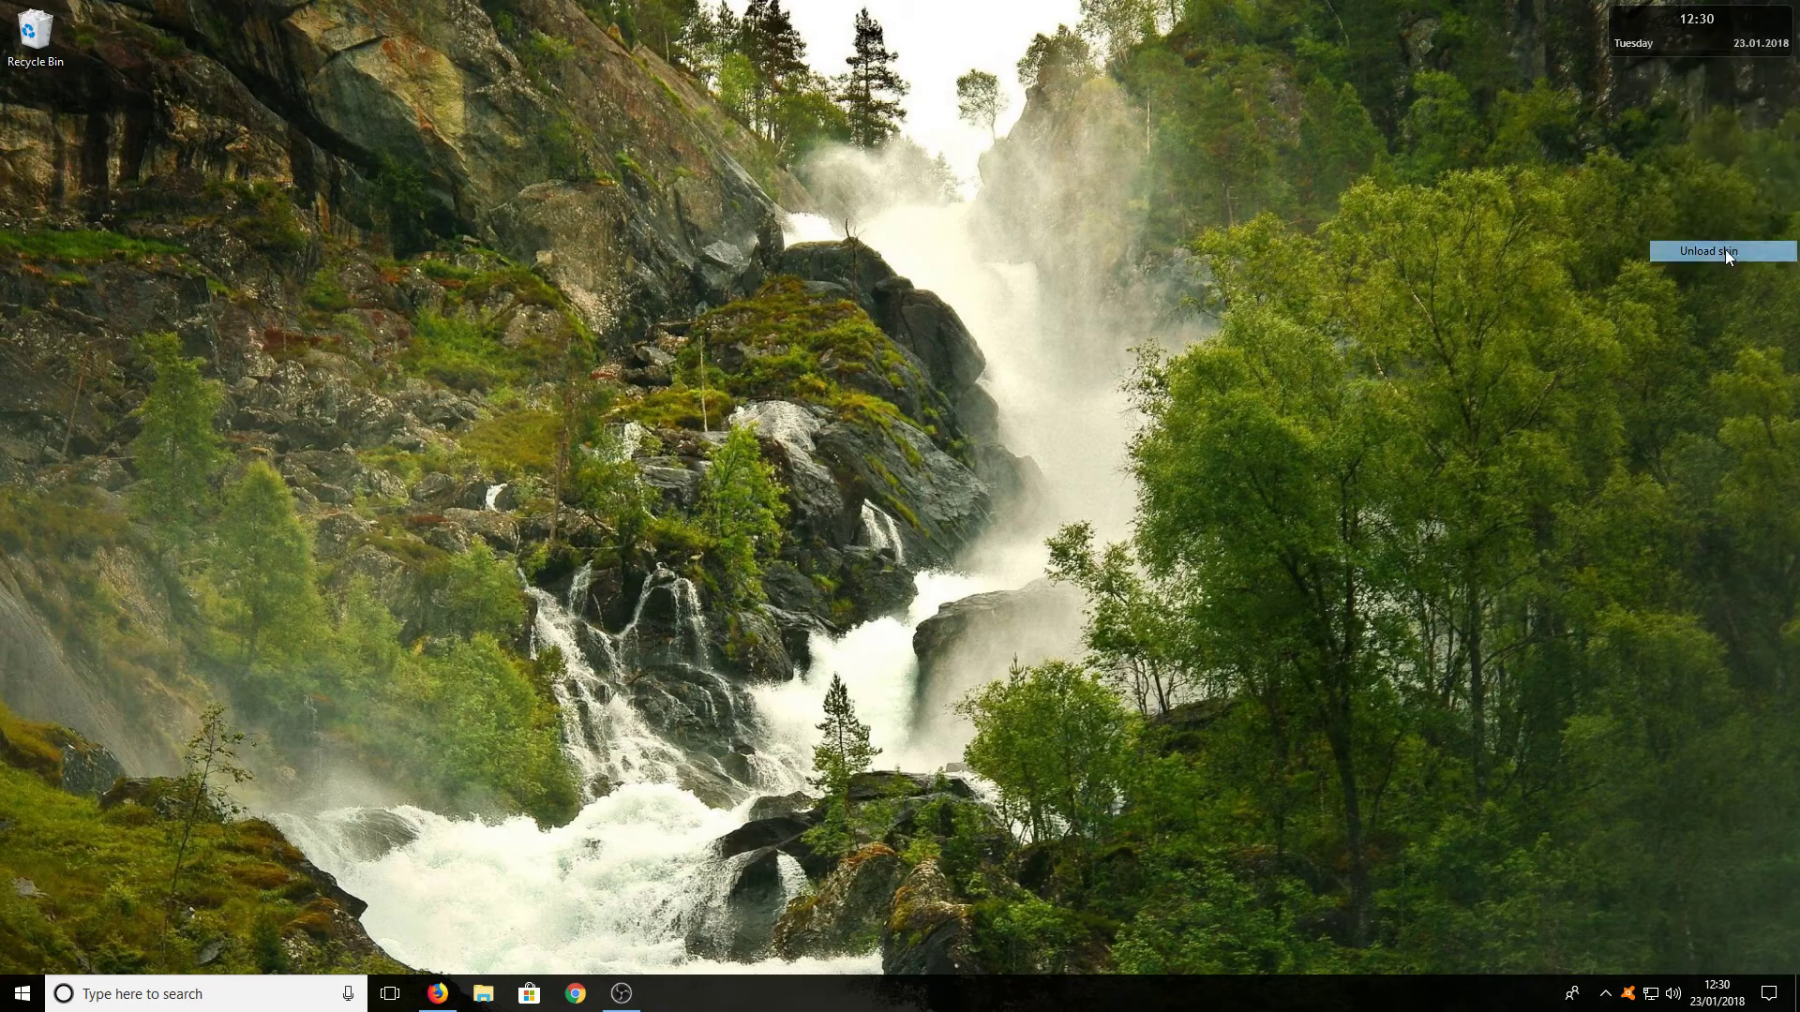
{"action": "left_click", "coordinate": [438, 991]}
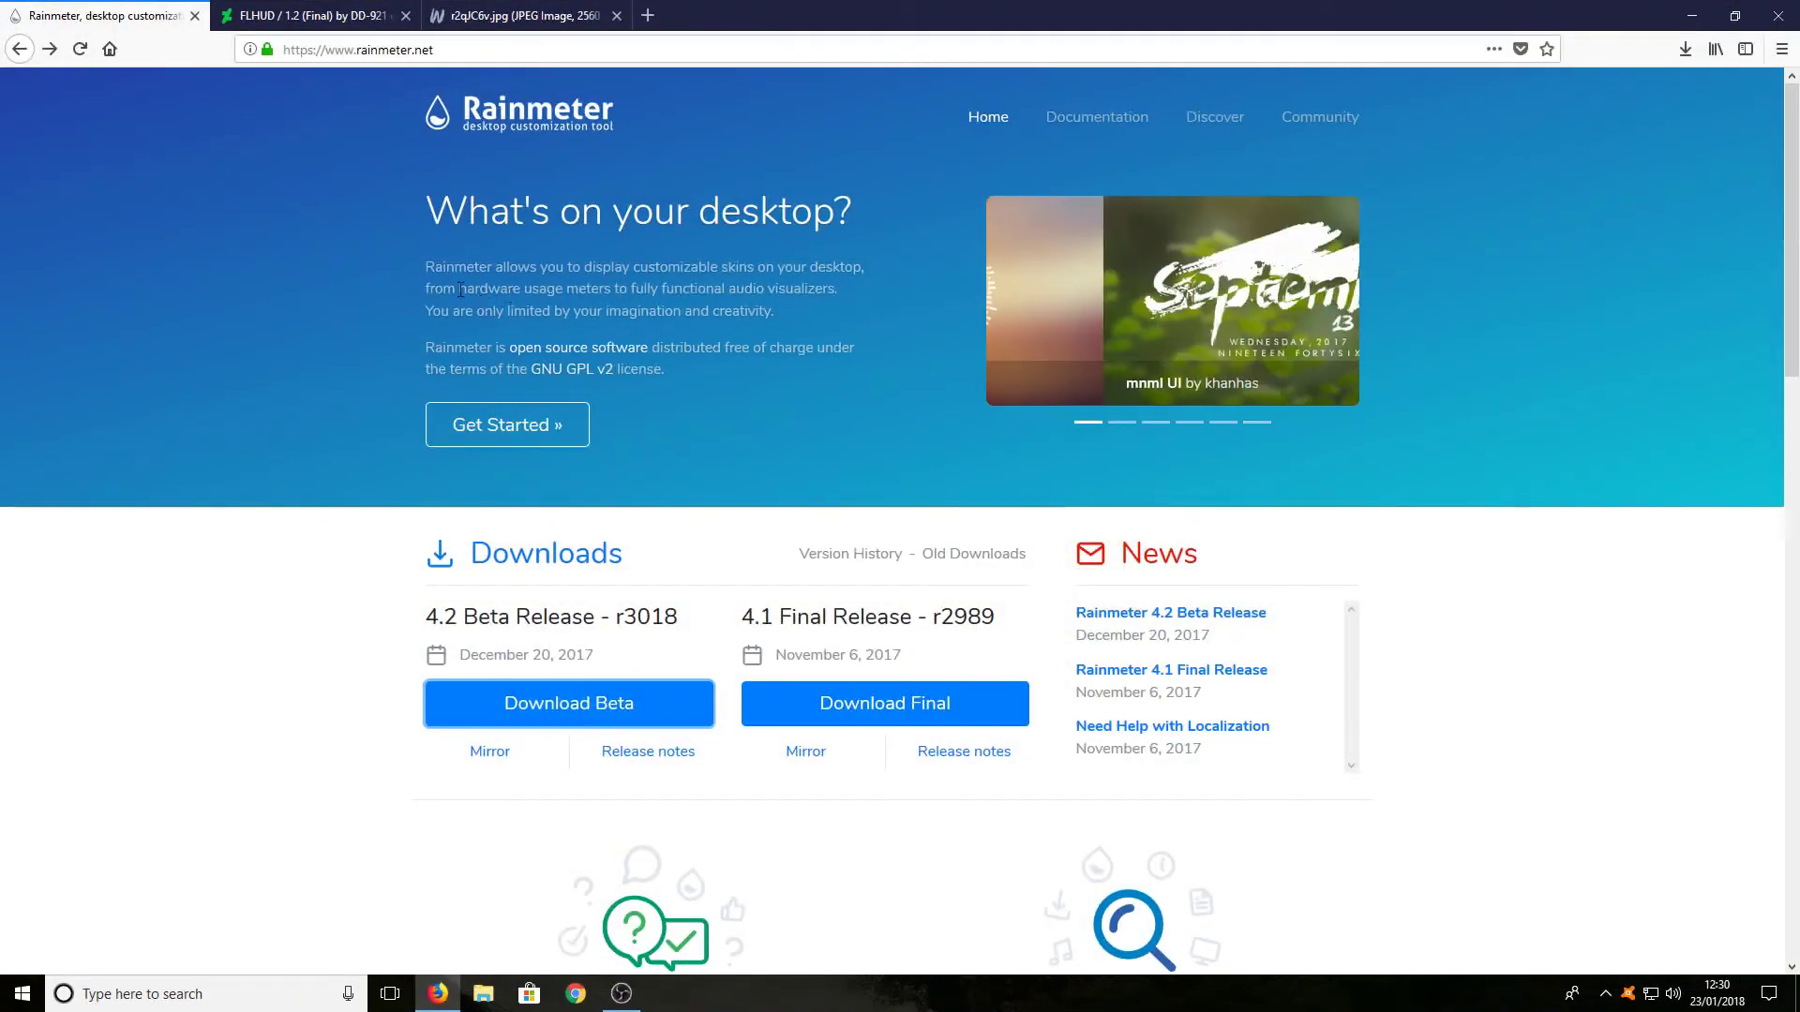
- Download FLHUD 1.2 from DeviantArt and install it with its plugin through the Rainmeter Skin Installer
{"action": "left_click", "coordinate": [305, 16]}
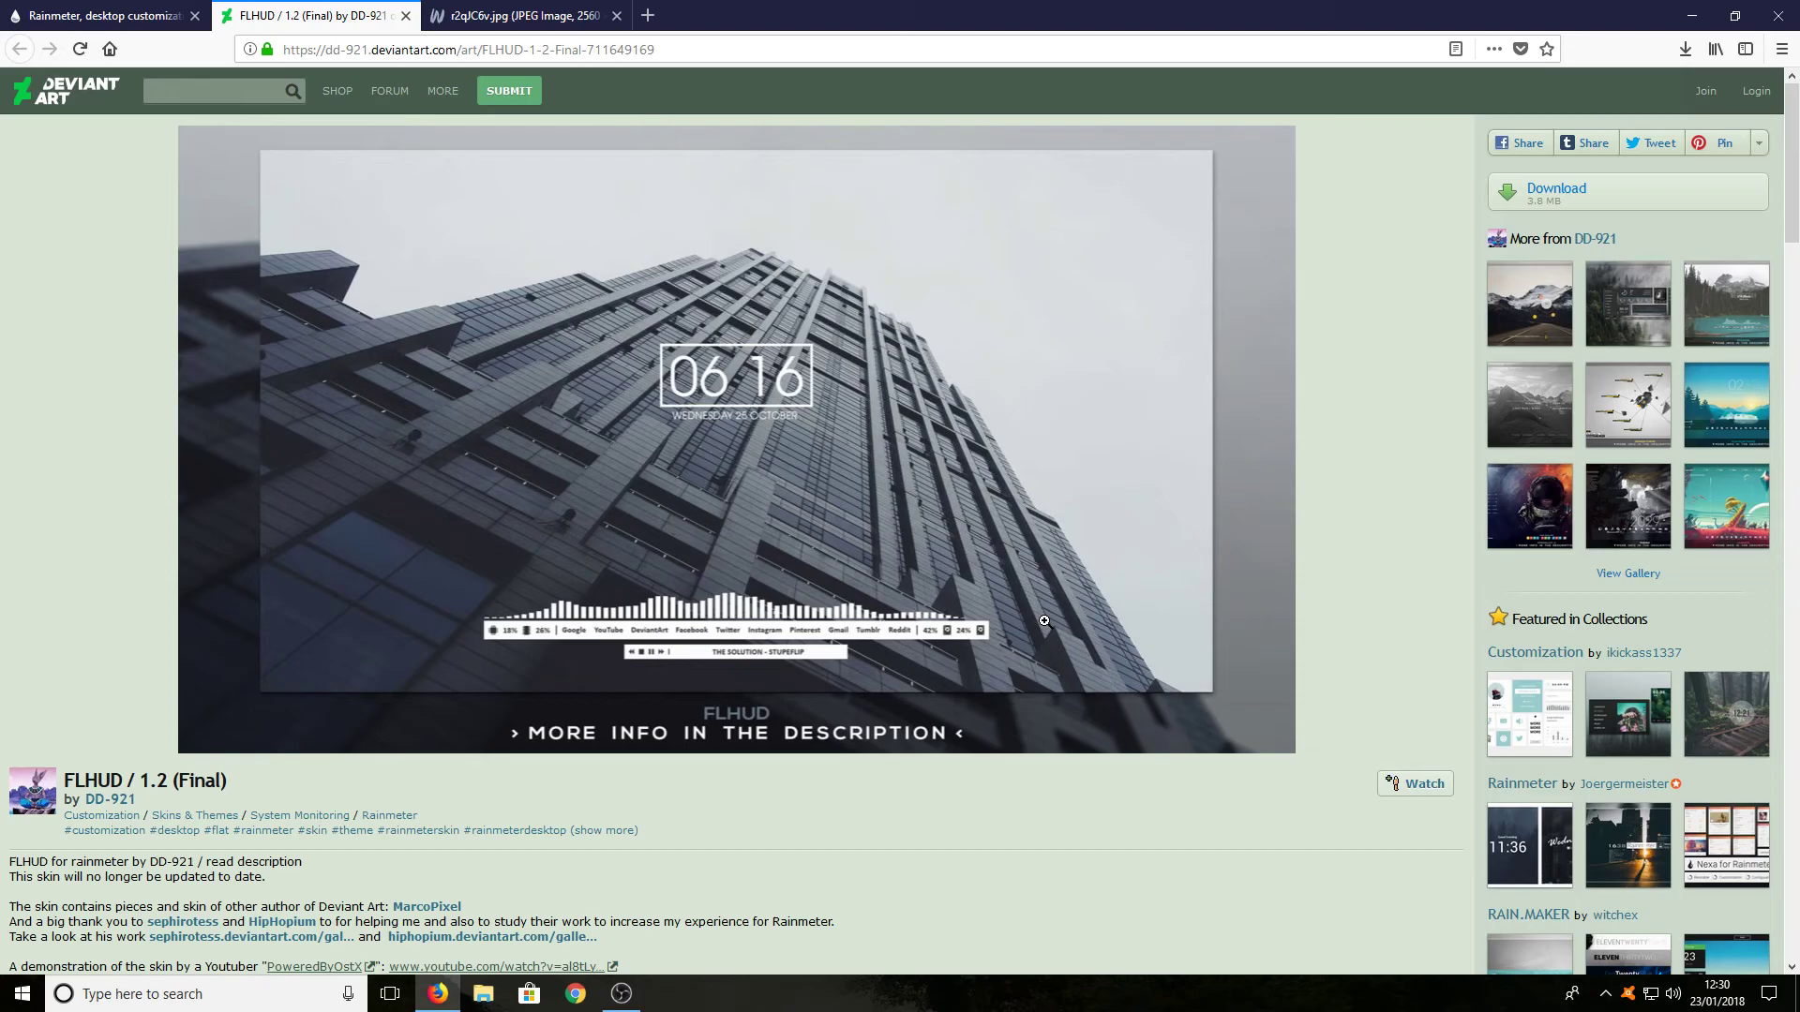
{"action": "left_click", "coordinate": [1562, 204]}
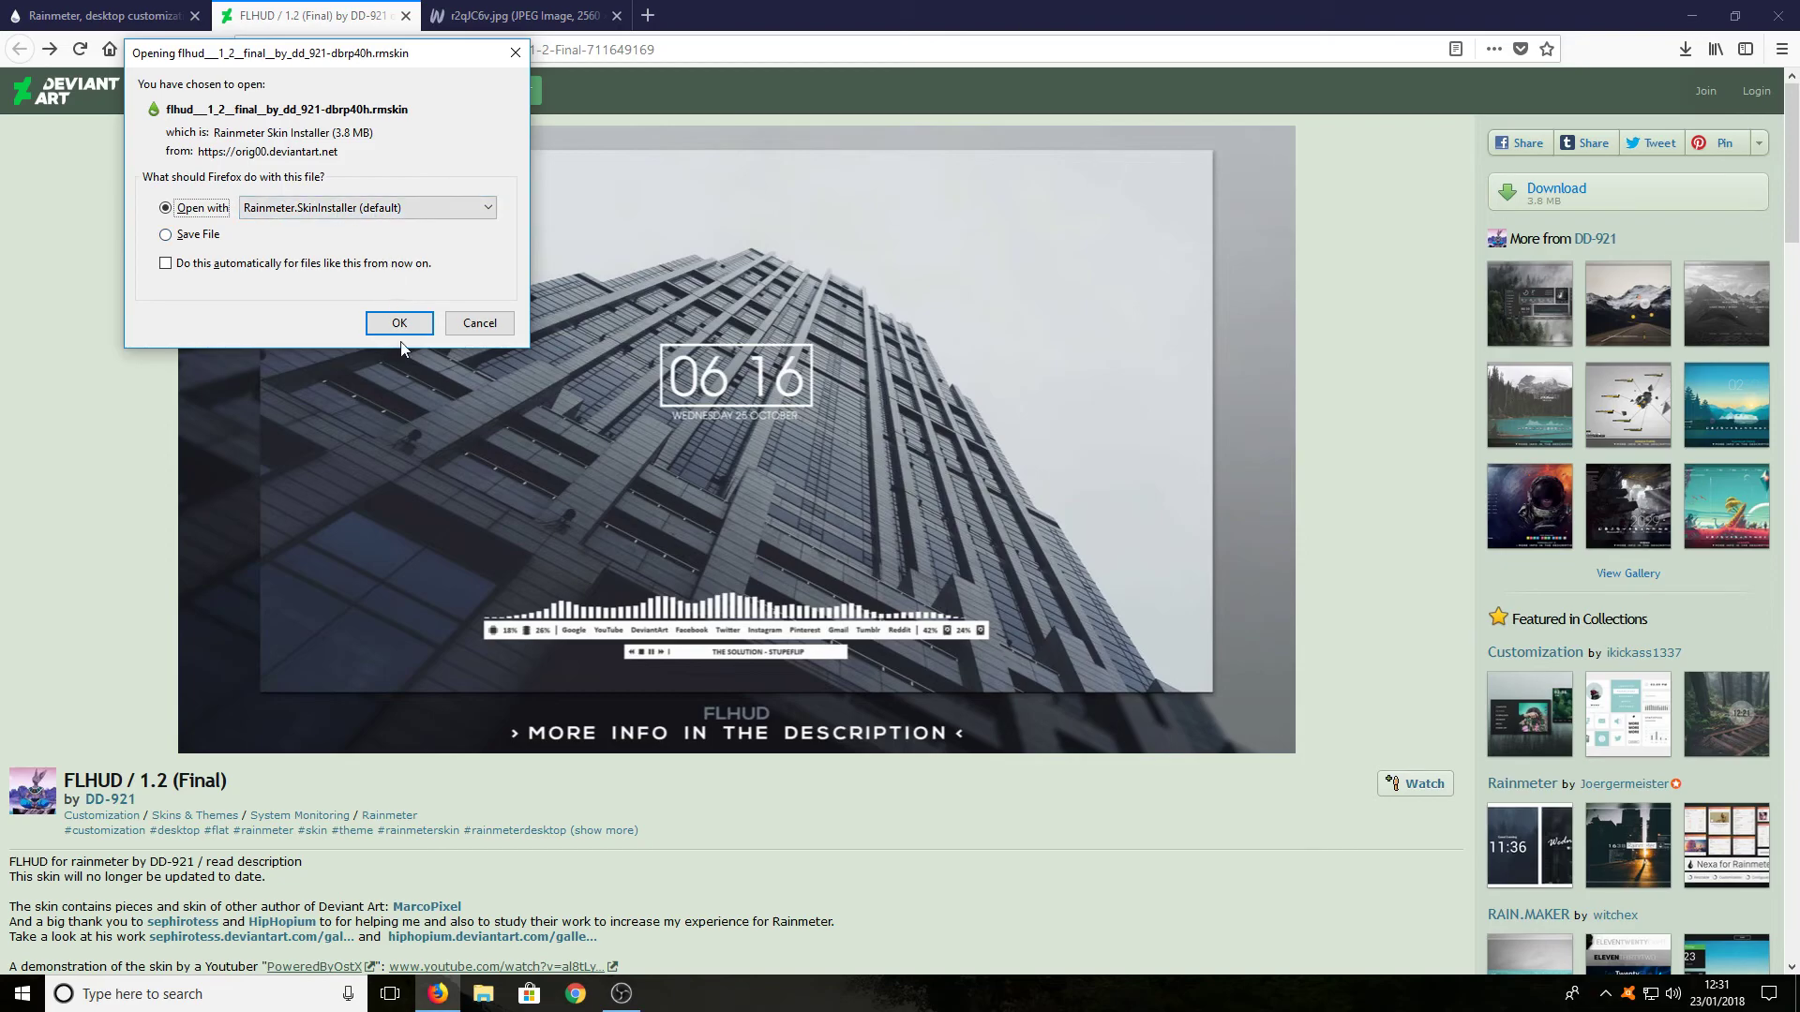
{"action": "left_click", "coordinate": [395, 318]}
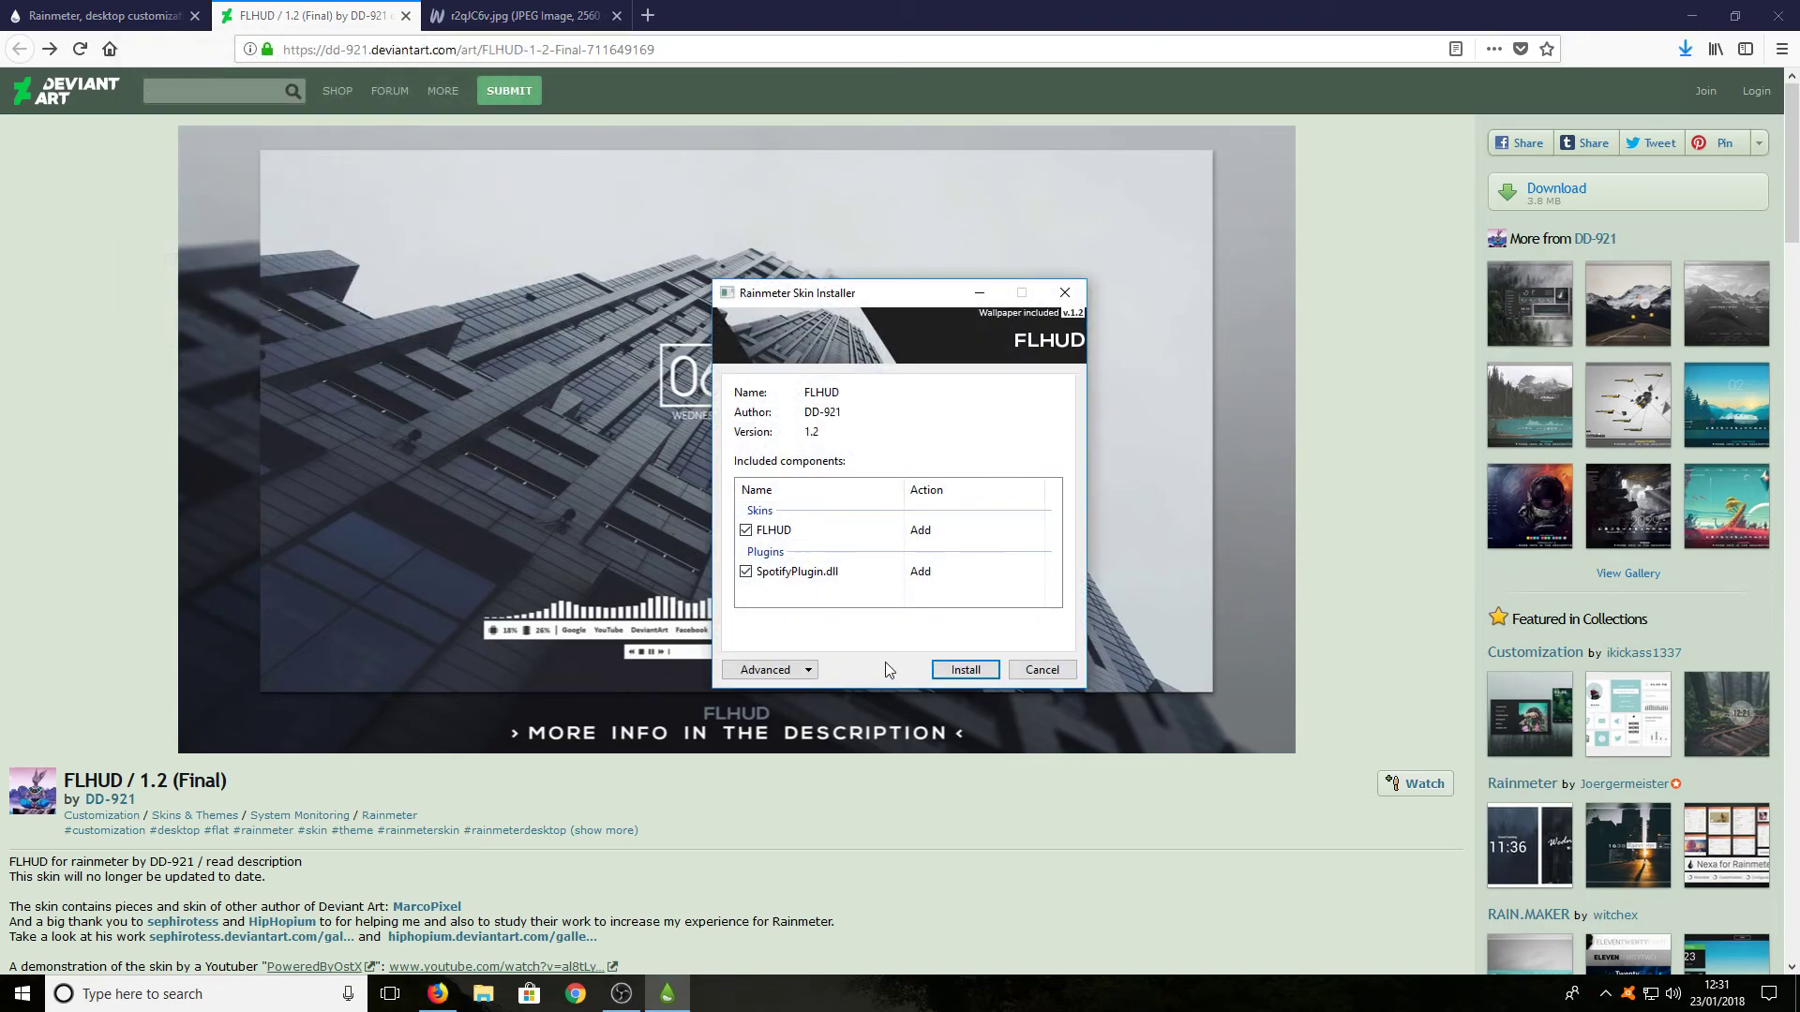
{"action": "left_click", "coordinate": [964, 668]}
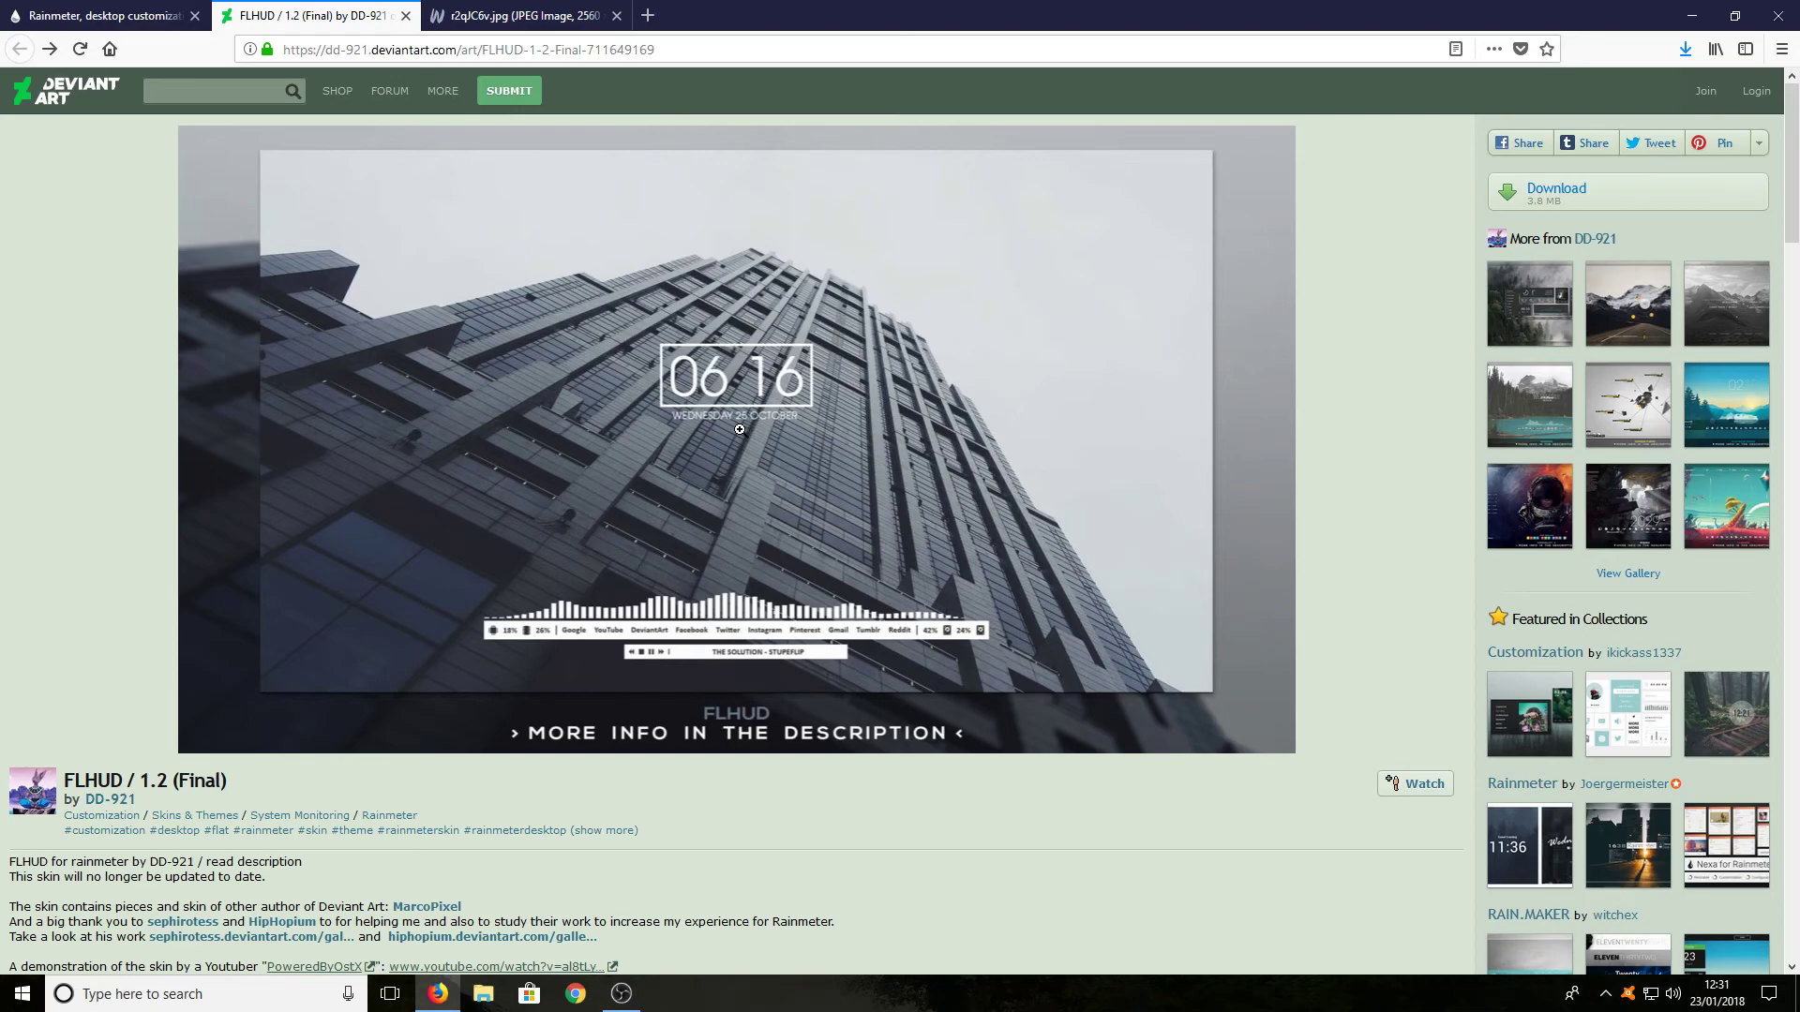
{"action": "key", "text": "ctrl+Tab"}
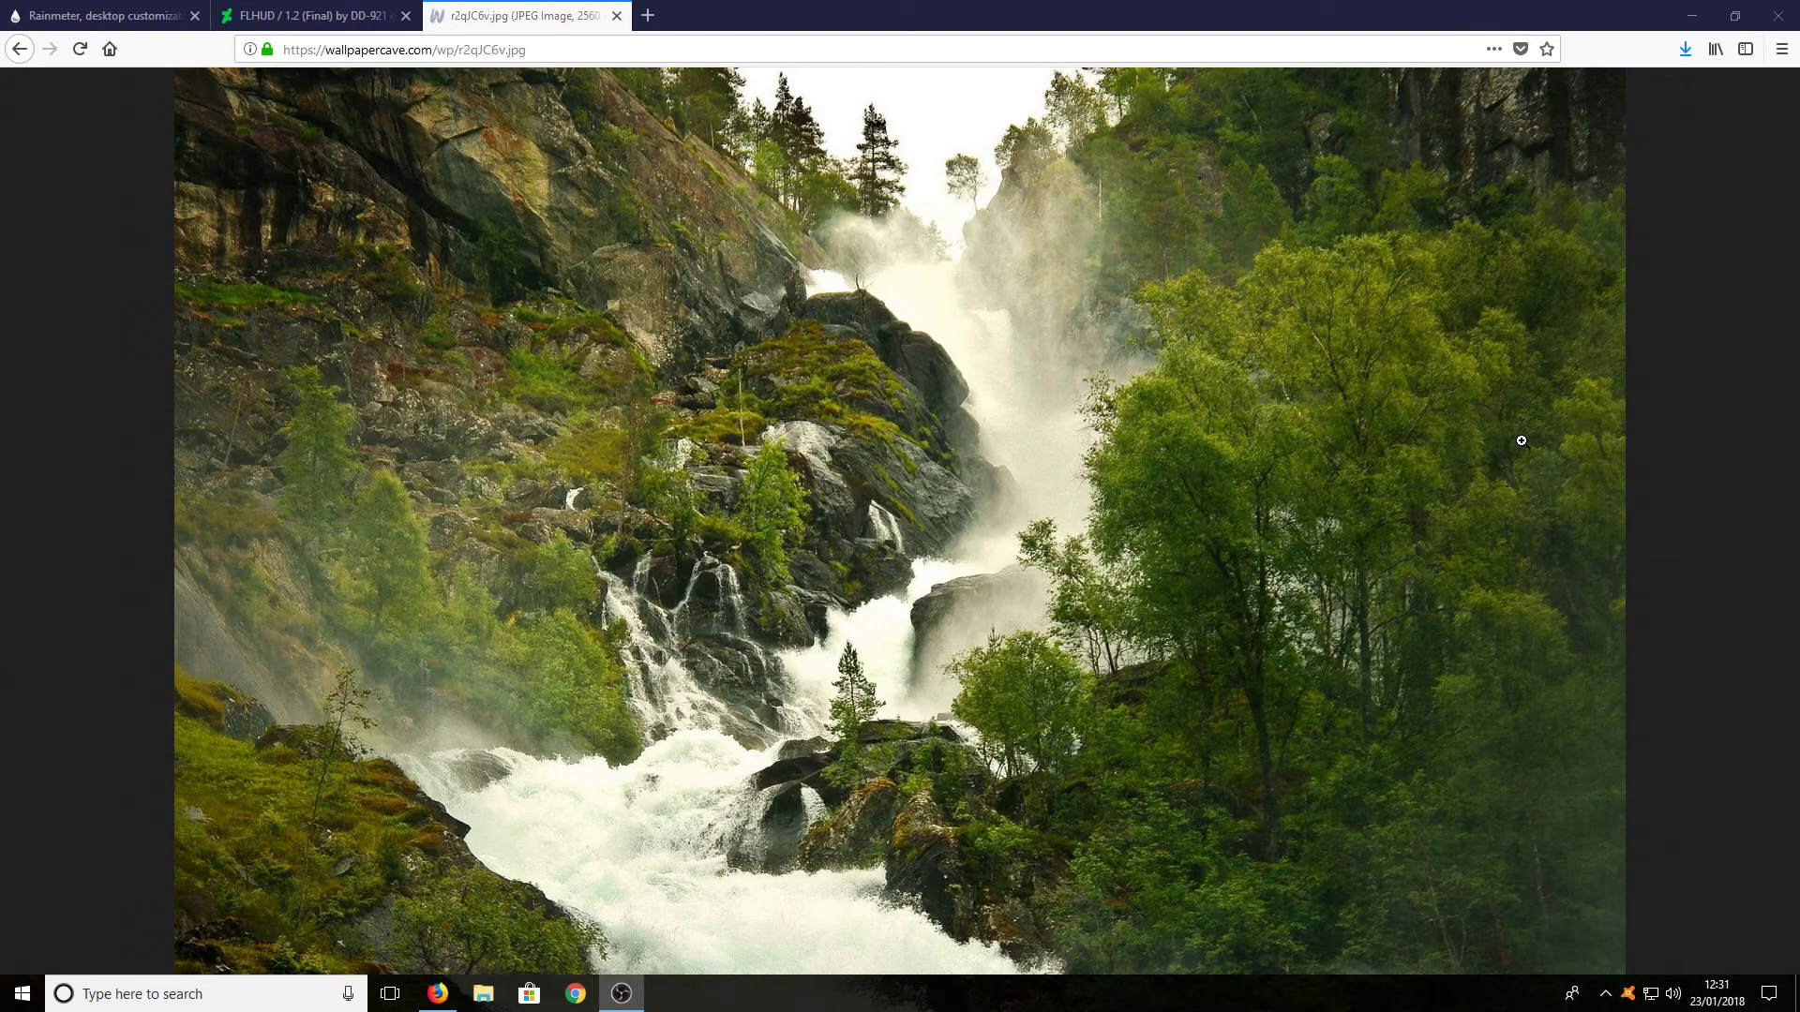
- Set the waterfall image as the desktop background in Fill mode and minimize Firefox
{"action": "right_click", "coordinate": [845, 417]}
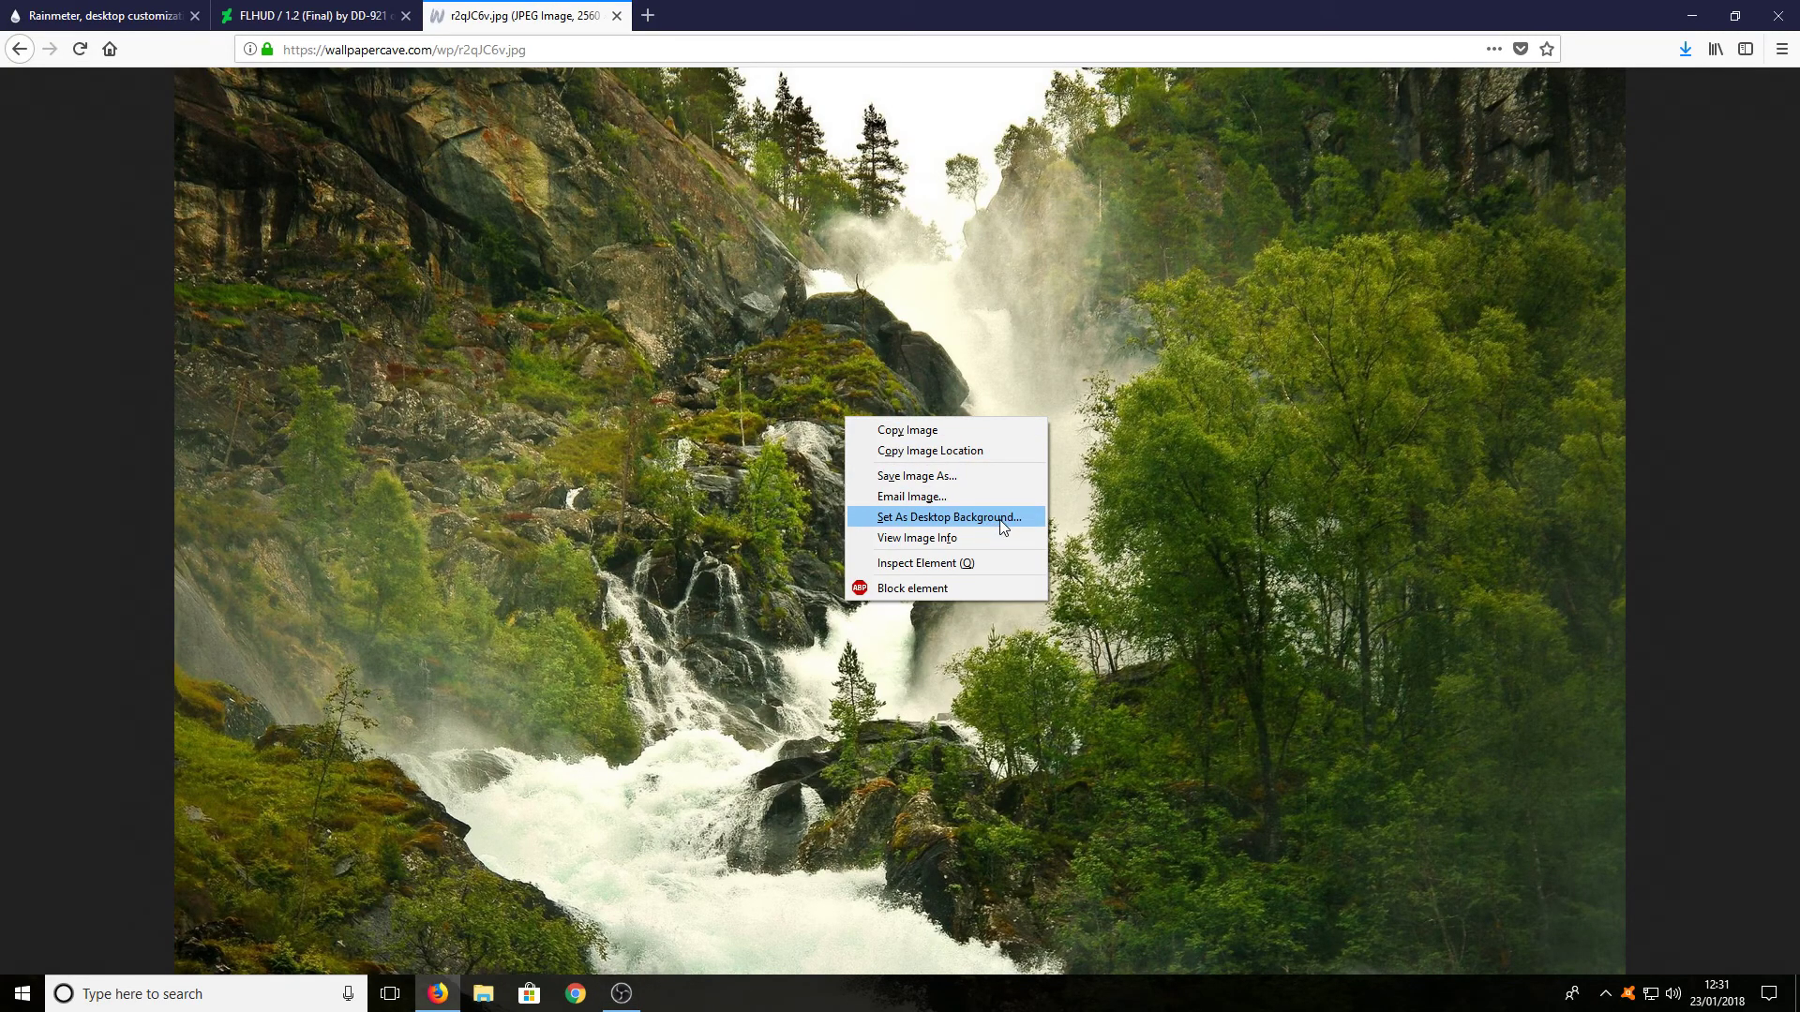
{"action": "left_click", "coordinate": [948, 518]}
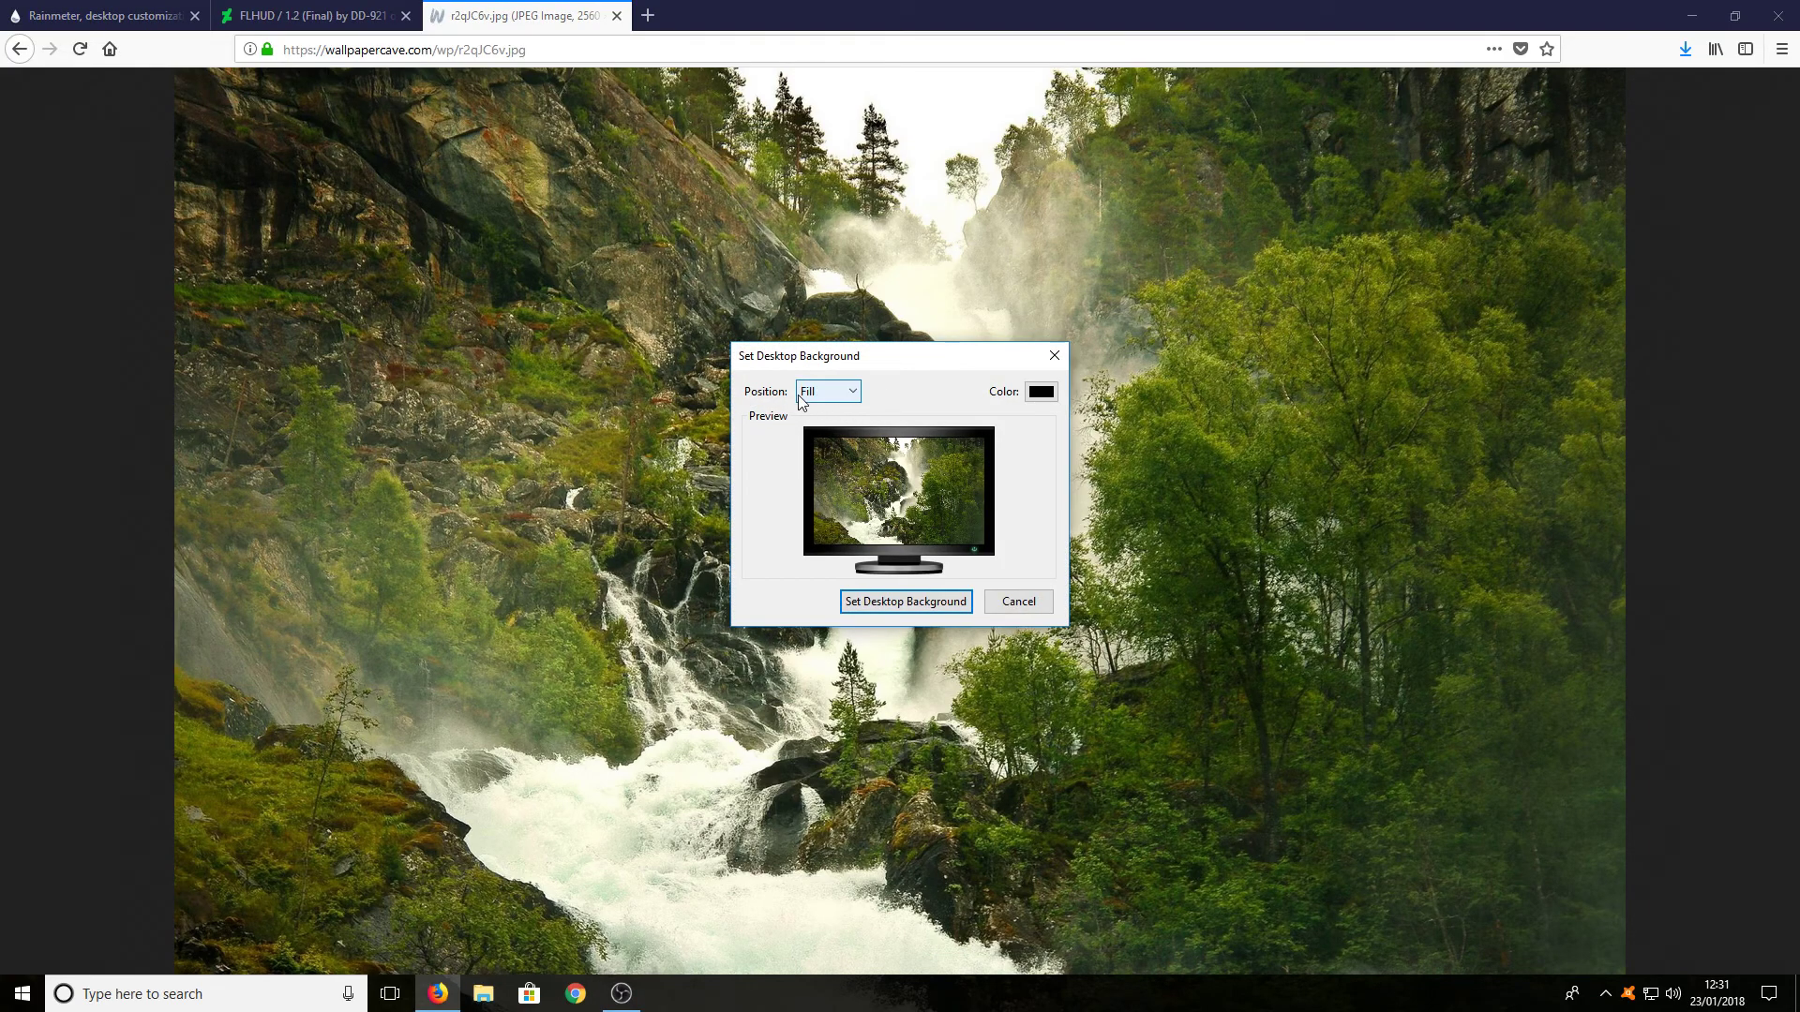
{"action": "left_click", "coordinate": [946, 609]}
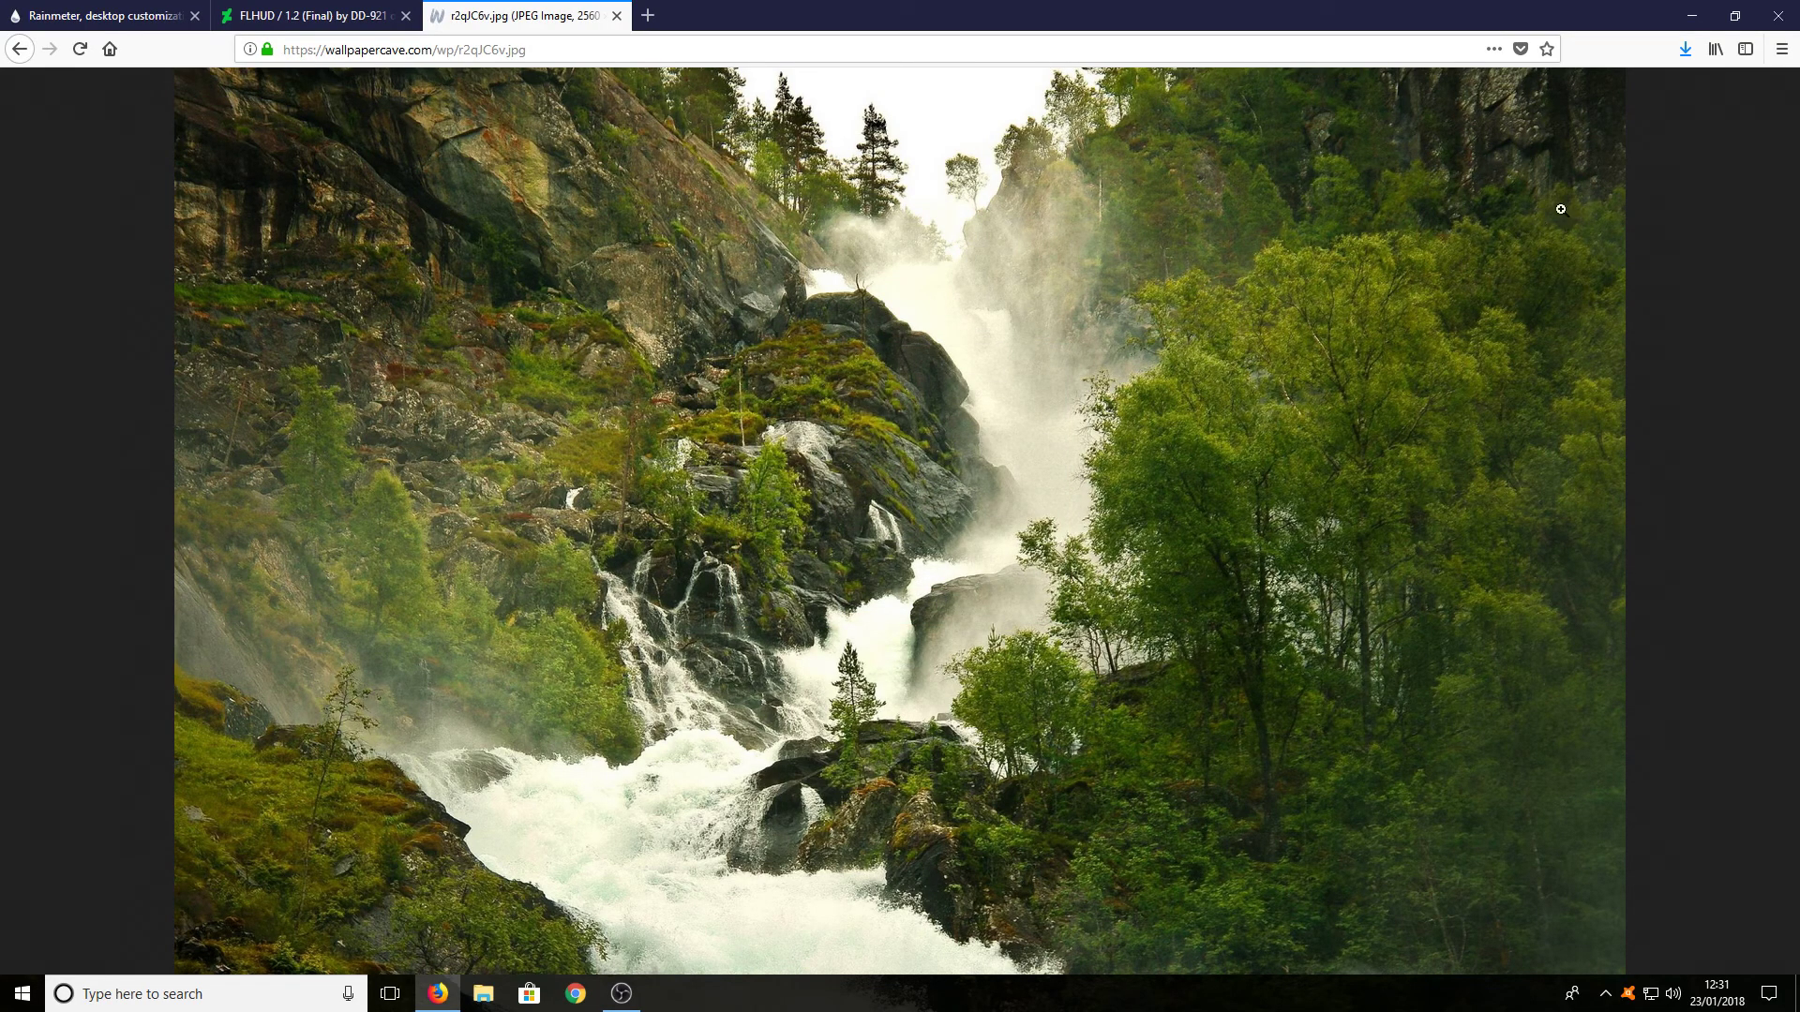
{"action": "left_click", "coordinate": [1693, 13]}
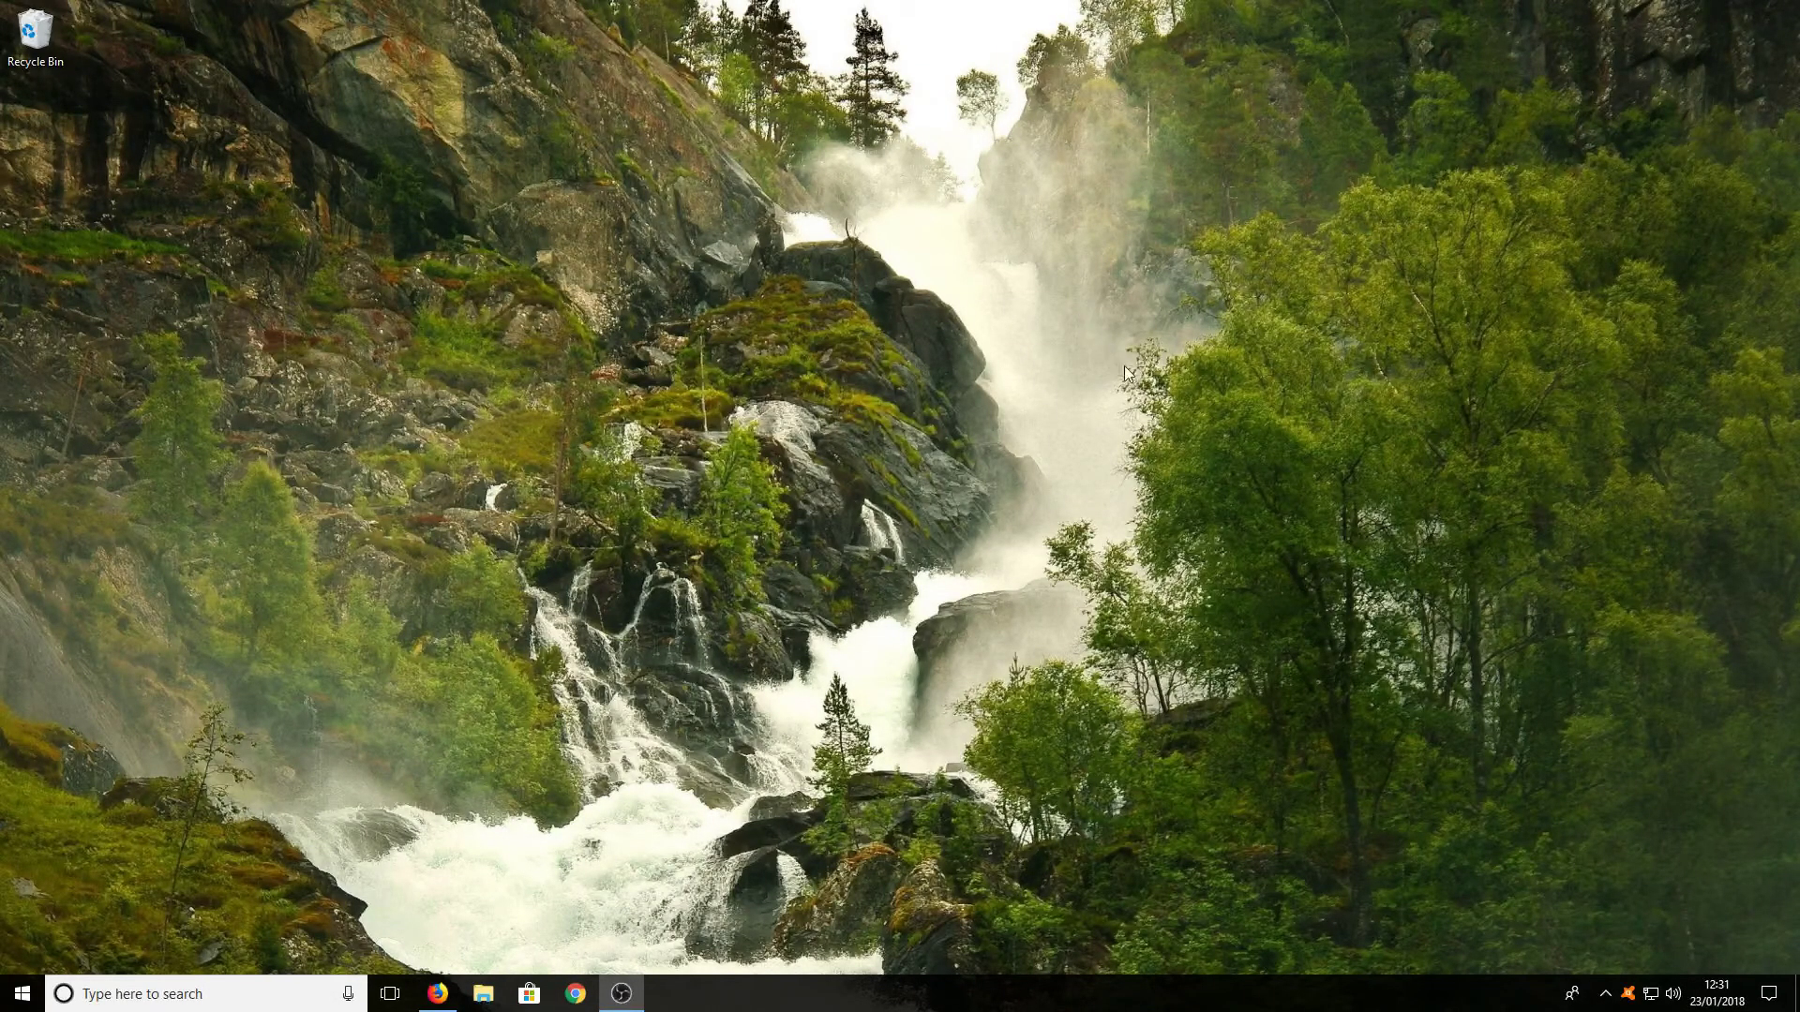
- Load the FLHUD Launcher skin from the tray menu and place the bar just above the taskbar
{"action": "left_click", "coordinate": [1608, 994]}
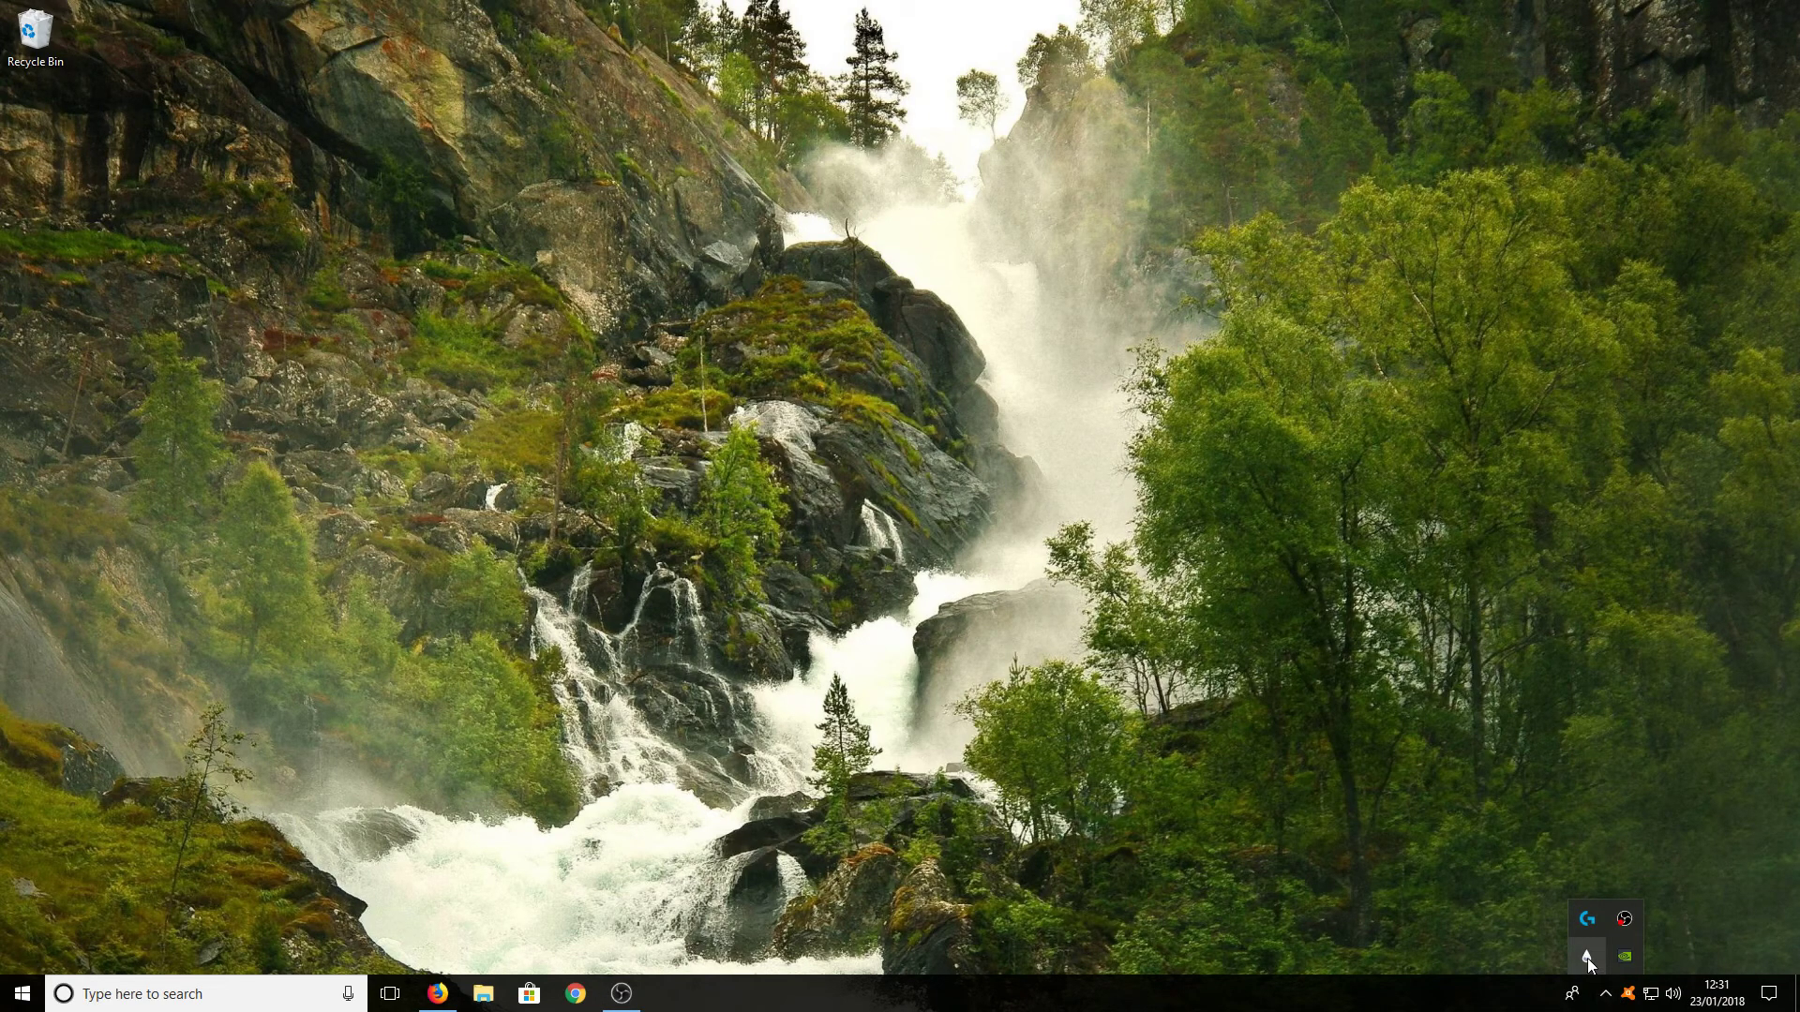
{"action": "right_click", "coordinate": [1587, 958]}
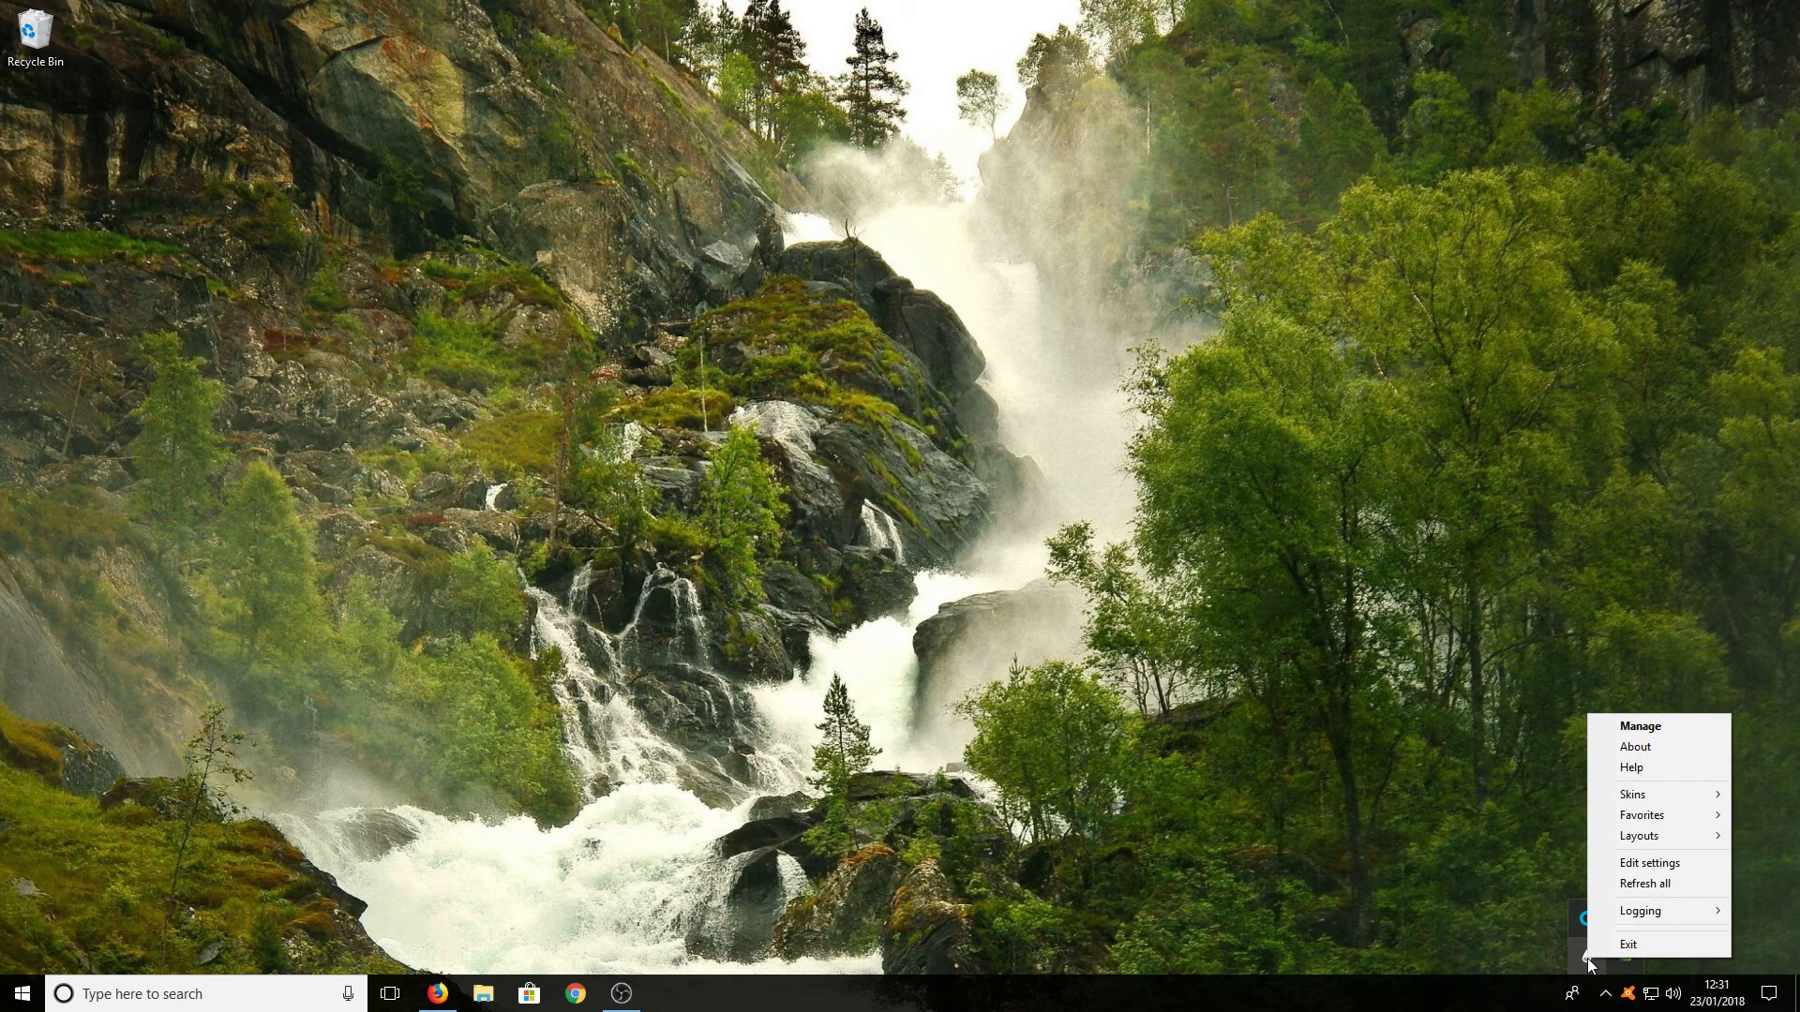
{"action": "mouse_move", "coordinate": [1639, 806]}
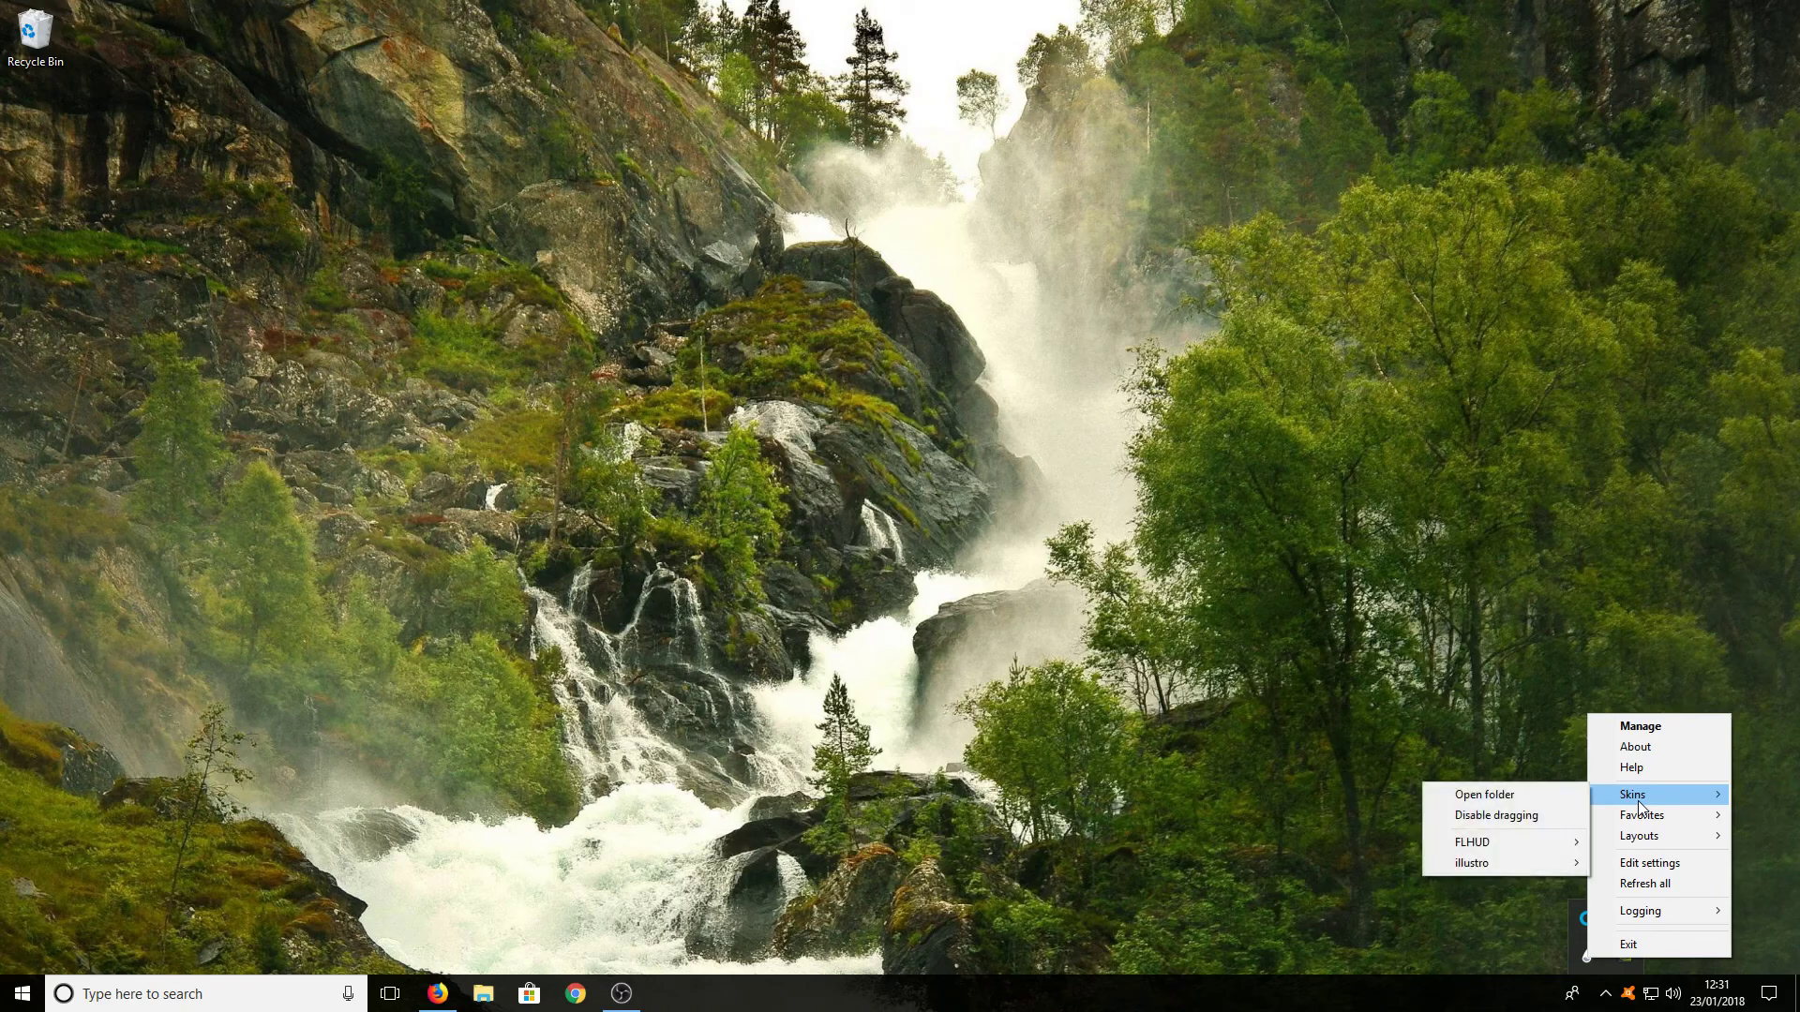
{"action": "mouse_move", "coordinate": [1497, 846]}
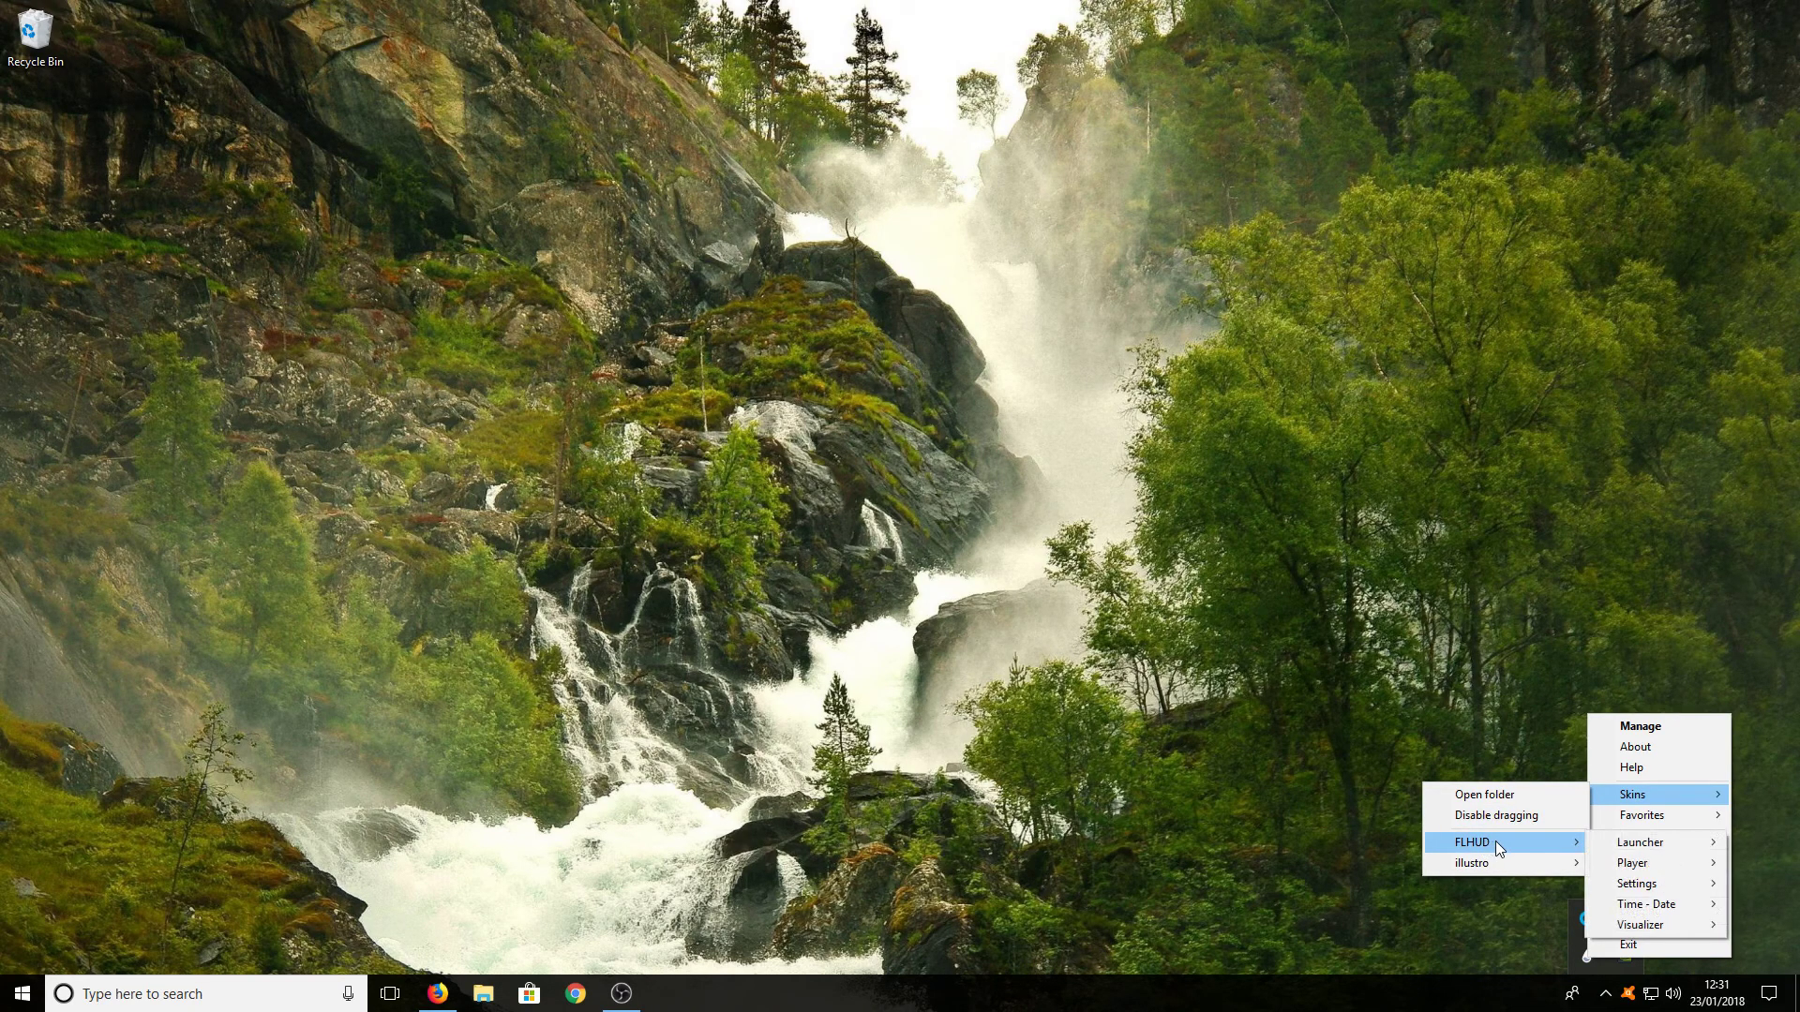
{"action": "mouse_move", "coordinate": [1625, 846]}
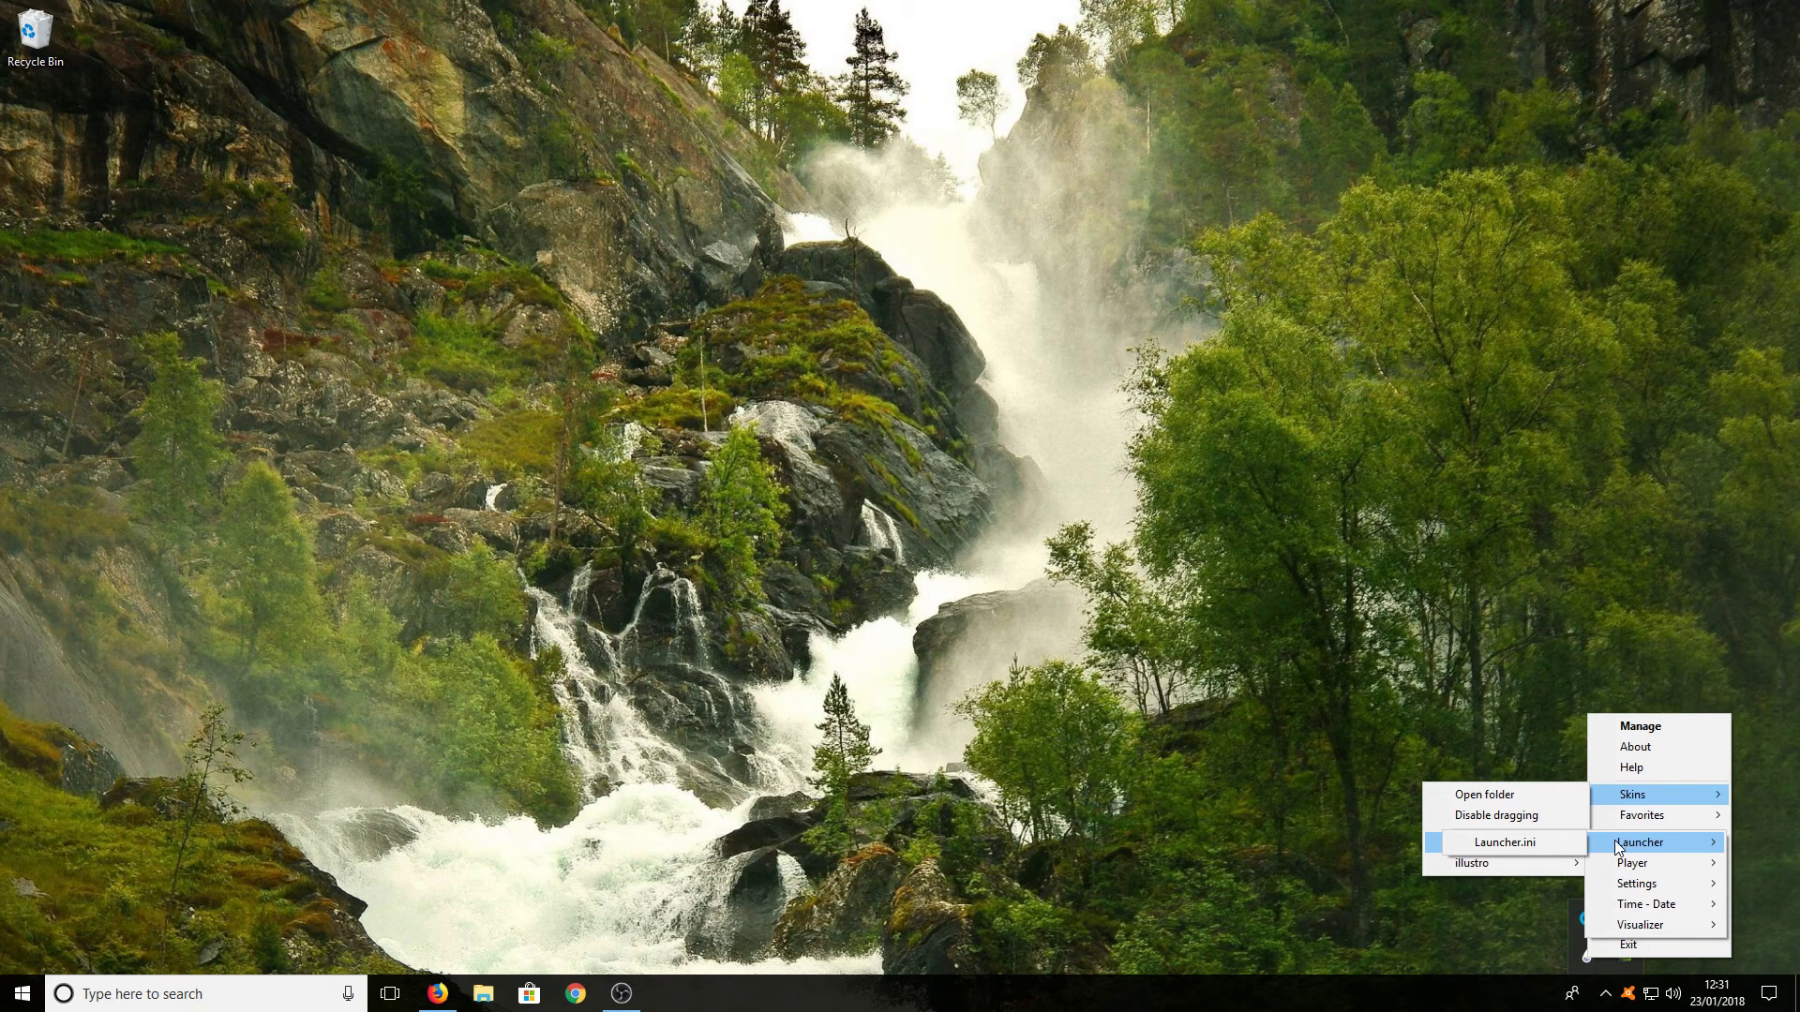
{"action": "left_click", "coordinate": [1560, 841]}
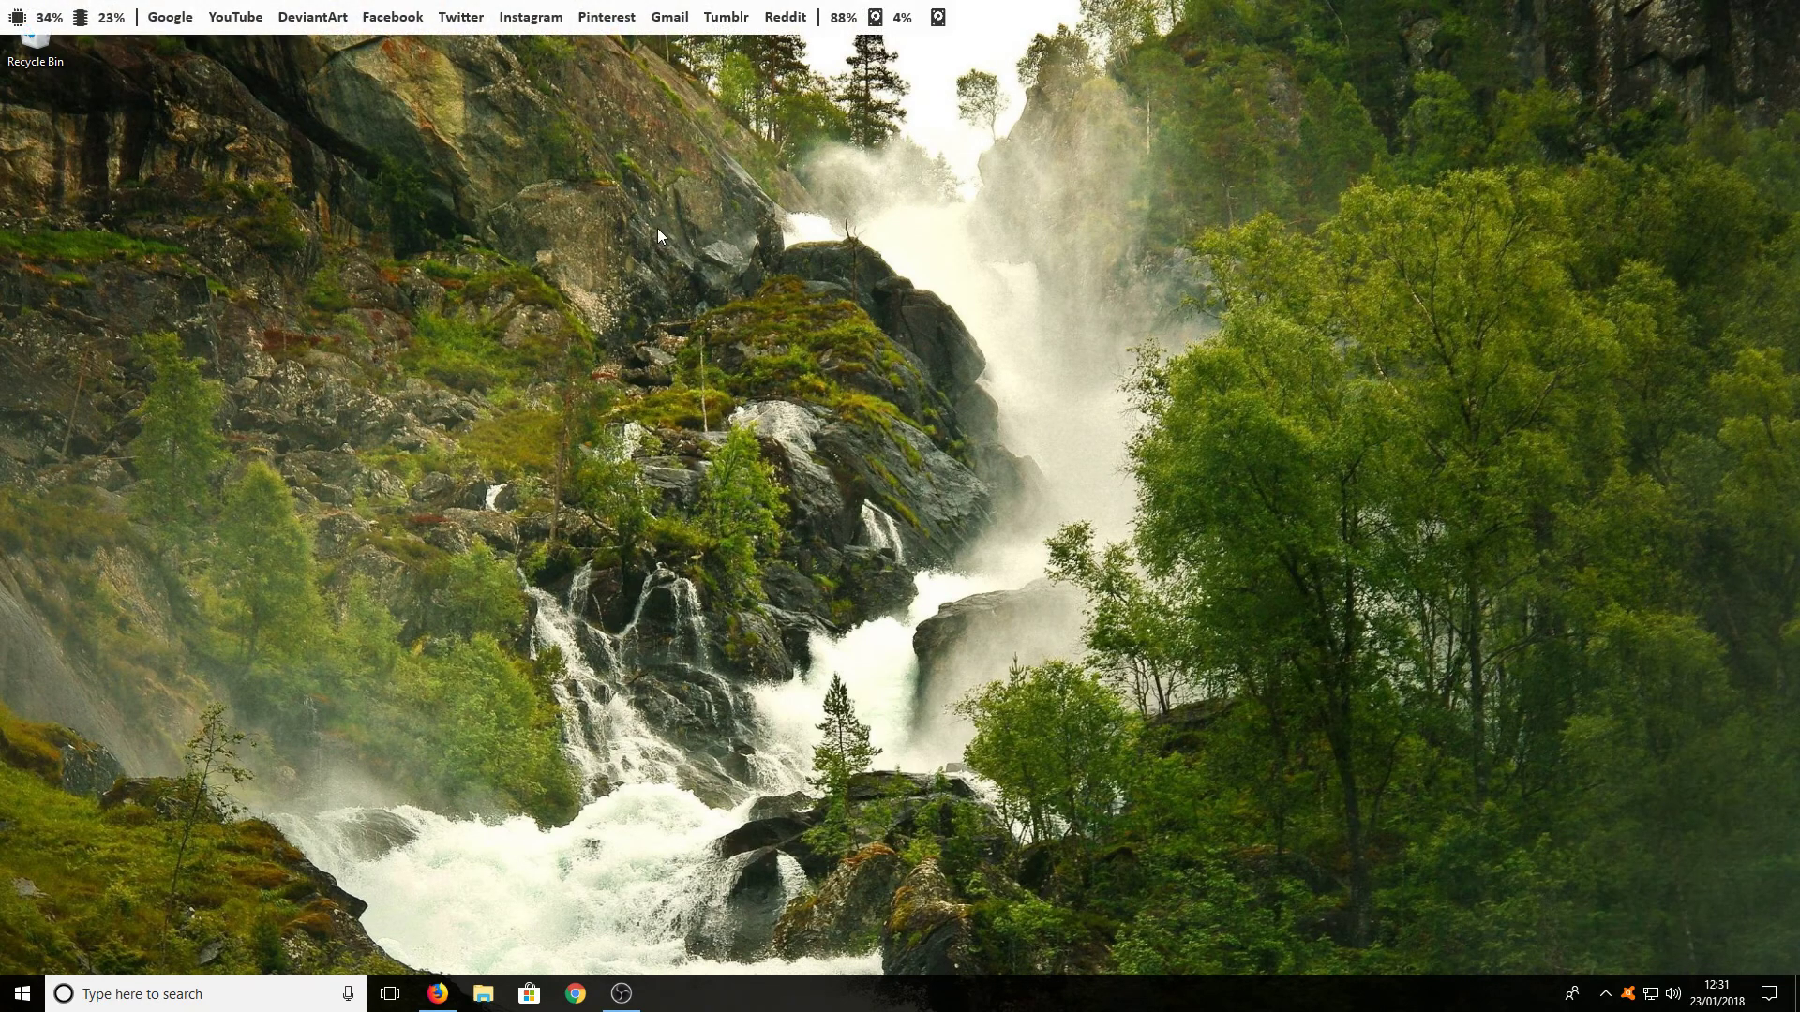
{"action": "left_click_drag", "start_coordinate": [489, 24], "coordinate": [941, 956]}
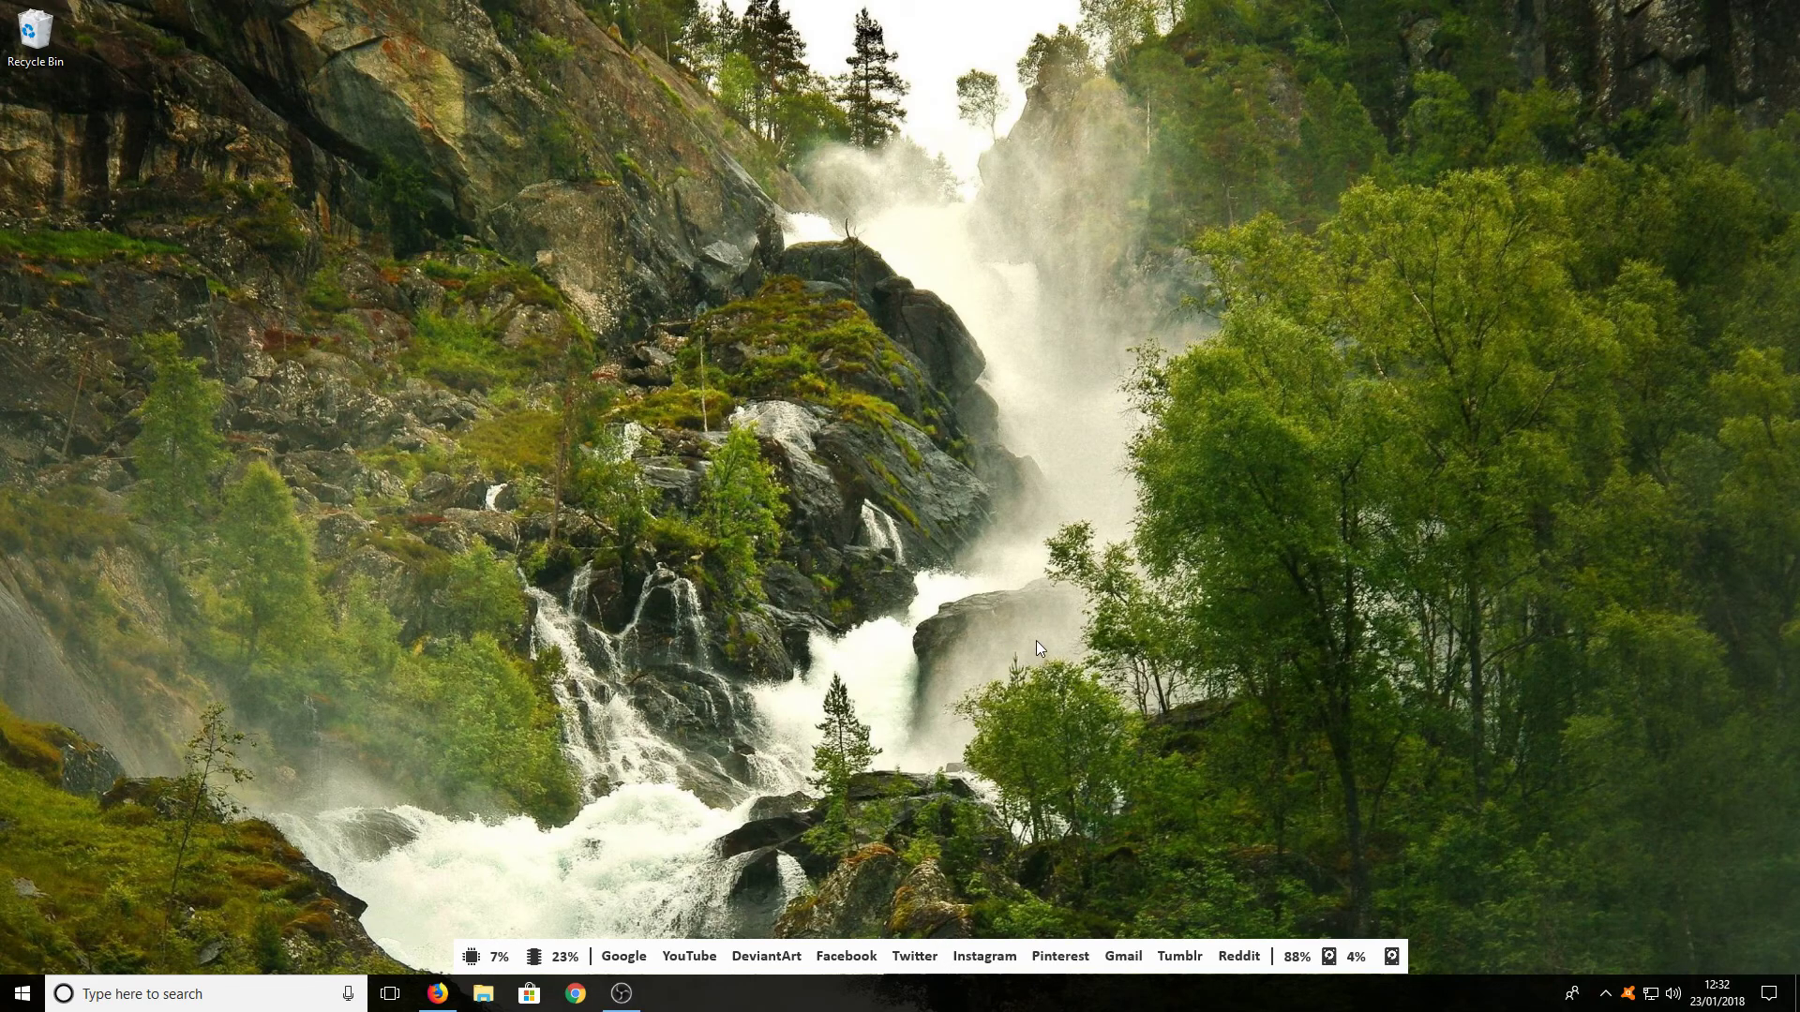
{"action": "left_click", "coordinate": [1605, 993]}
- Load the FLHUD Player.ini skin and move the music player to the top centre
{"action": "right_click", "coordinate": [1588, 955]}
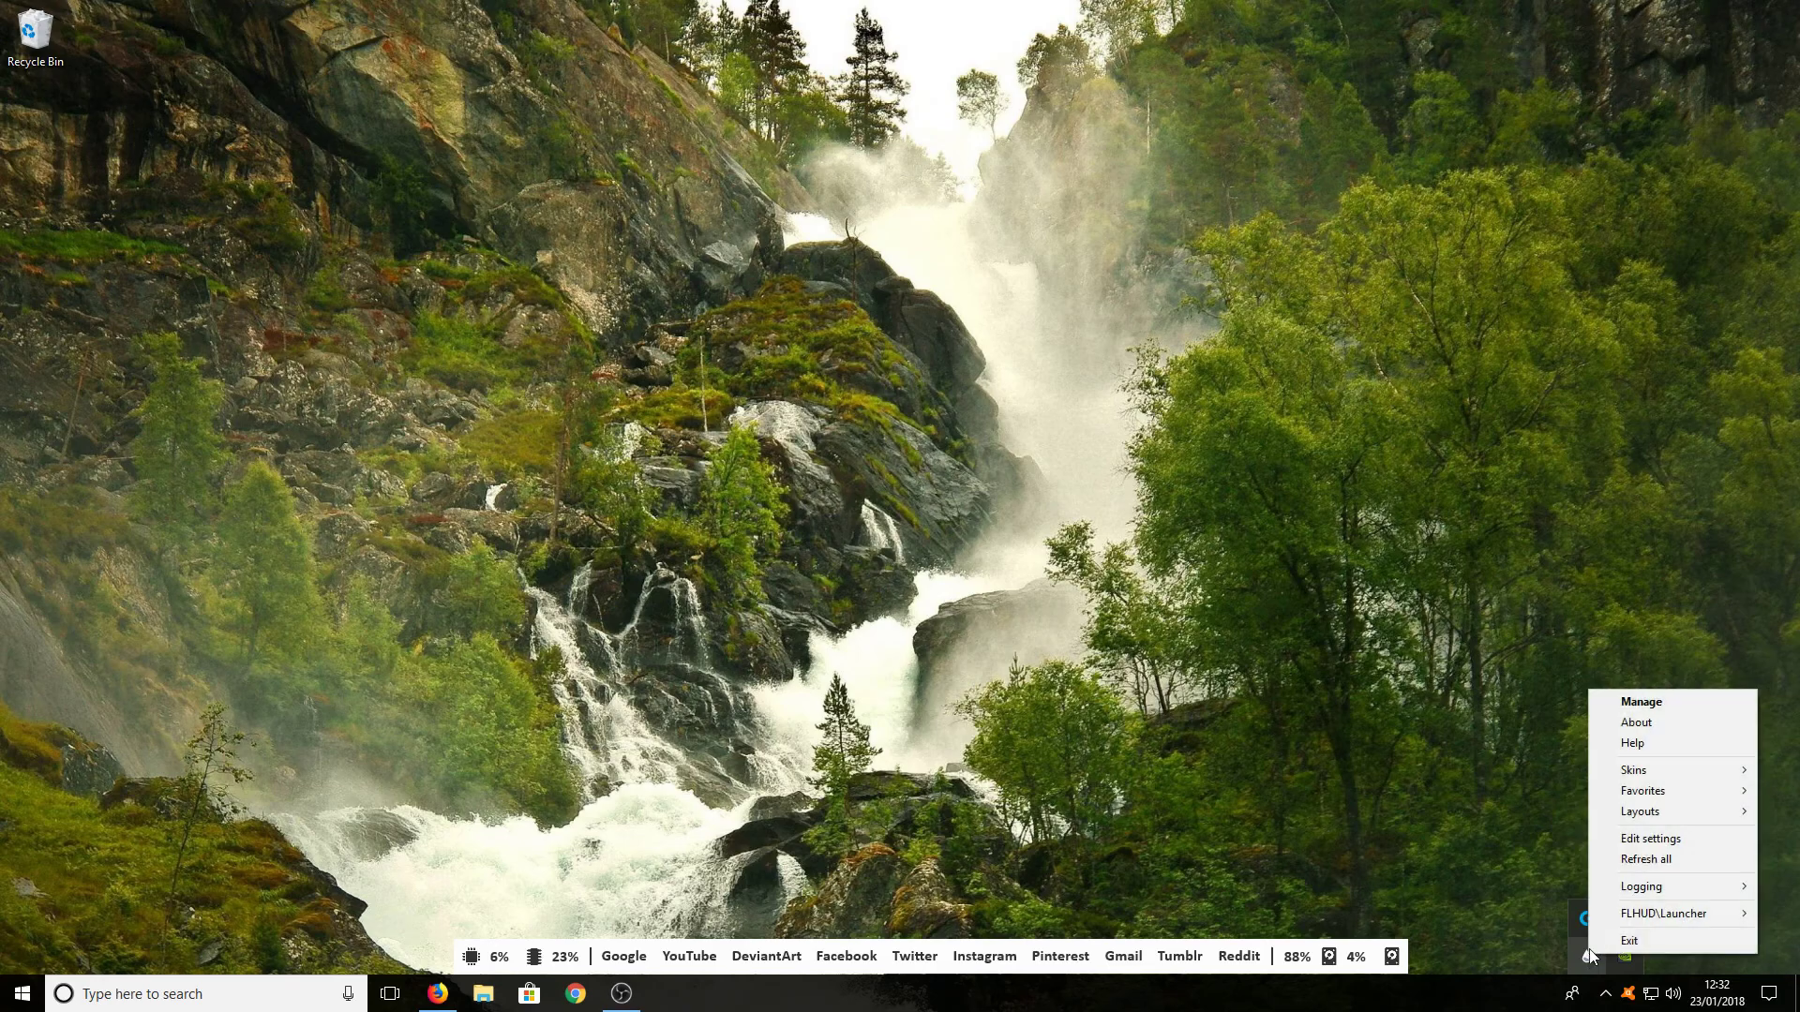
{"action": "mouse_move", "coordinate": [1656, 767]}
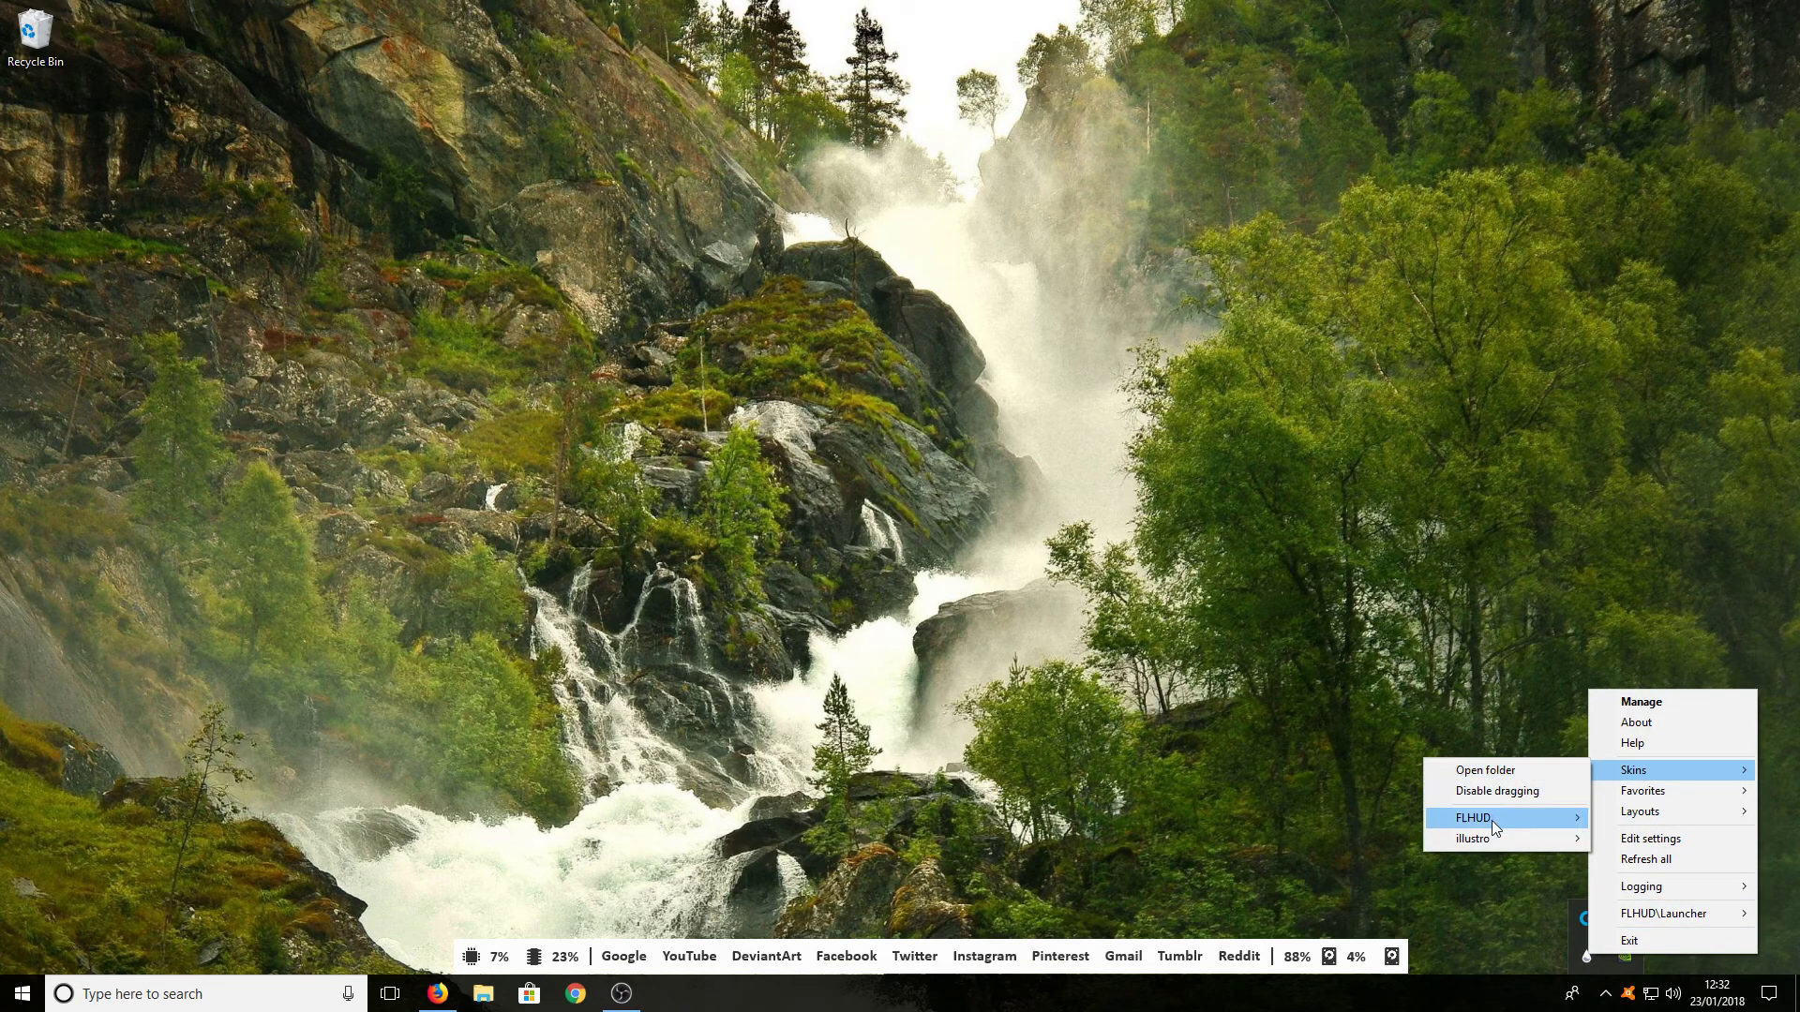
{"action": "mouse_move", "coordinate": [1651, 834]}
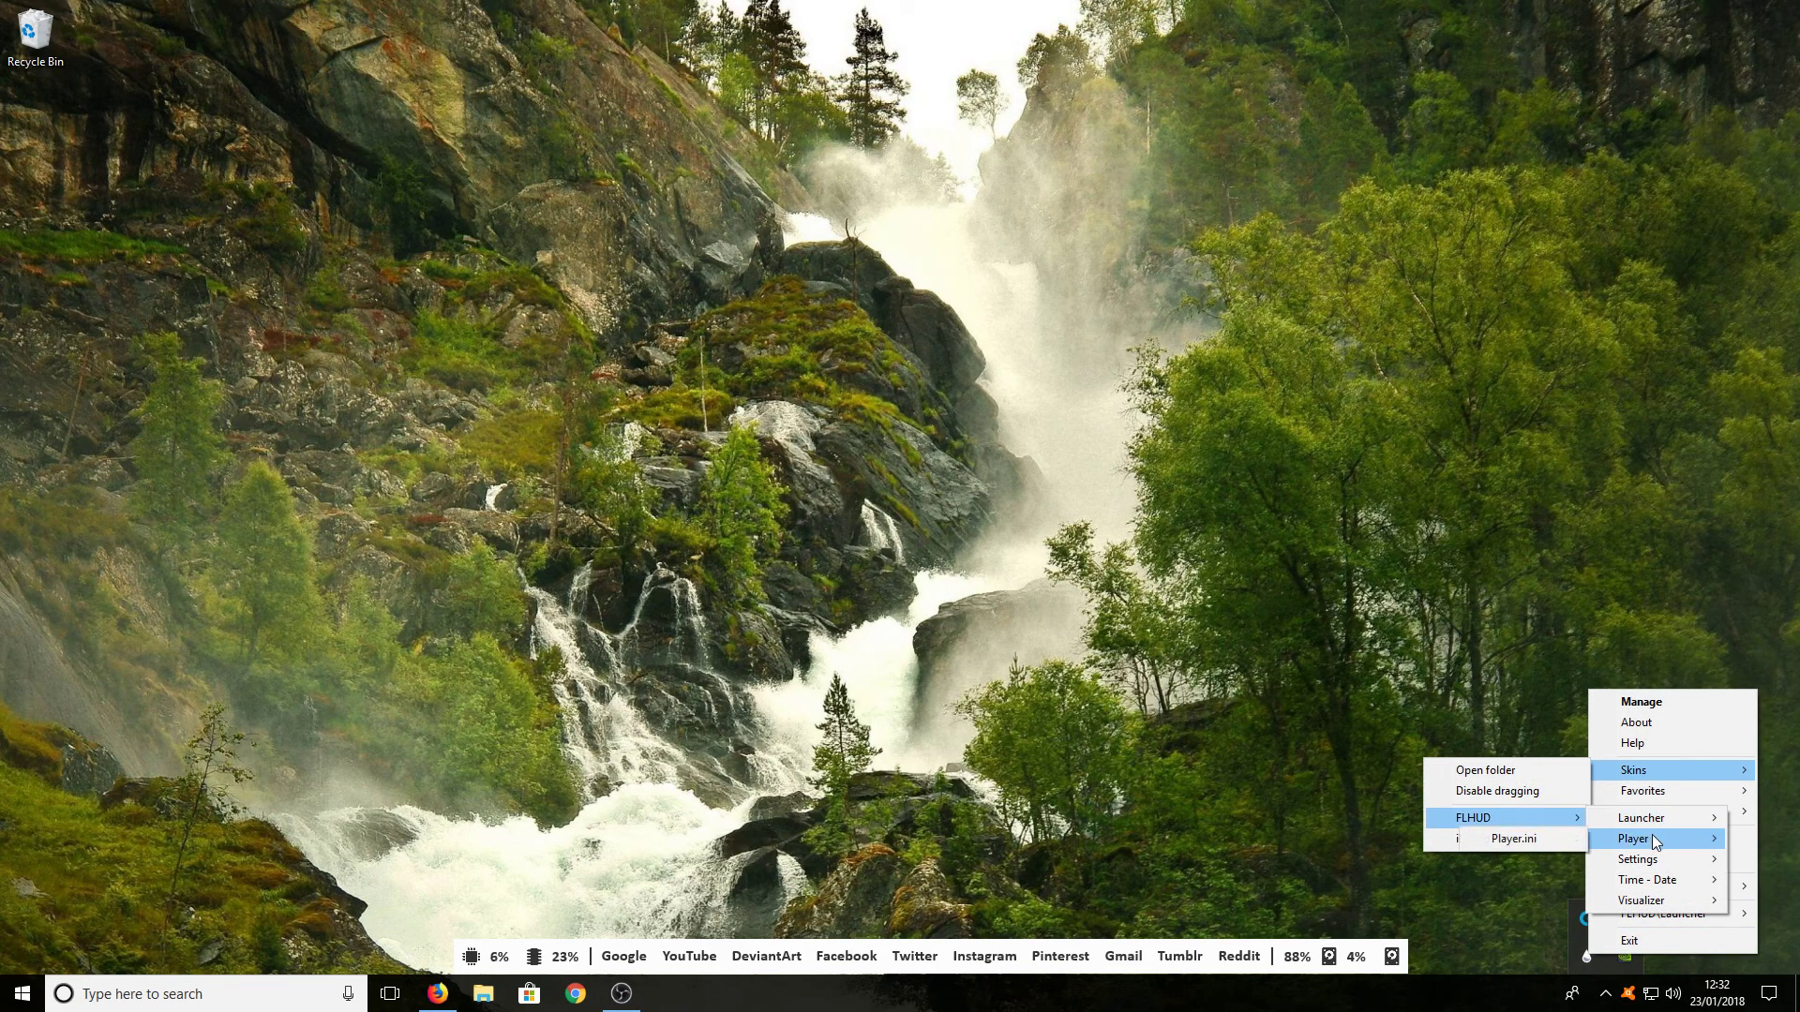
{"action": "left_click", "coordinate": [1571, 840]}
{"action": "left_click_drag", "start_coordinate": [250, 8], "coordinate": [911, 47]}
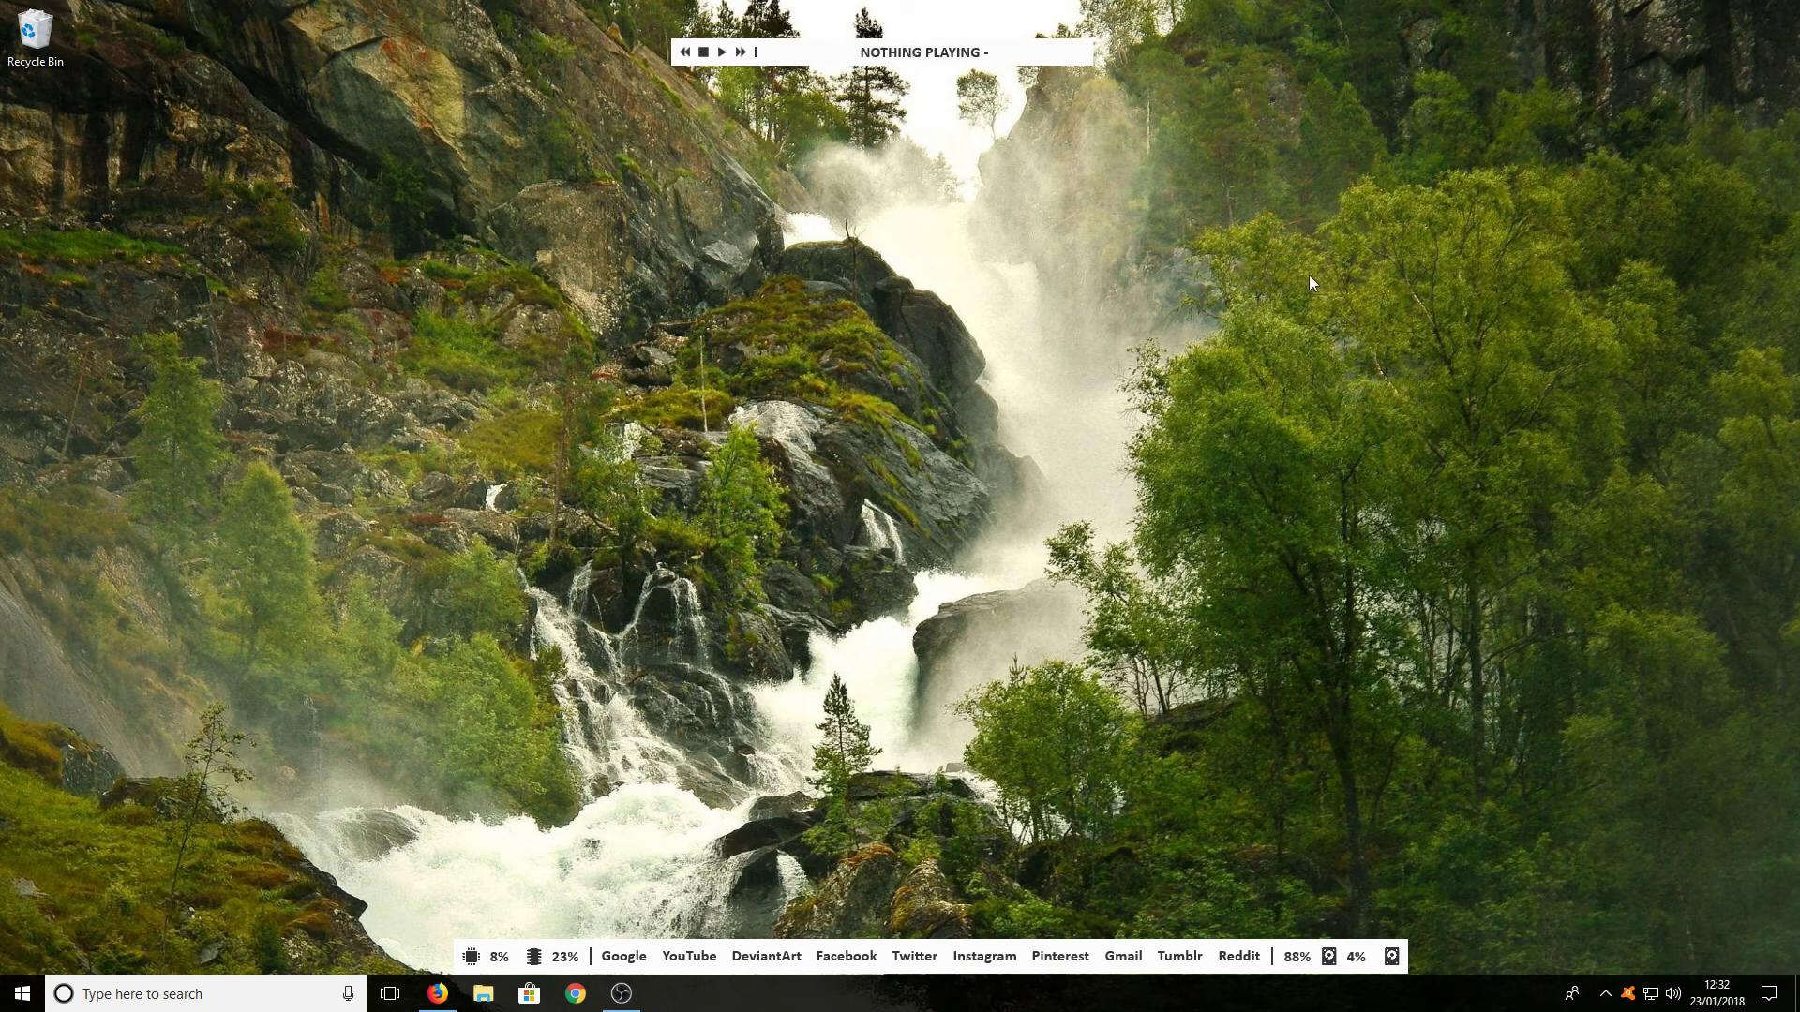
- Load the FLHUD Time - Date.ini clock skin and move it to the screen centre
{"action": "left_click", "coordinate": [1605, 996]}
{"action": "right_click", "coordinate": [1594, 953]}
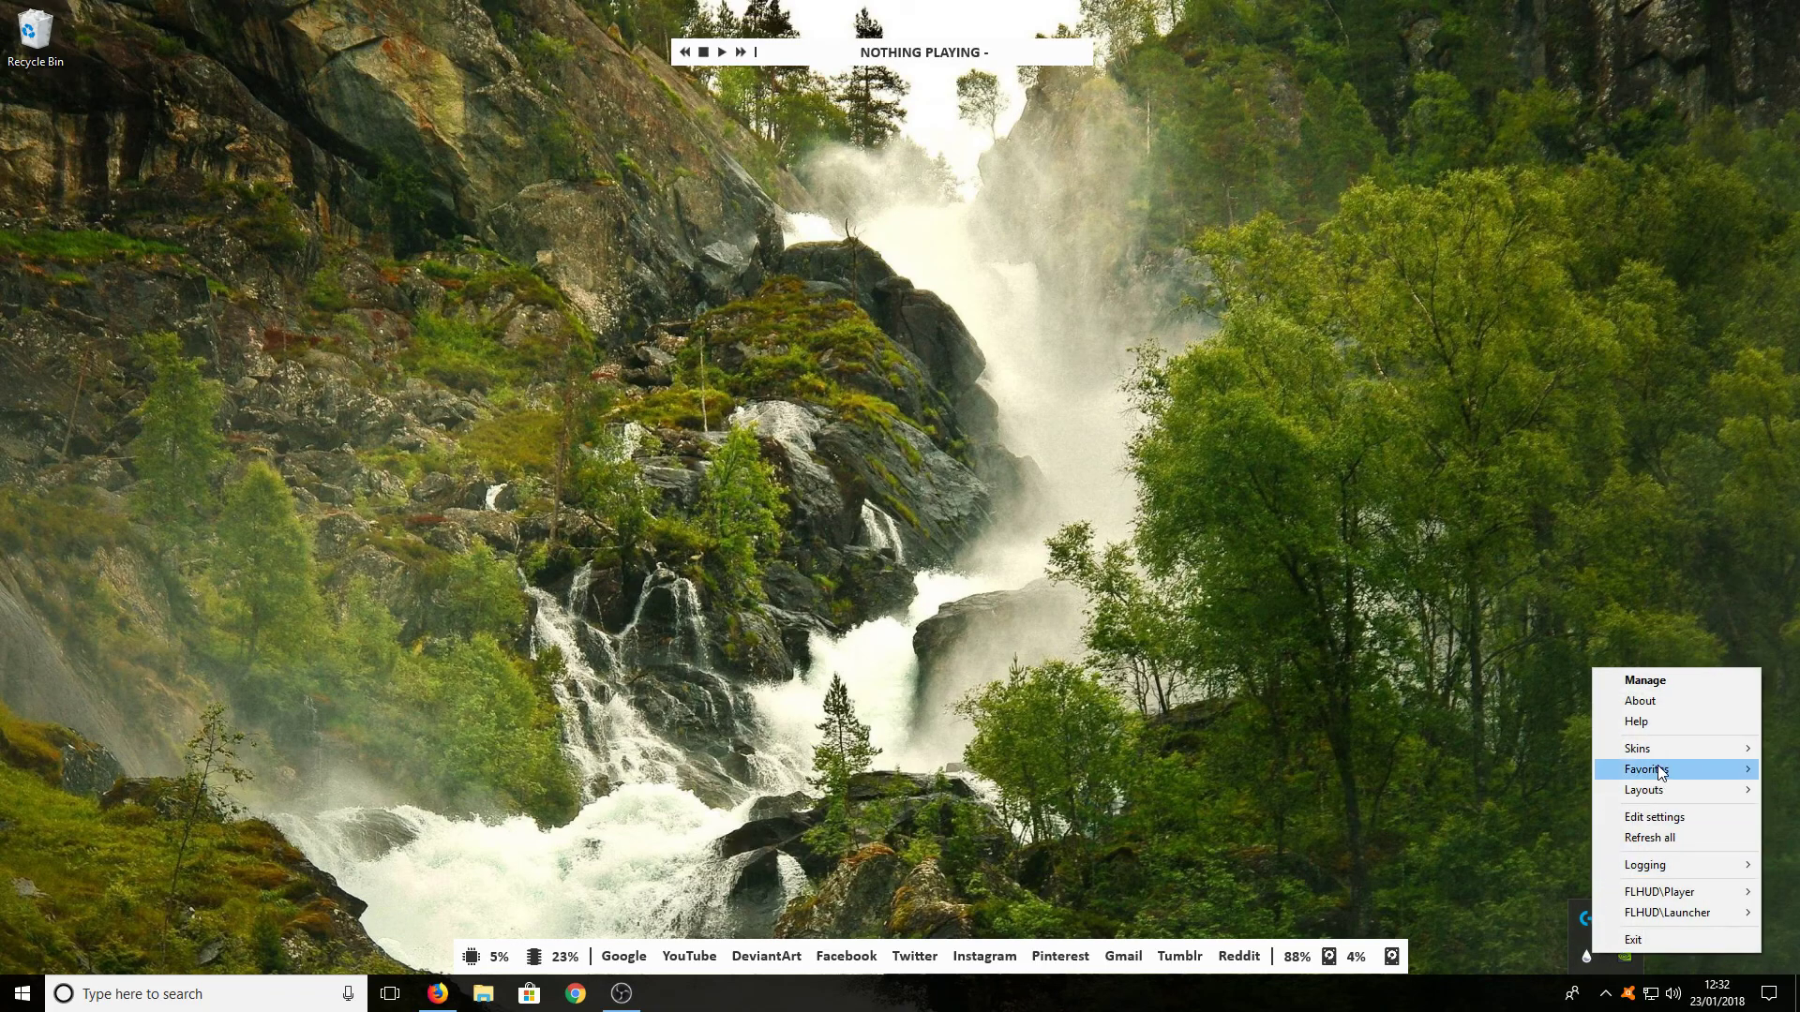
{"action": "mouse_move", "coordinate": [1650, 748]}
{"action": "mouse_move", "coordinate": [1510, 791]}
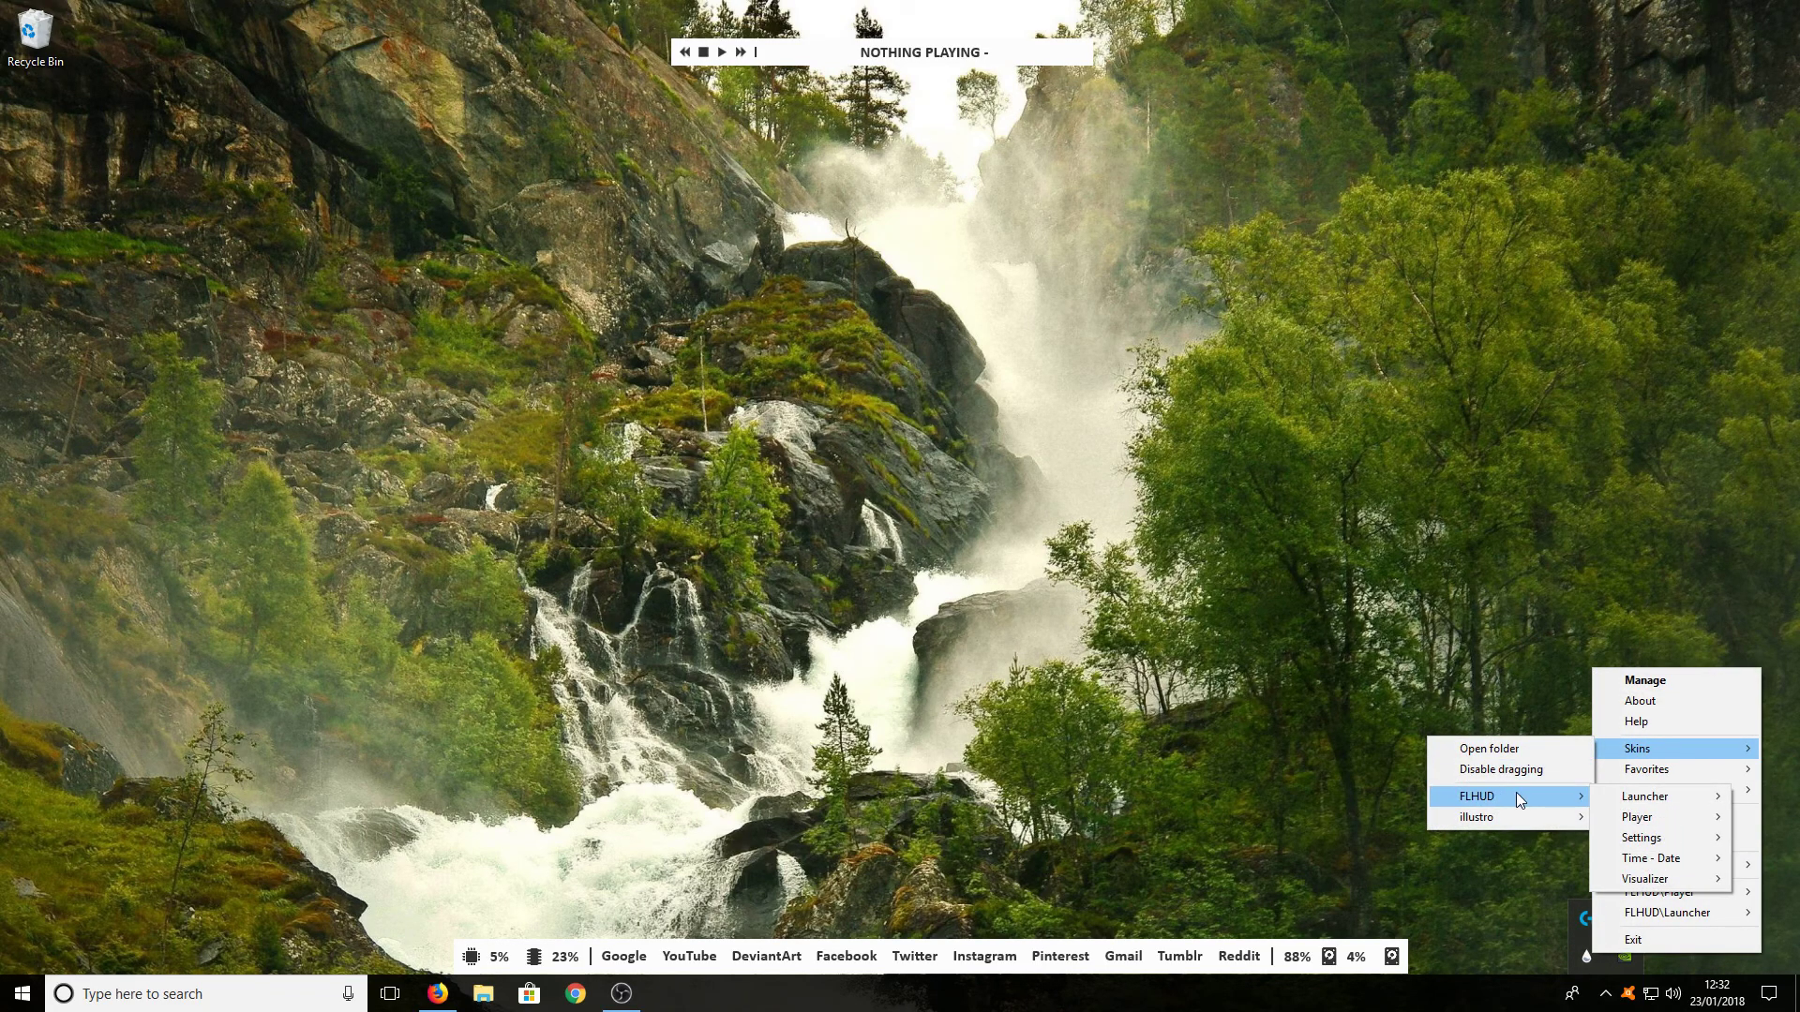
{"action": "mouse_move", "coordinate": [1652, 862]}
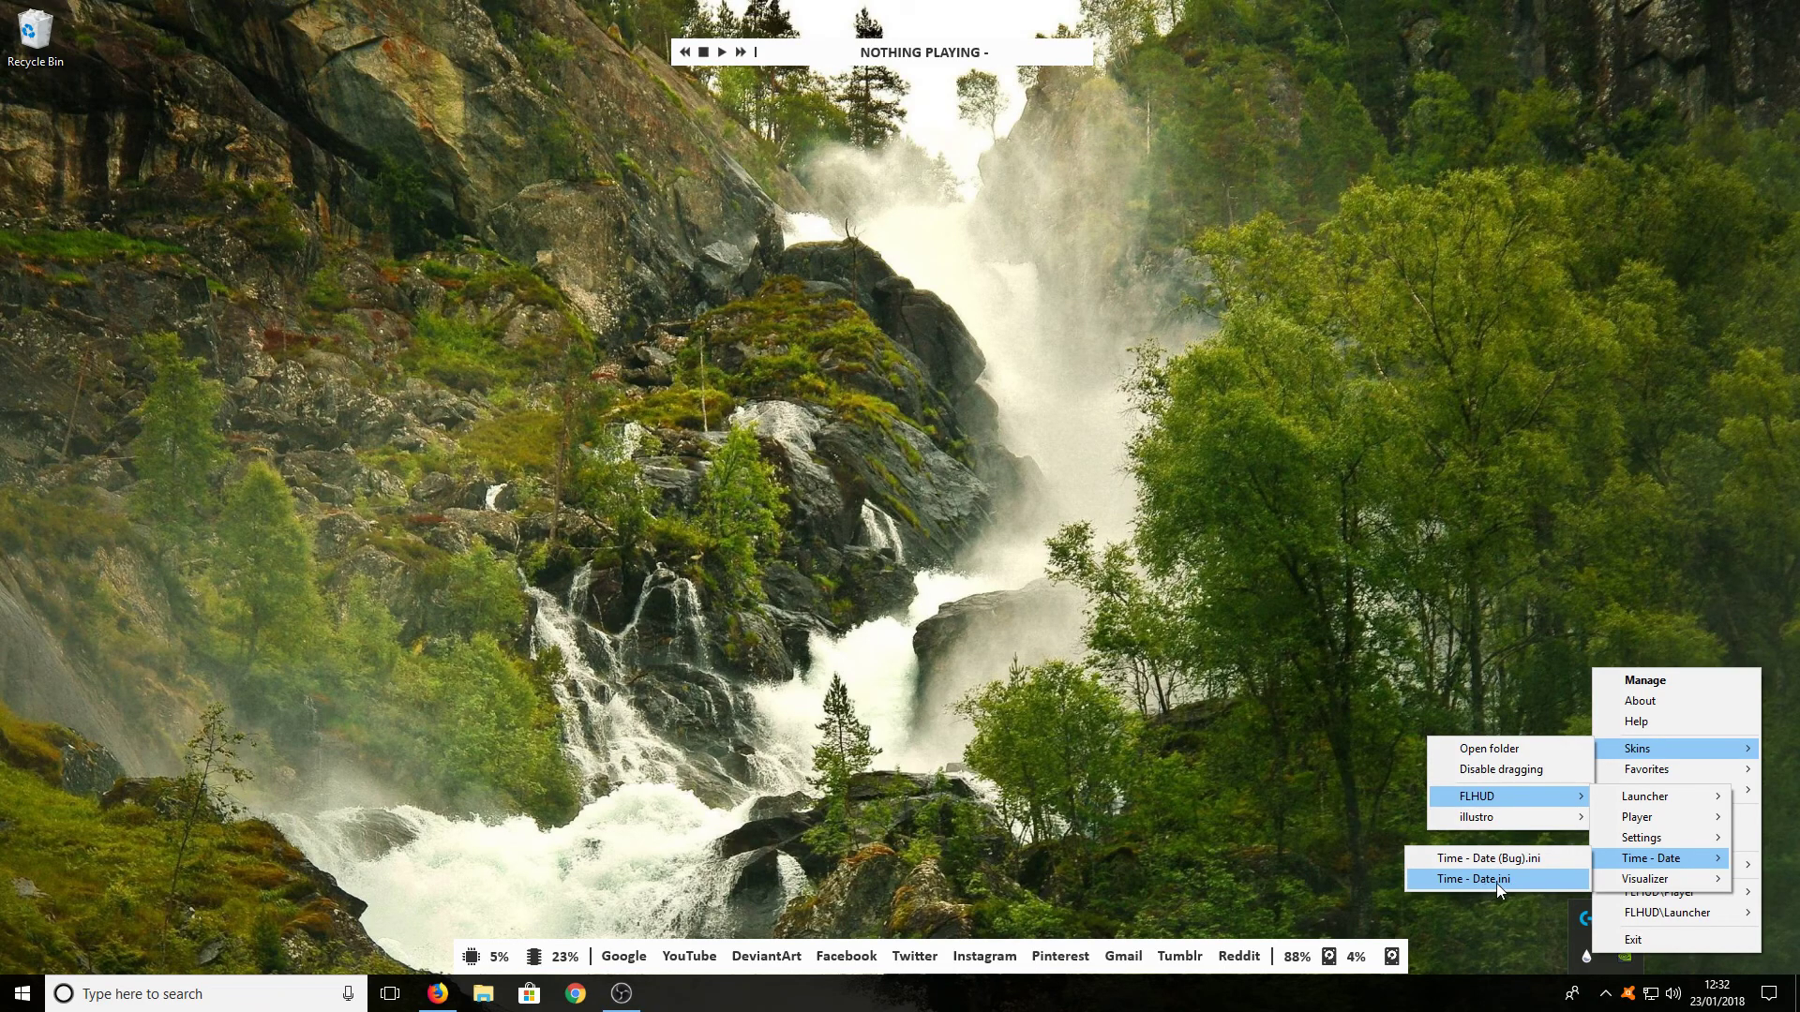
{"action": "left_click", "coordinate": [1531, 880]}
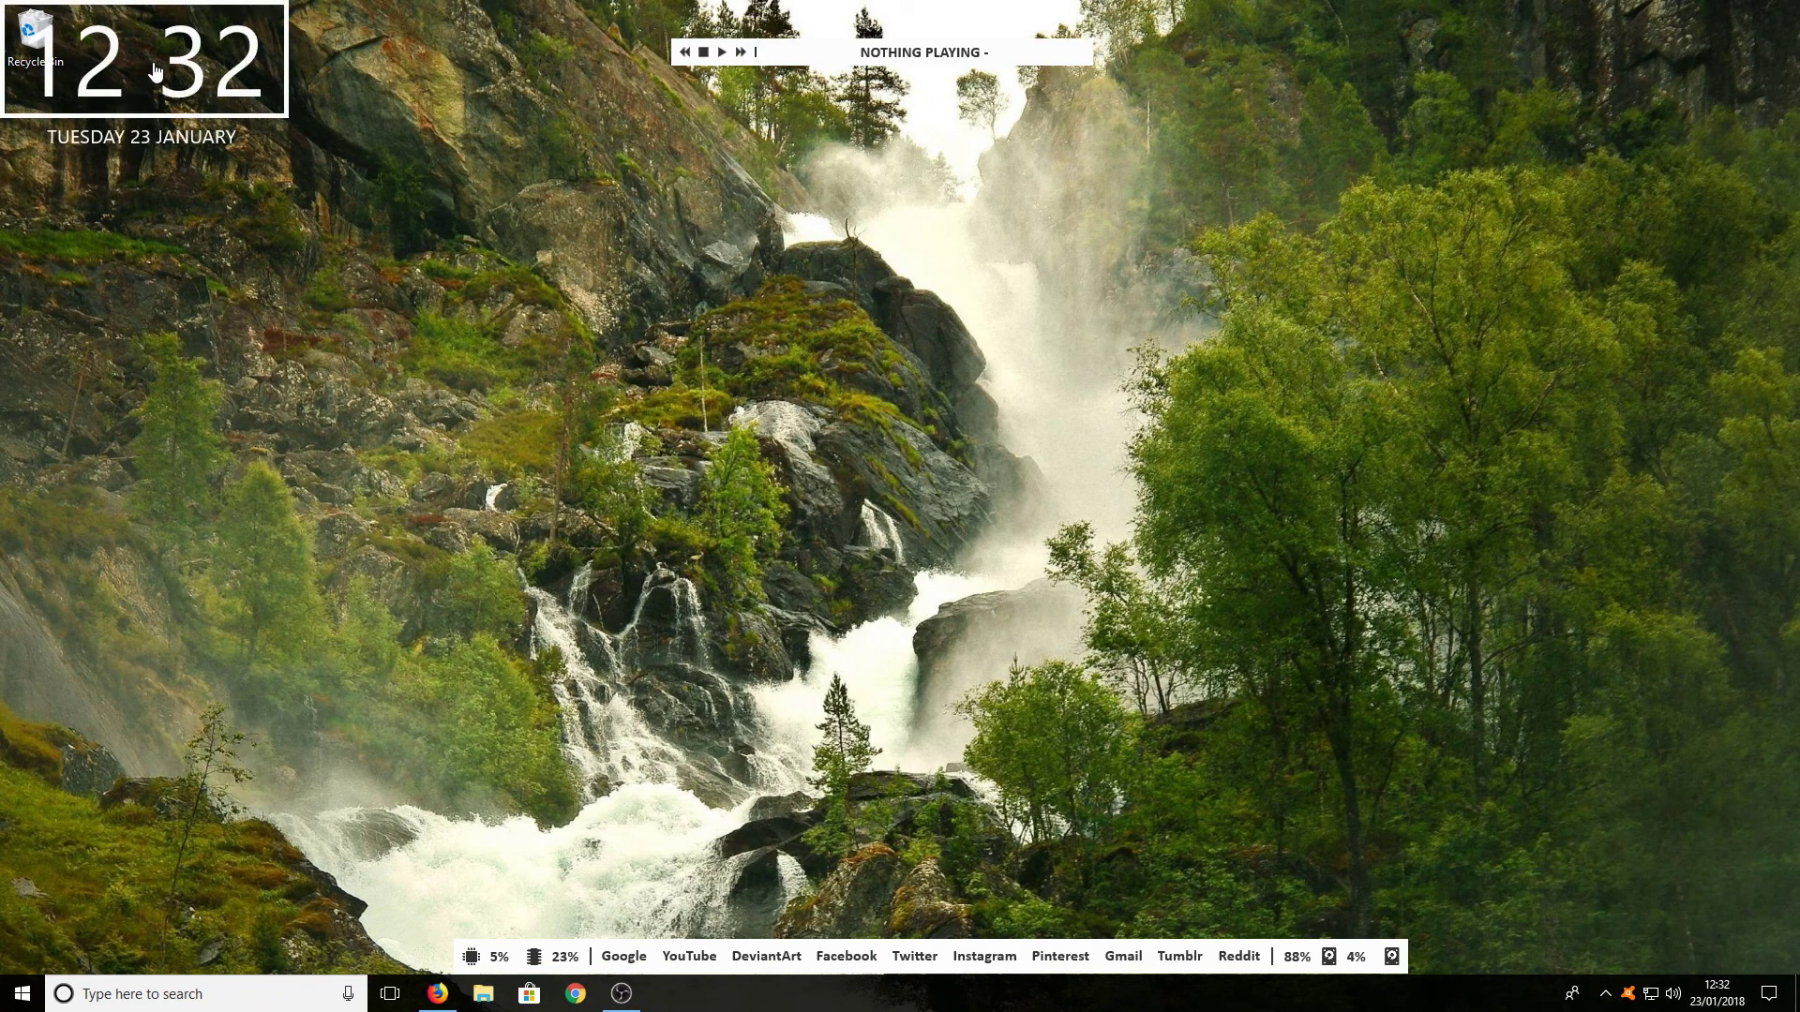
{"action": "left_click_drag", "start_coordinate": [194, 84], "coordinate": [934, 452]}
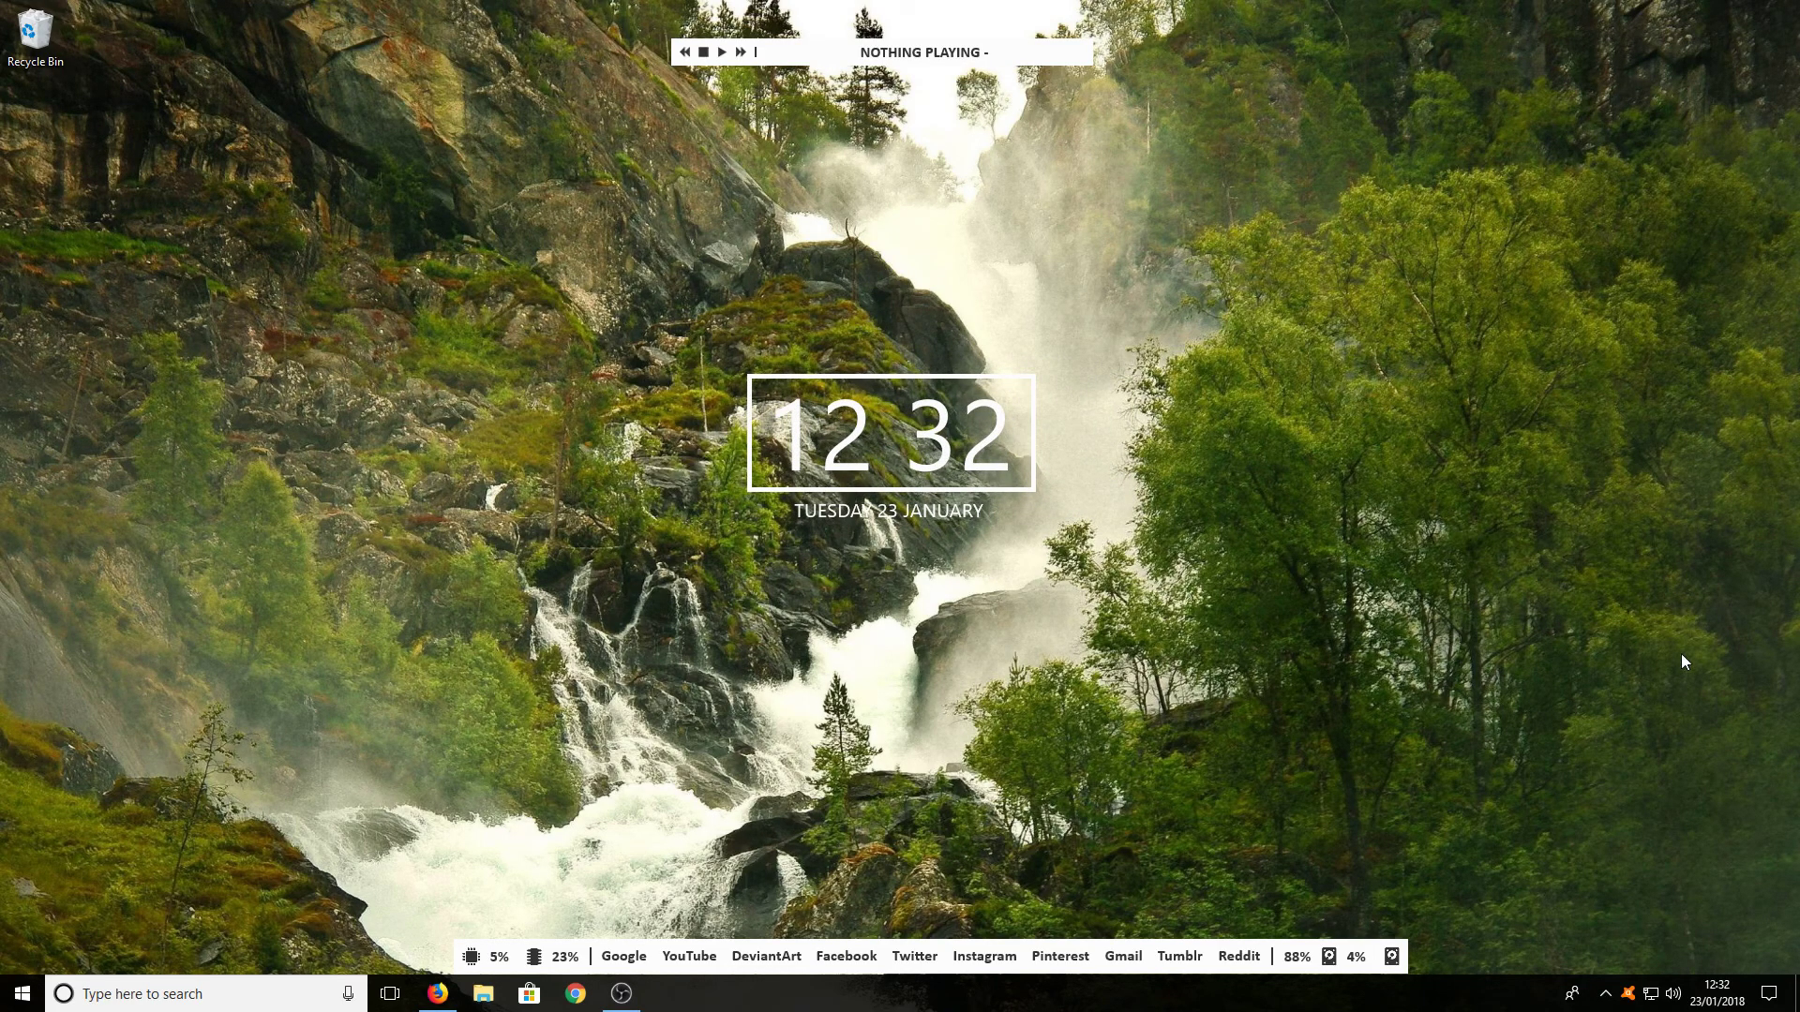
{"action": "left_click", "coordinate": [1605, 994]}
{"action": "right_click", "coordinate": [1586, 921]}
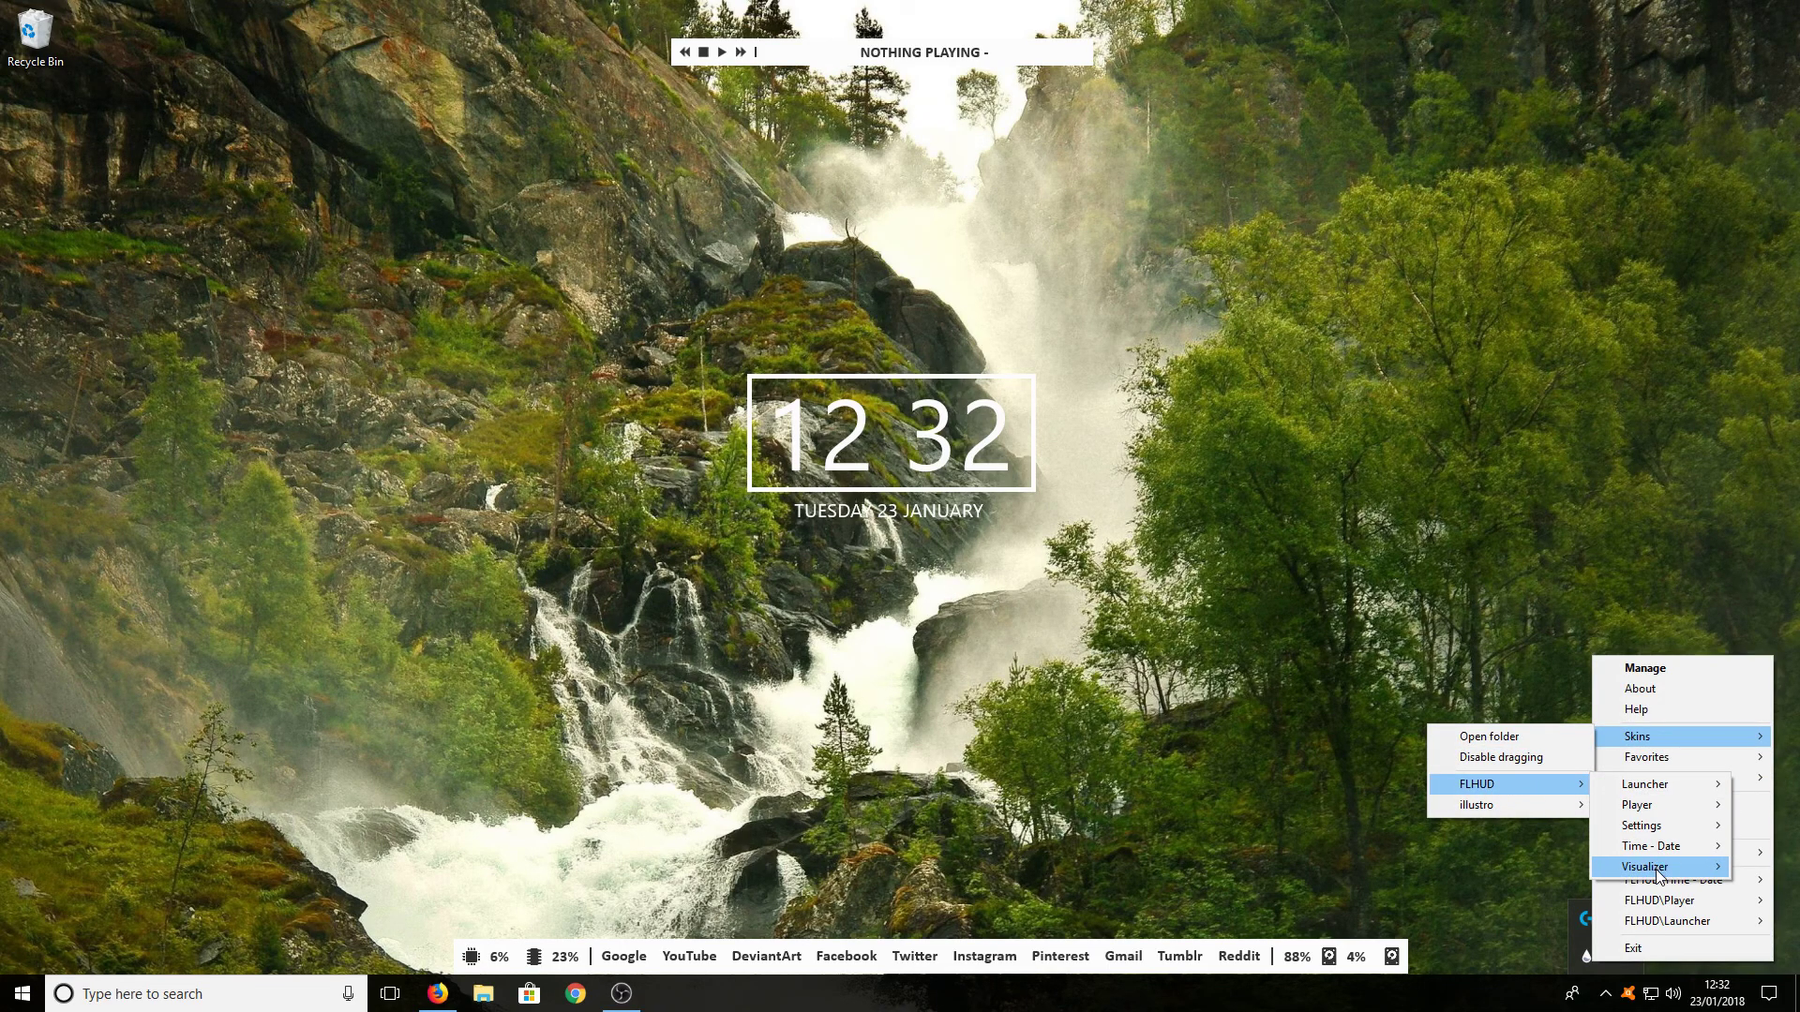
{"action": "mouse_move", "coordinate": [1657, 875]}
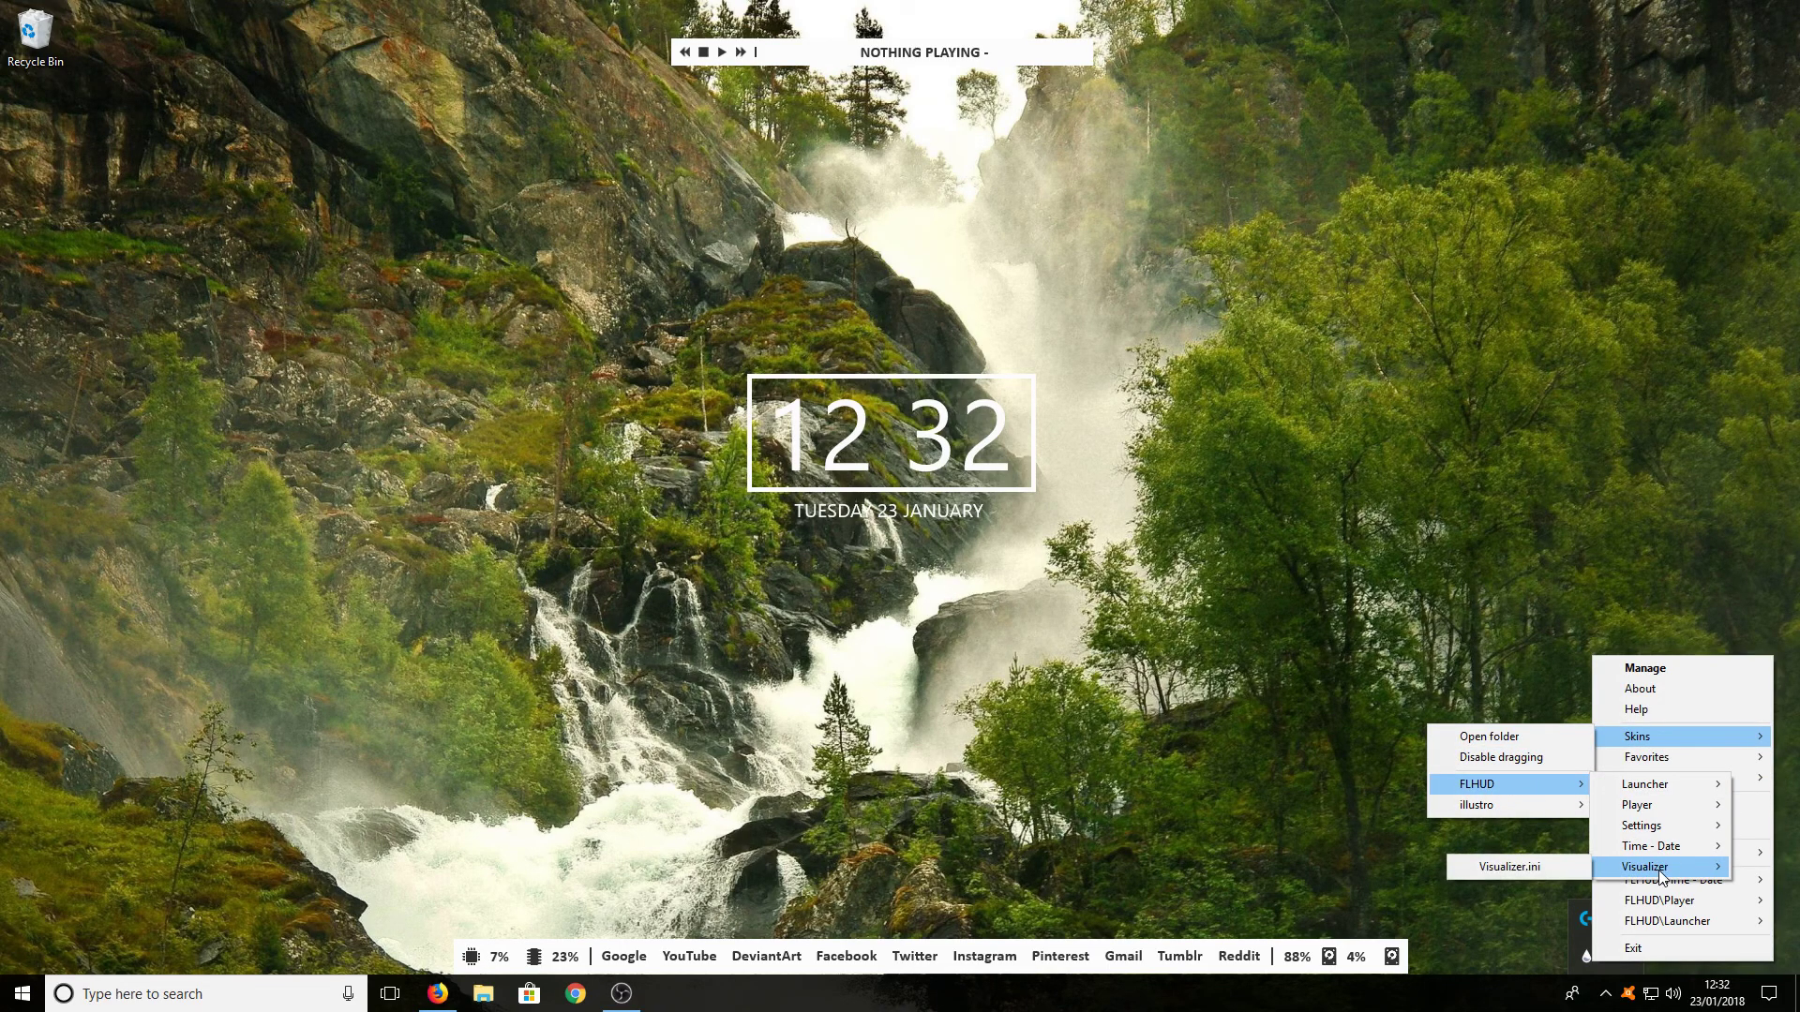
{"action": "left_click", "coordinate": [1545, 867]}
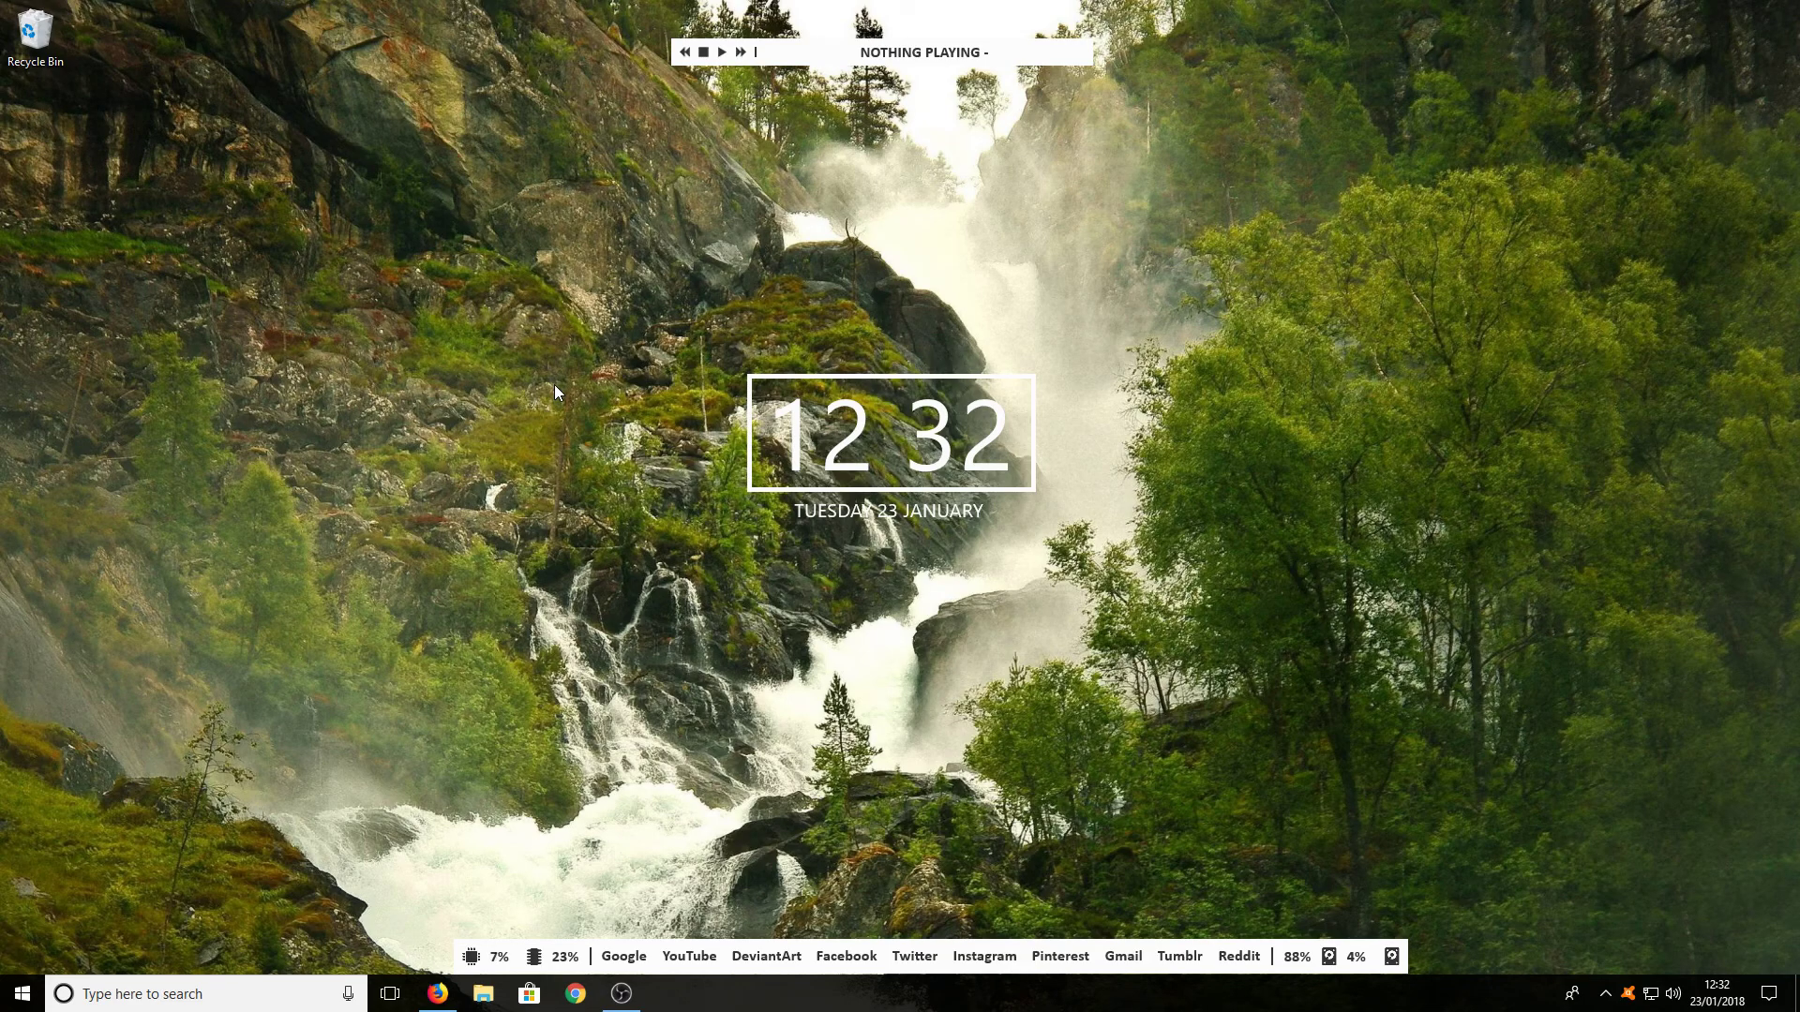
- Unlock the Windows taskbar and dock it along the top edge of the screen
{"action": "right_click", "coordinate": [841, 1008]}
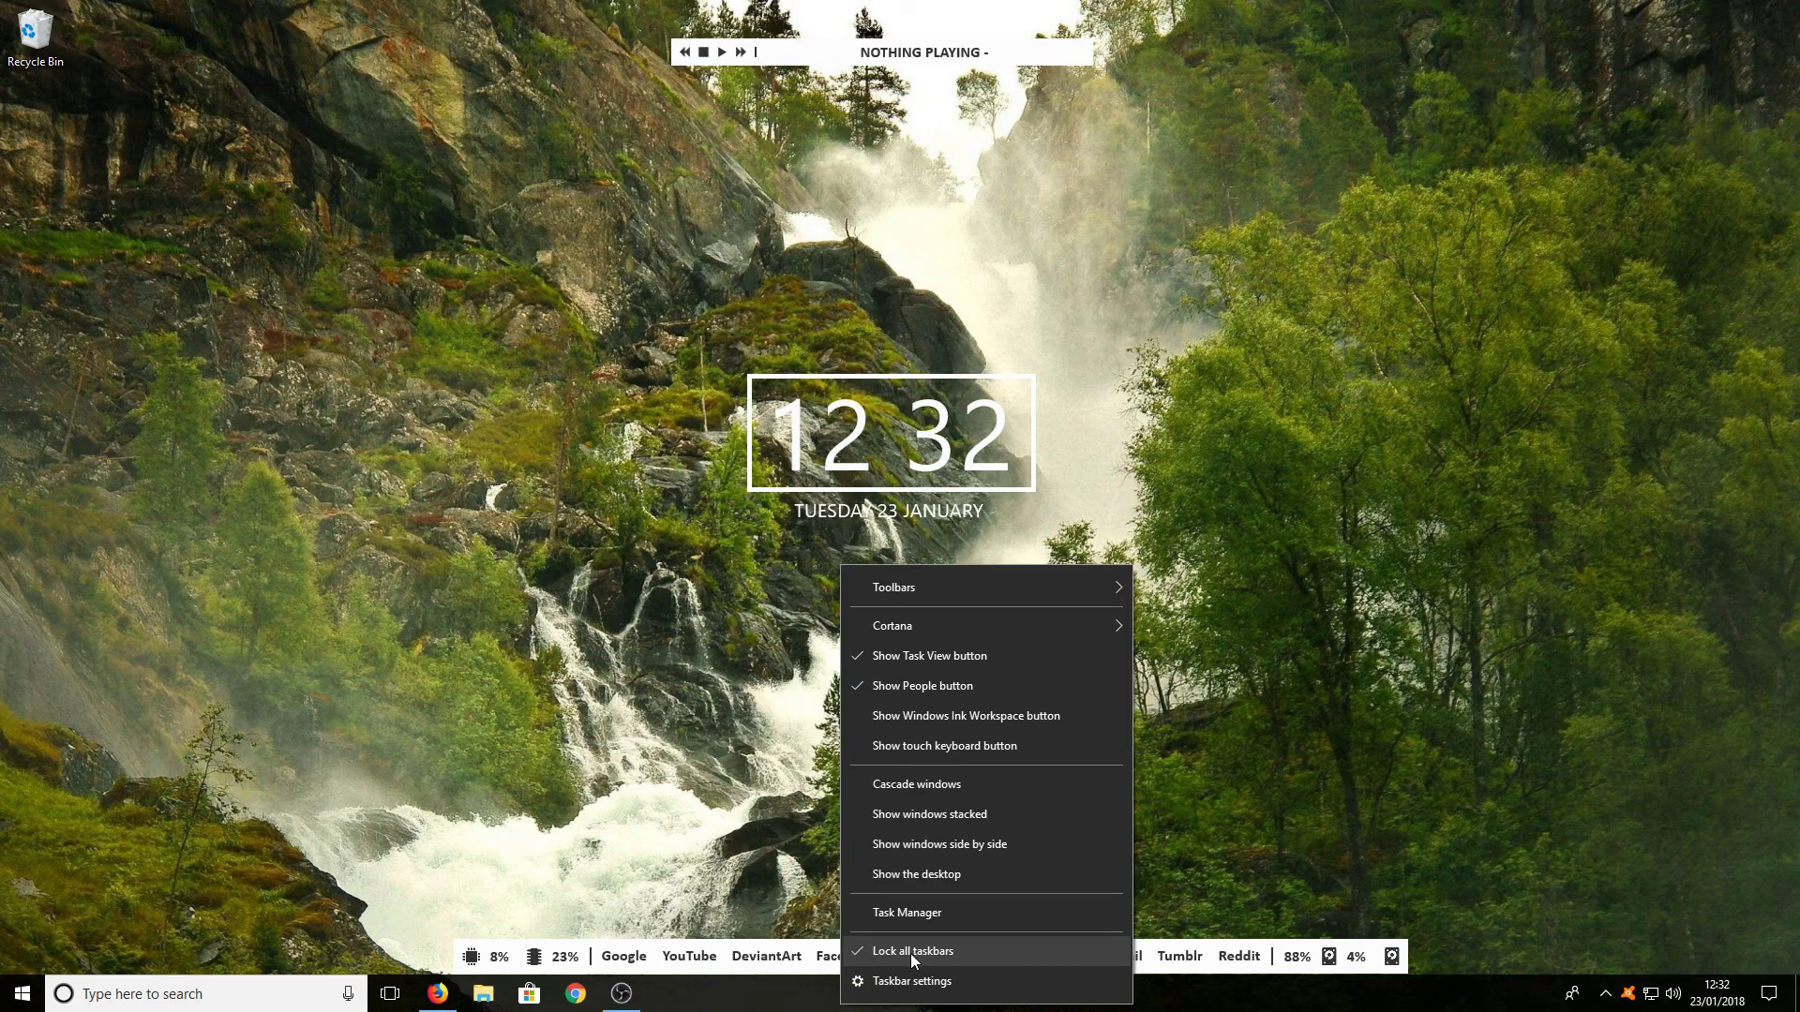
{"action": "left_click", "coordinate": [957, 949]}
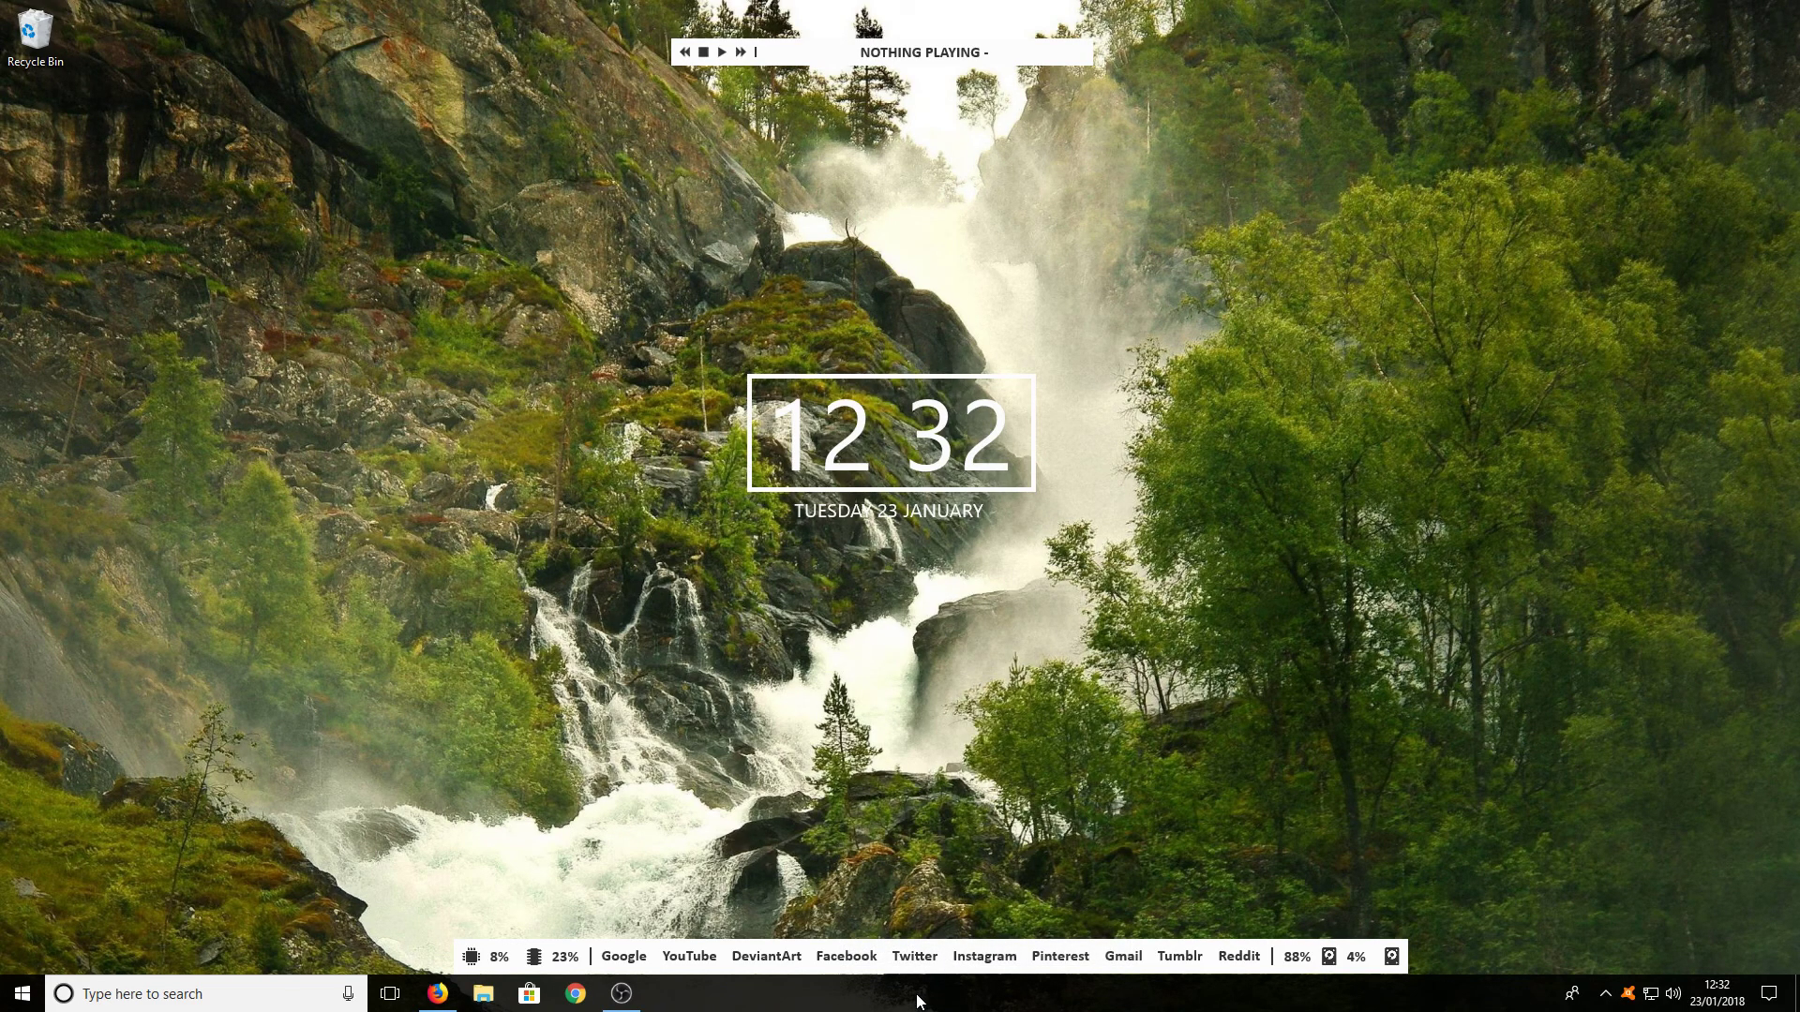
{"action": "left_click_drag", "start_coordinate": [916, 1002], "coordinate": [311, 755]}
{"action": "left_click_drag", "start_coordinate": [148, 212], "coordinate": [647, 49]}
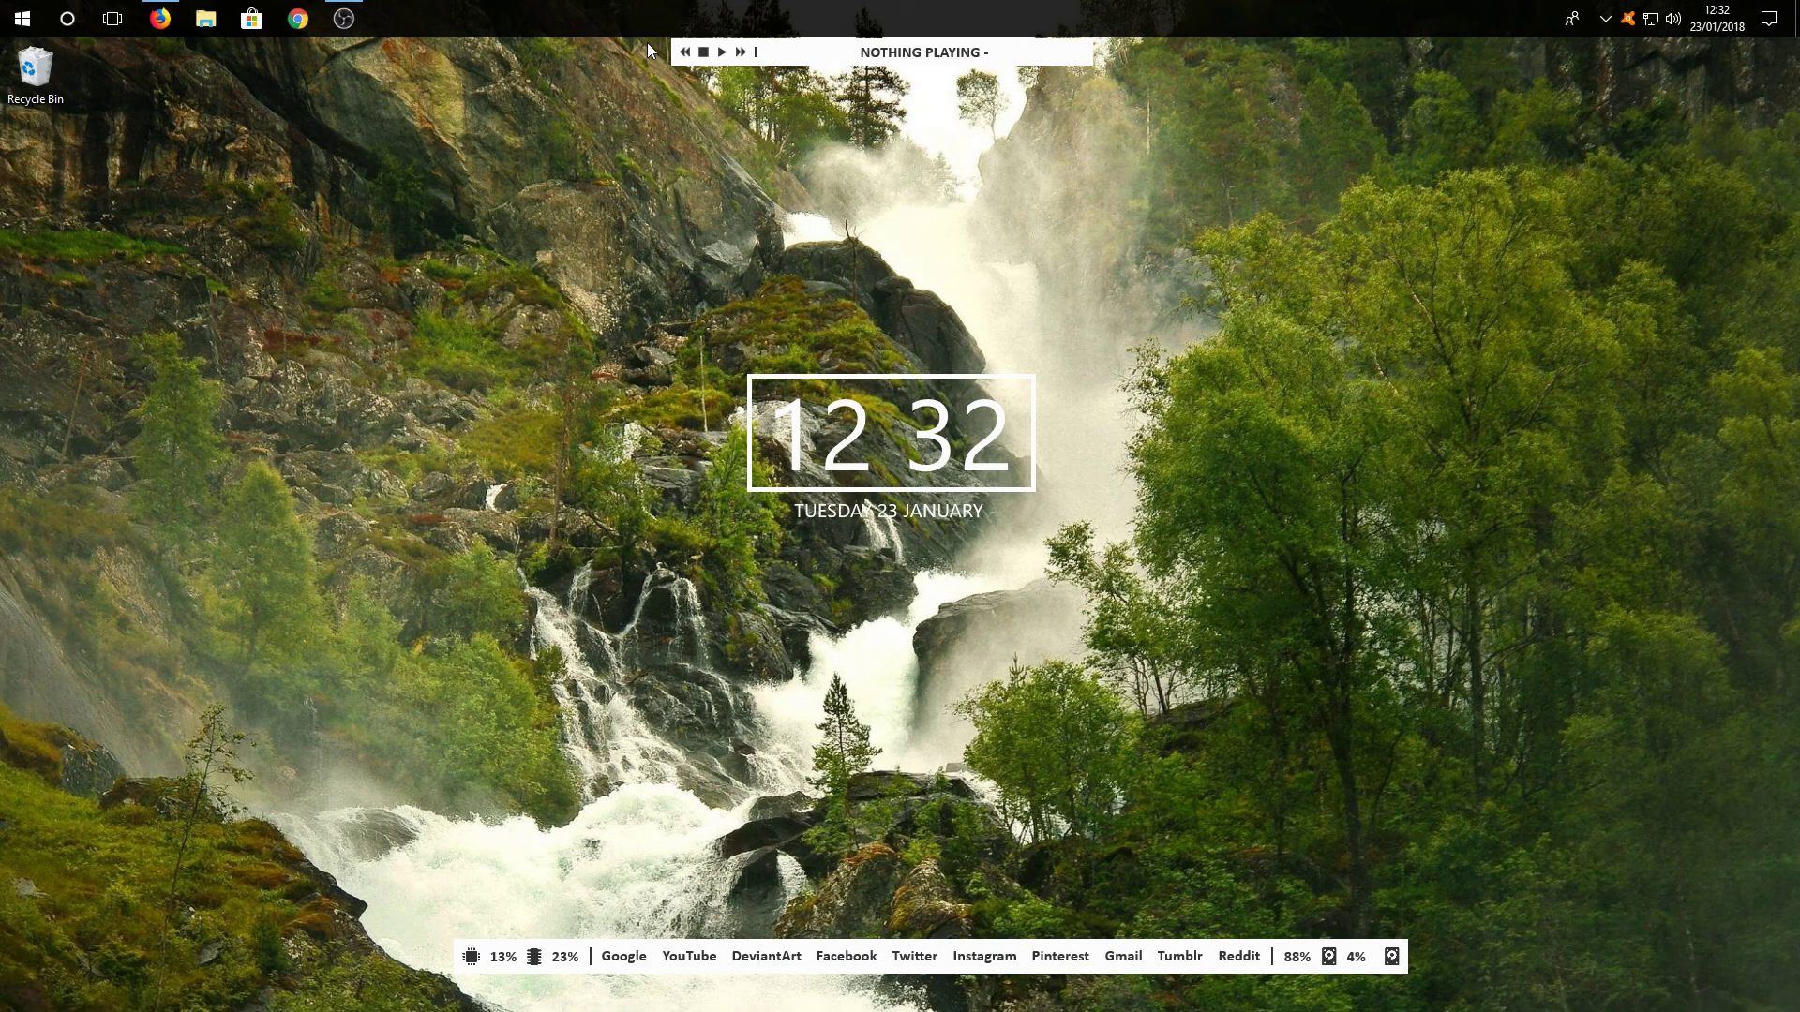
- Nudge the player and clock slightly right and lower the launcher bar to the bottom edge
{"action": "left_click_drag", "start_coordinate": [814, 42], "coordinate": [827, 43]}
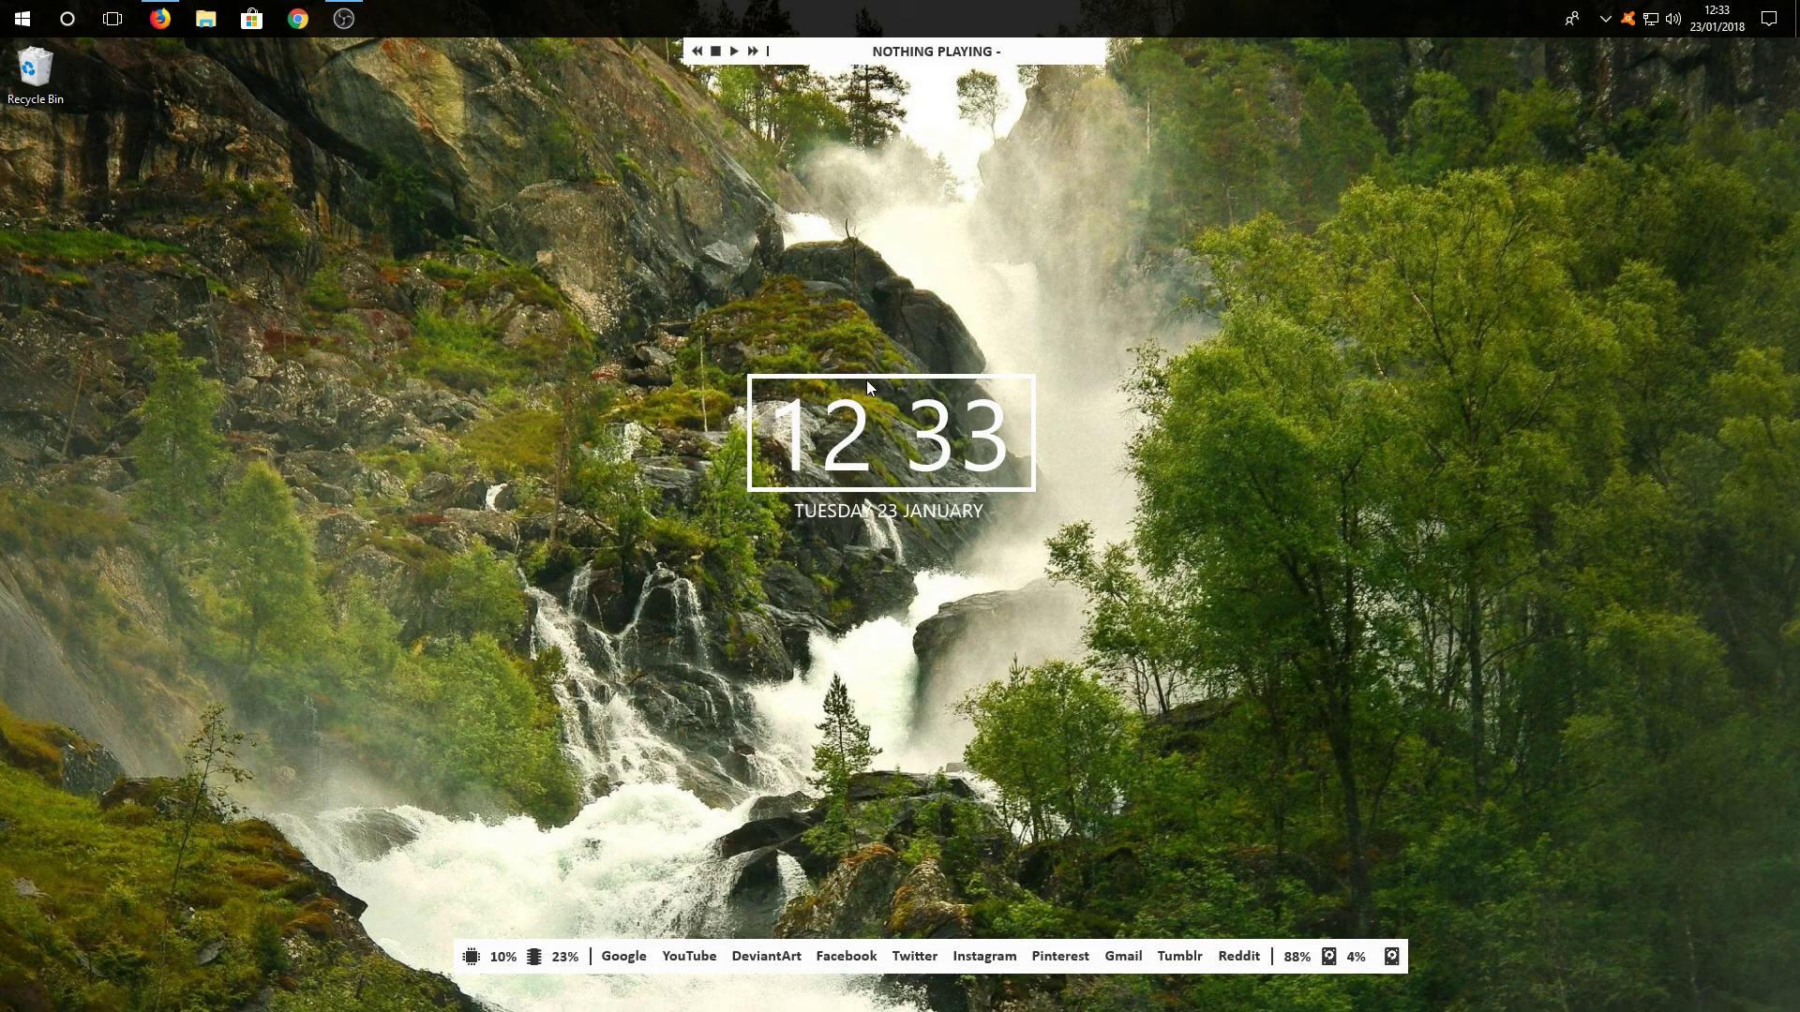
{"action": "left_click_drag", "start_coordinate": [872, 375], "coordinate": [897, 397]}
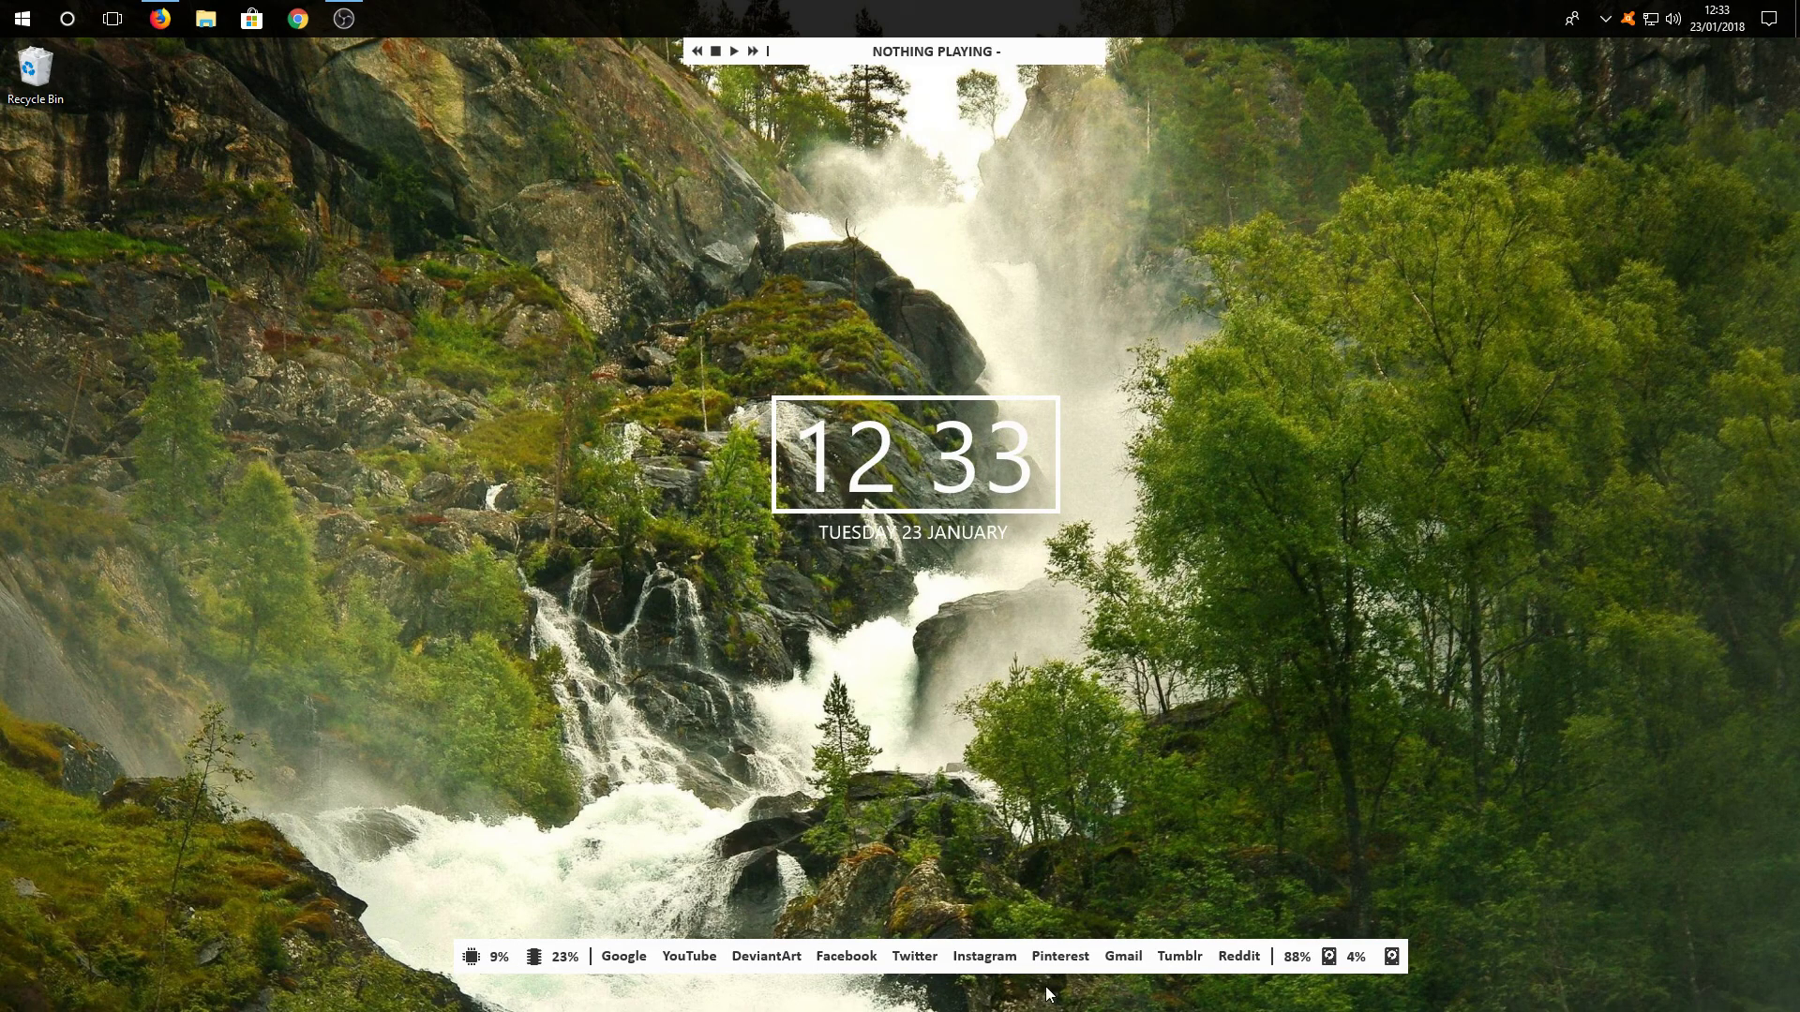
{"action": "left_click_drag", "start_coordinate": [1029, 970], "coordinate": [1054, 1003]}
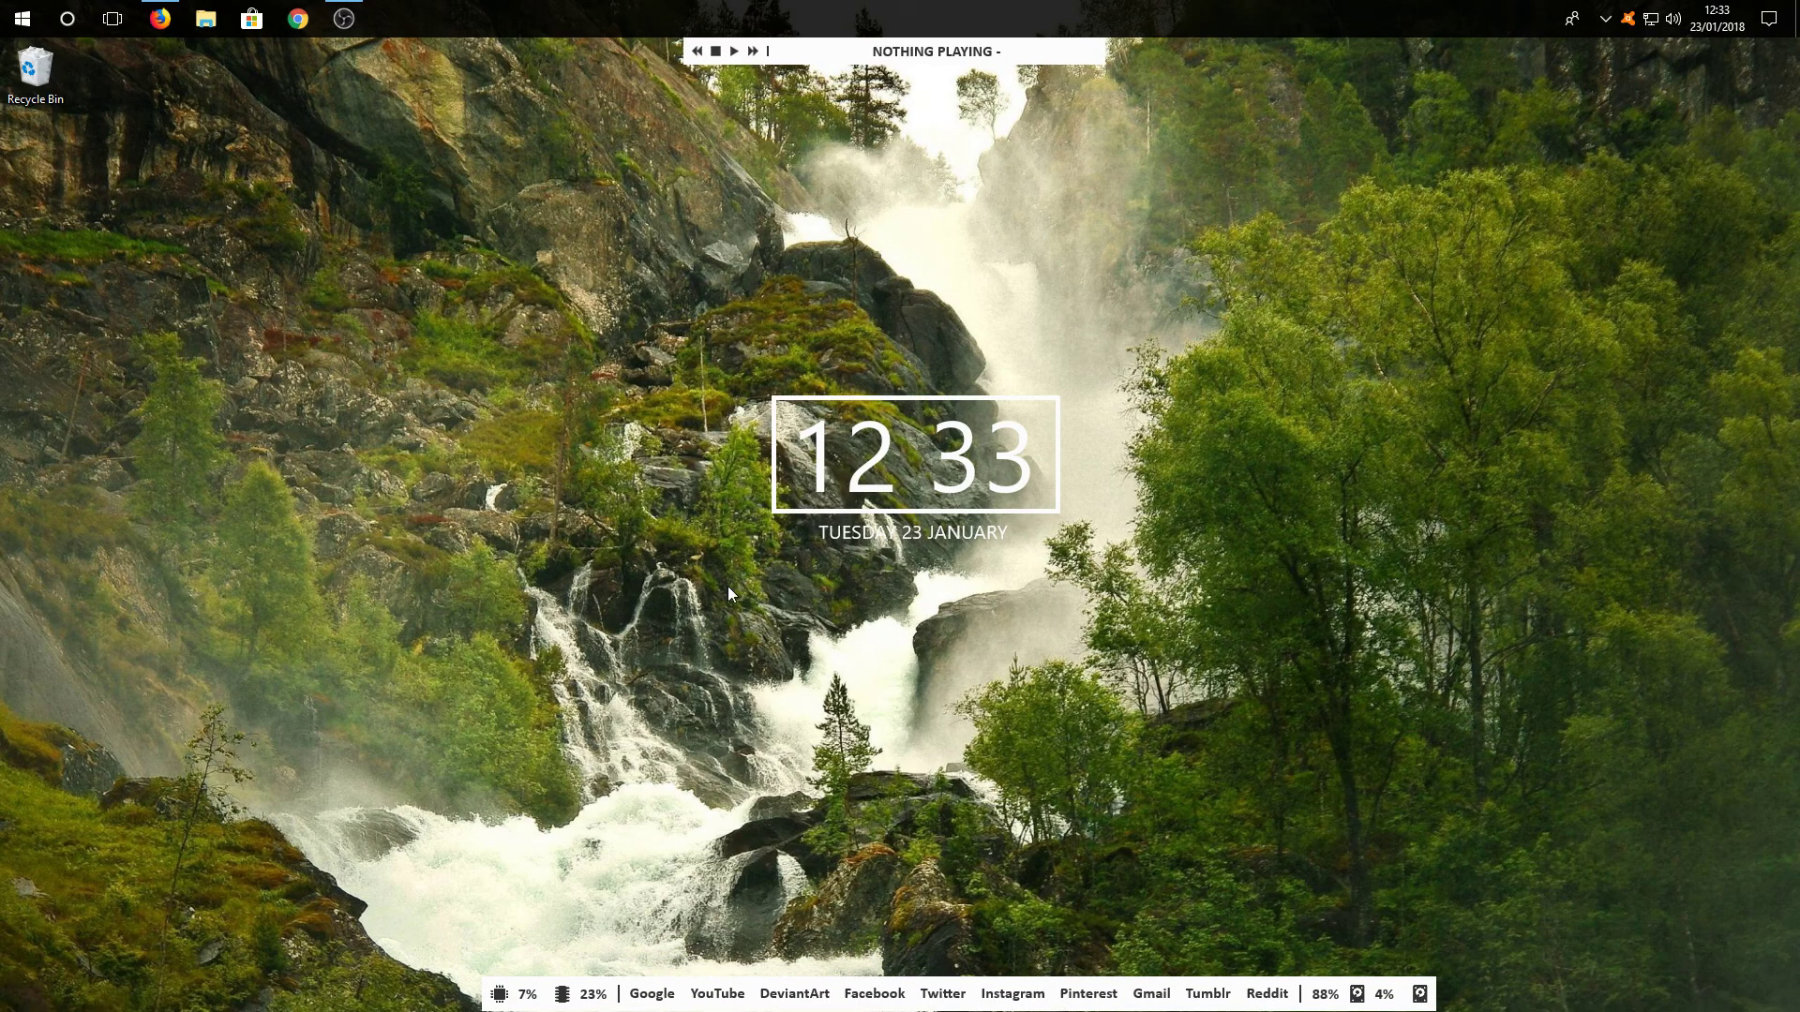
- From the player's Manage skin window, load FLHUD Settings.ini, then unload it and close the manager
{"action": "right_click", "coordinate": [823, 58]}
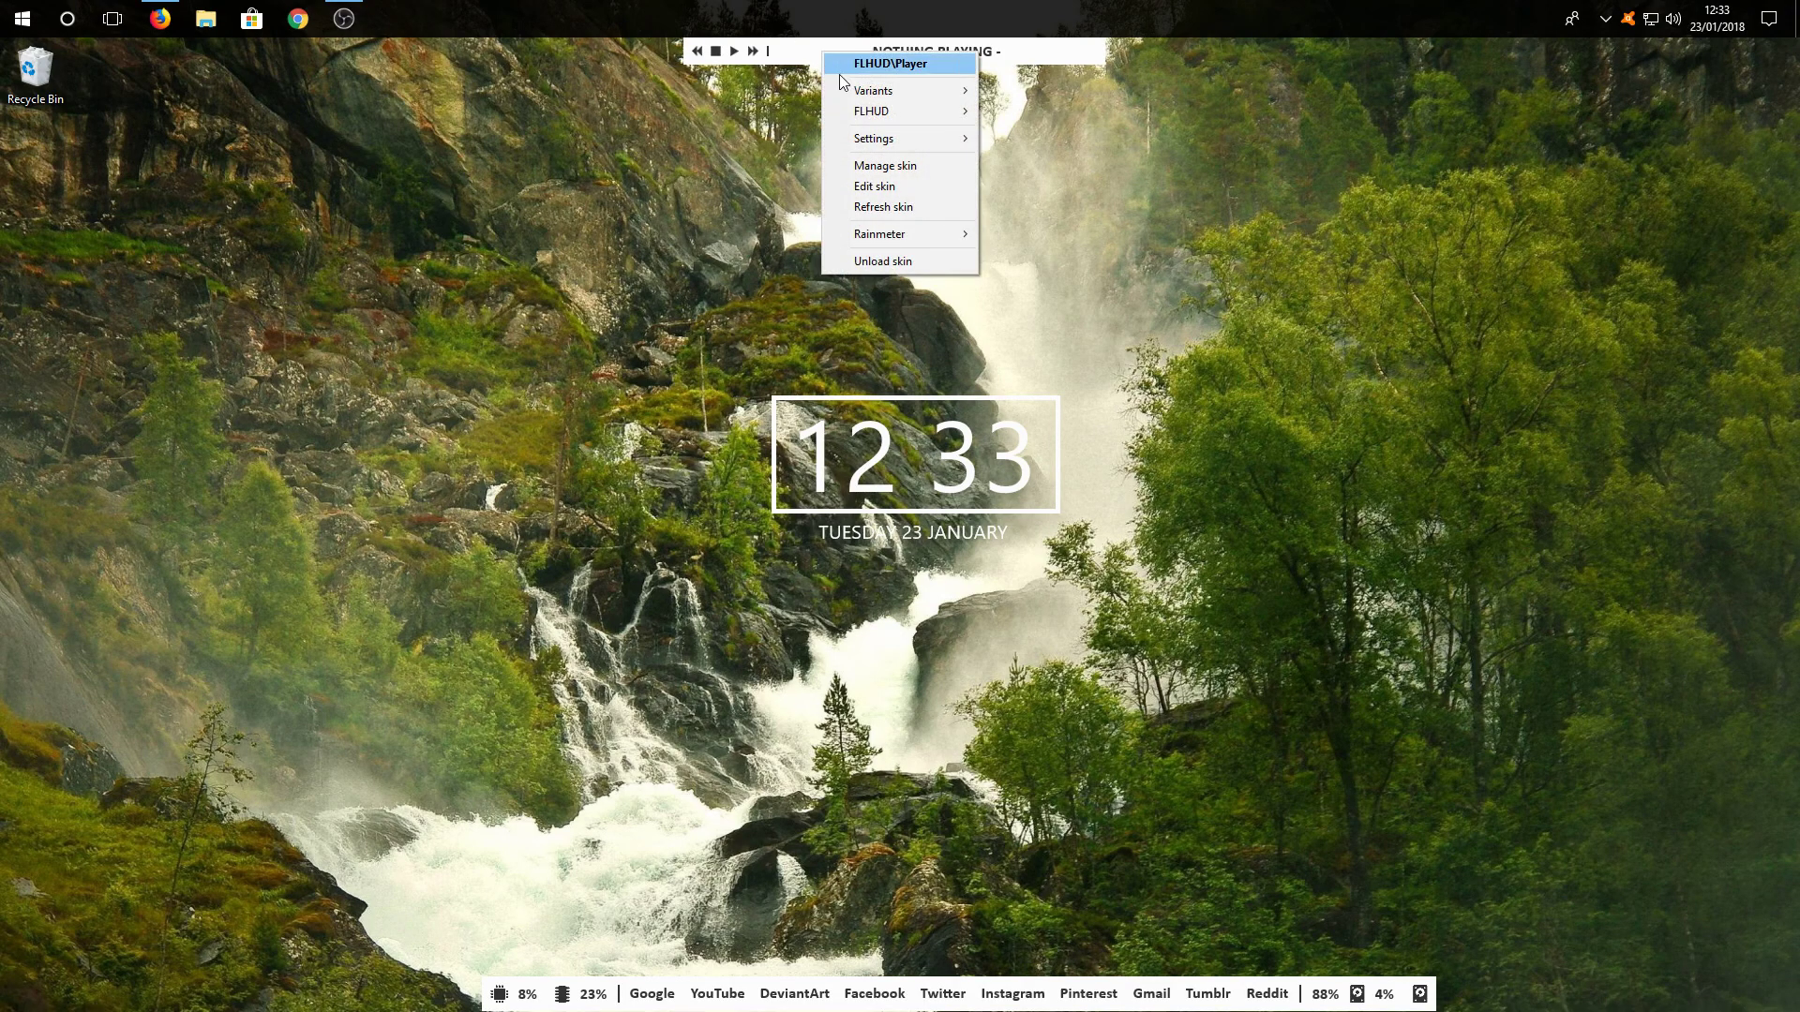
{"action": "left_click", "coordinate": [905, 167]}
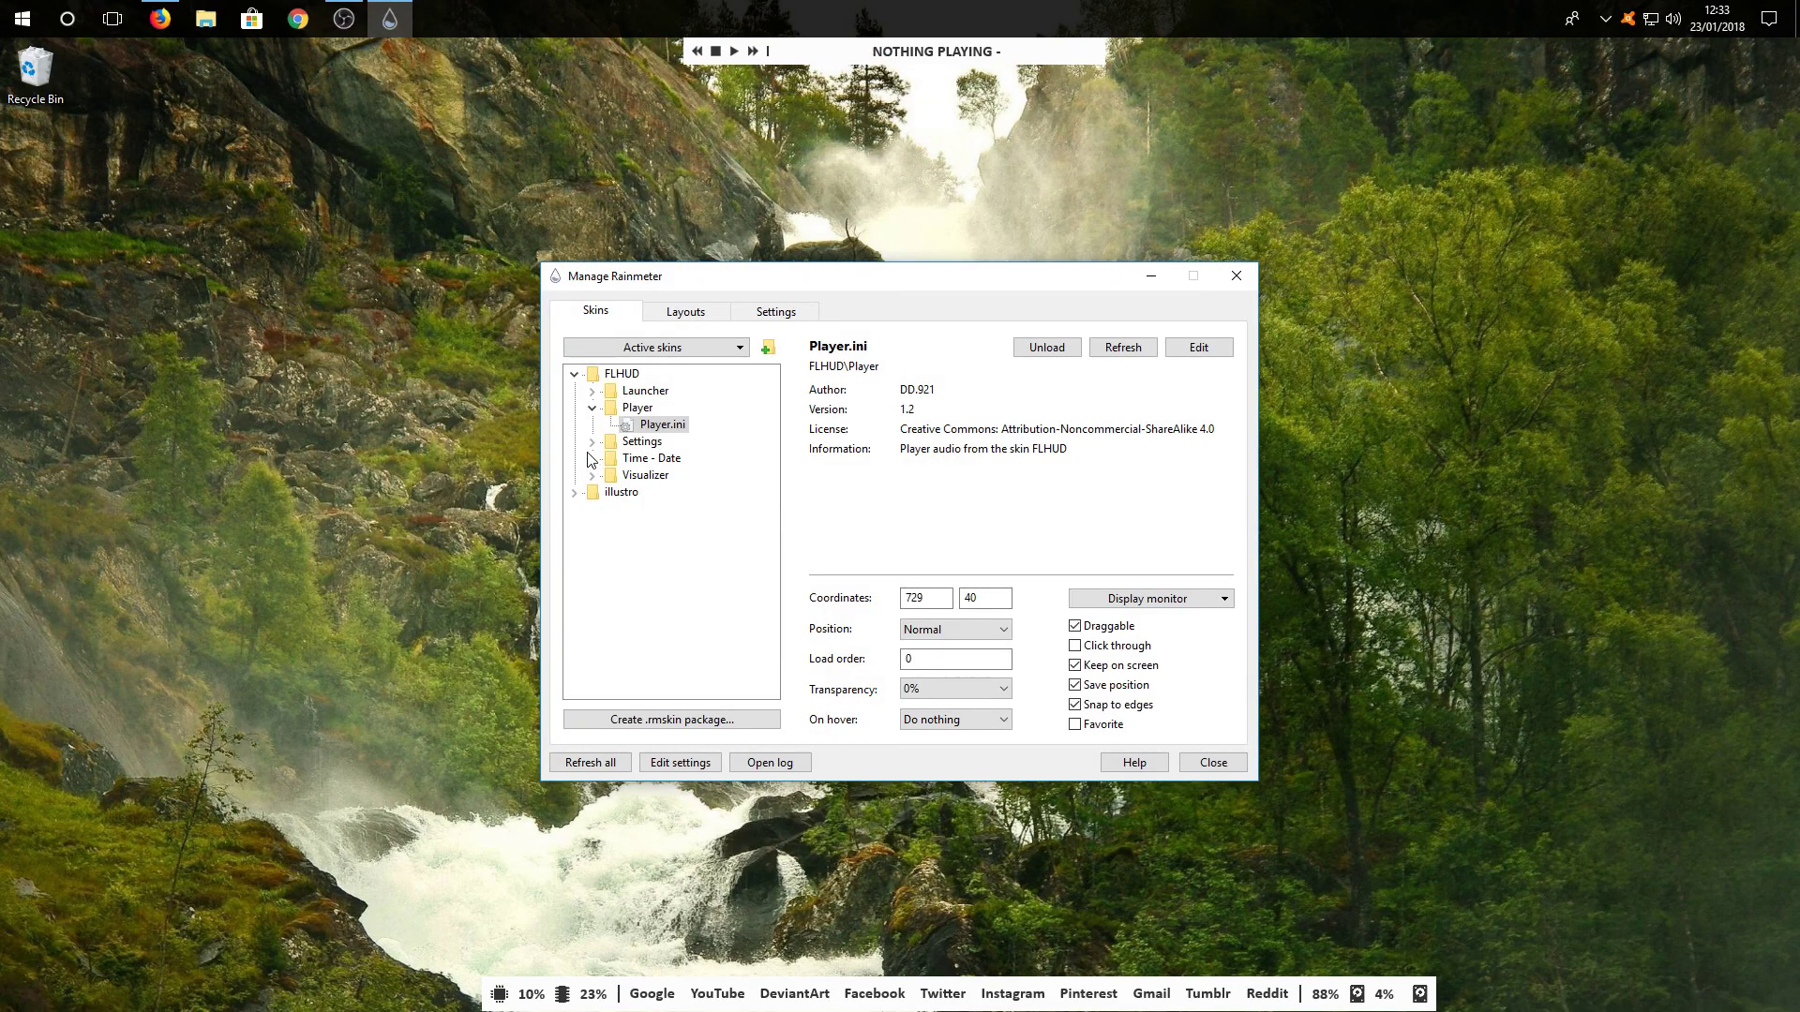
{"action": "left_click", "coordinate": [591, 442]}
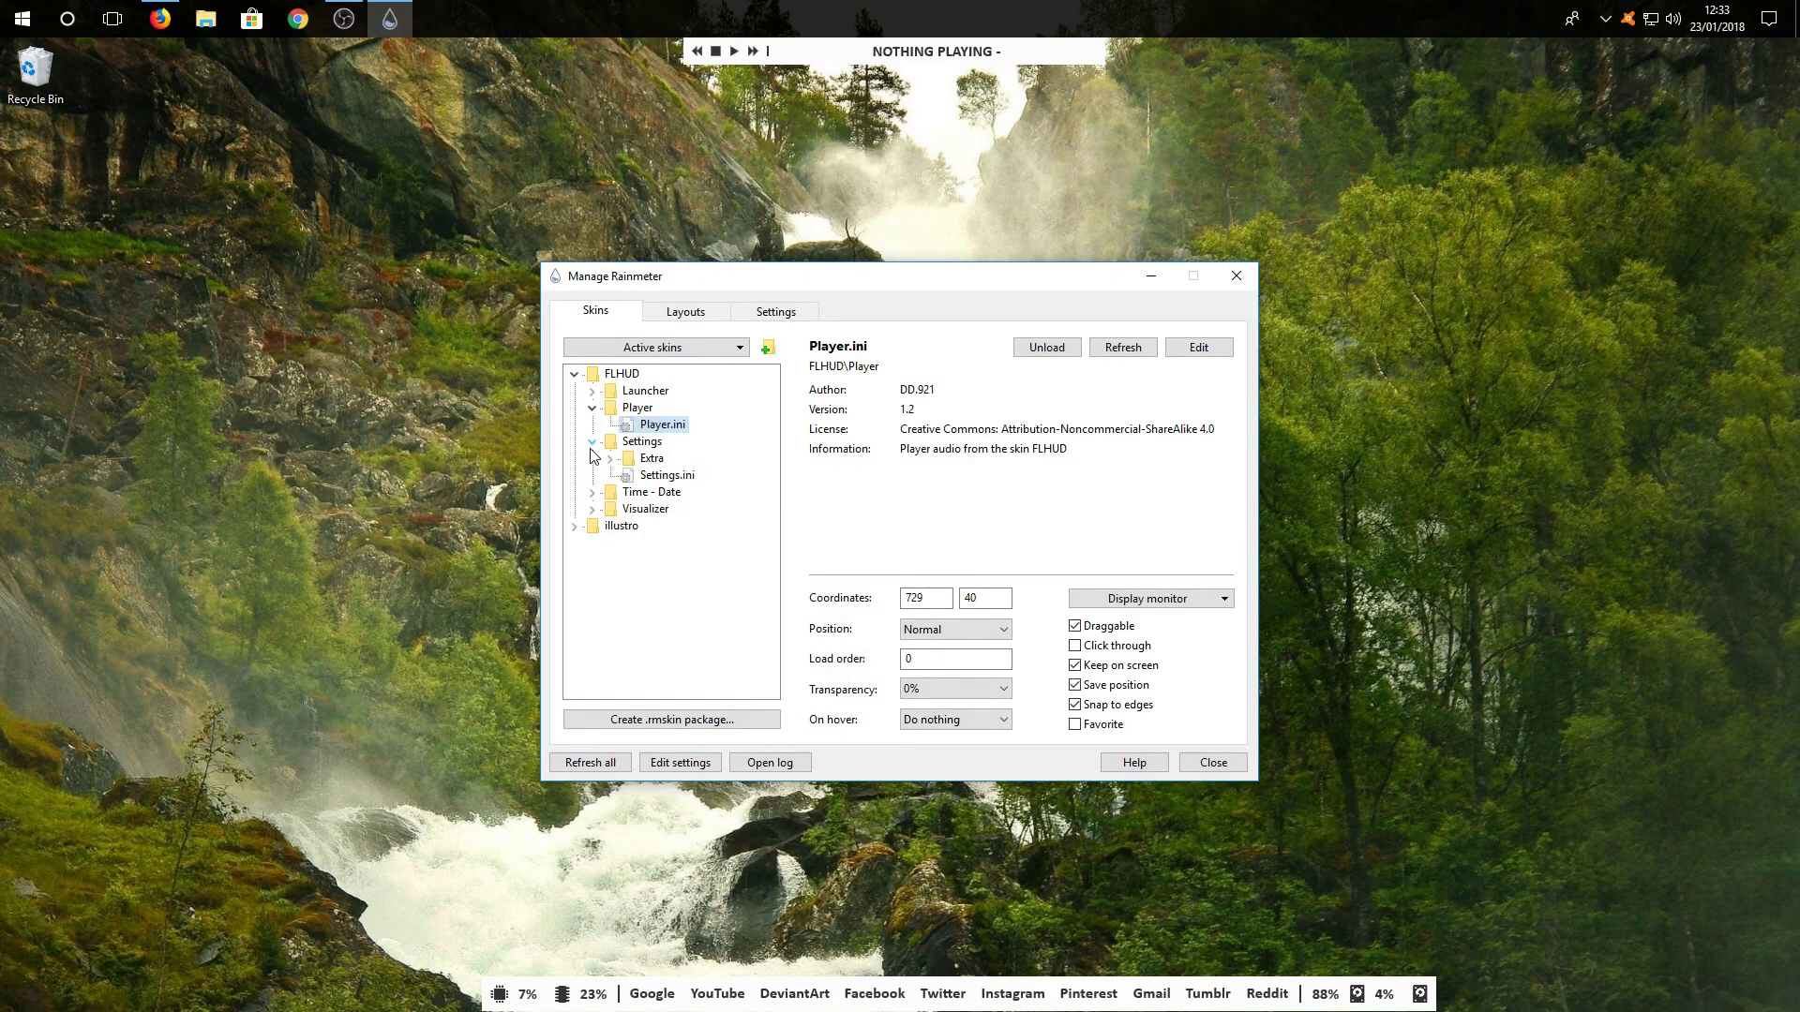
{"action": "double_click", "coordinate": [675, 476]}
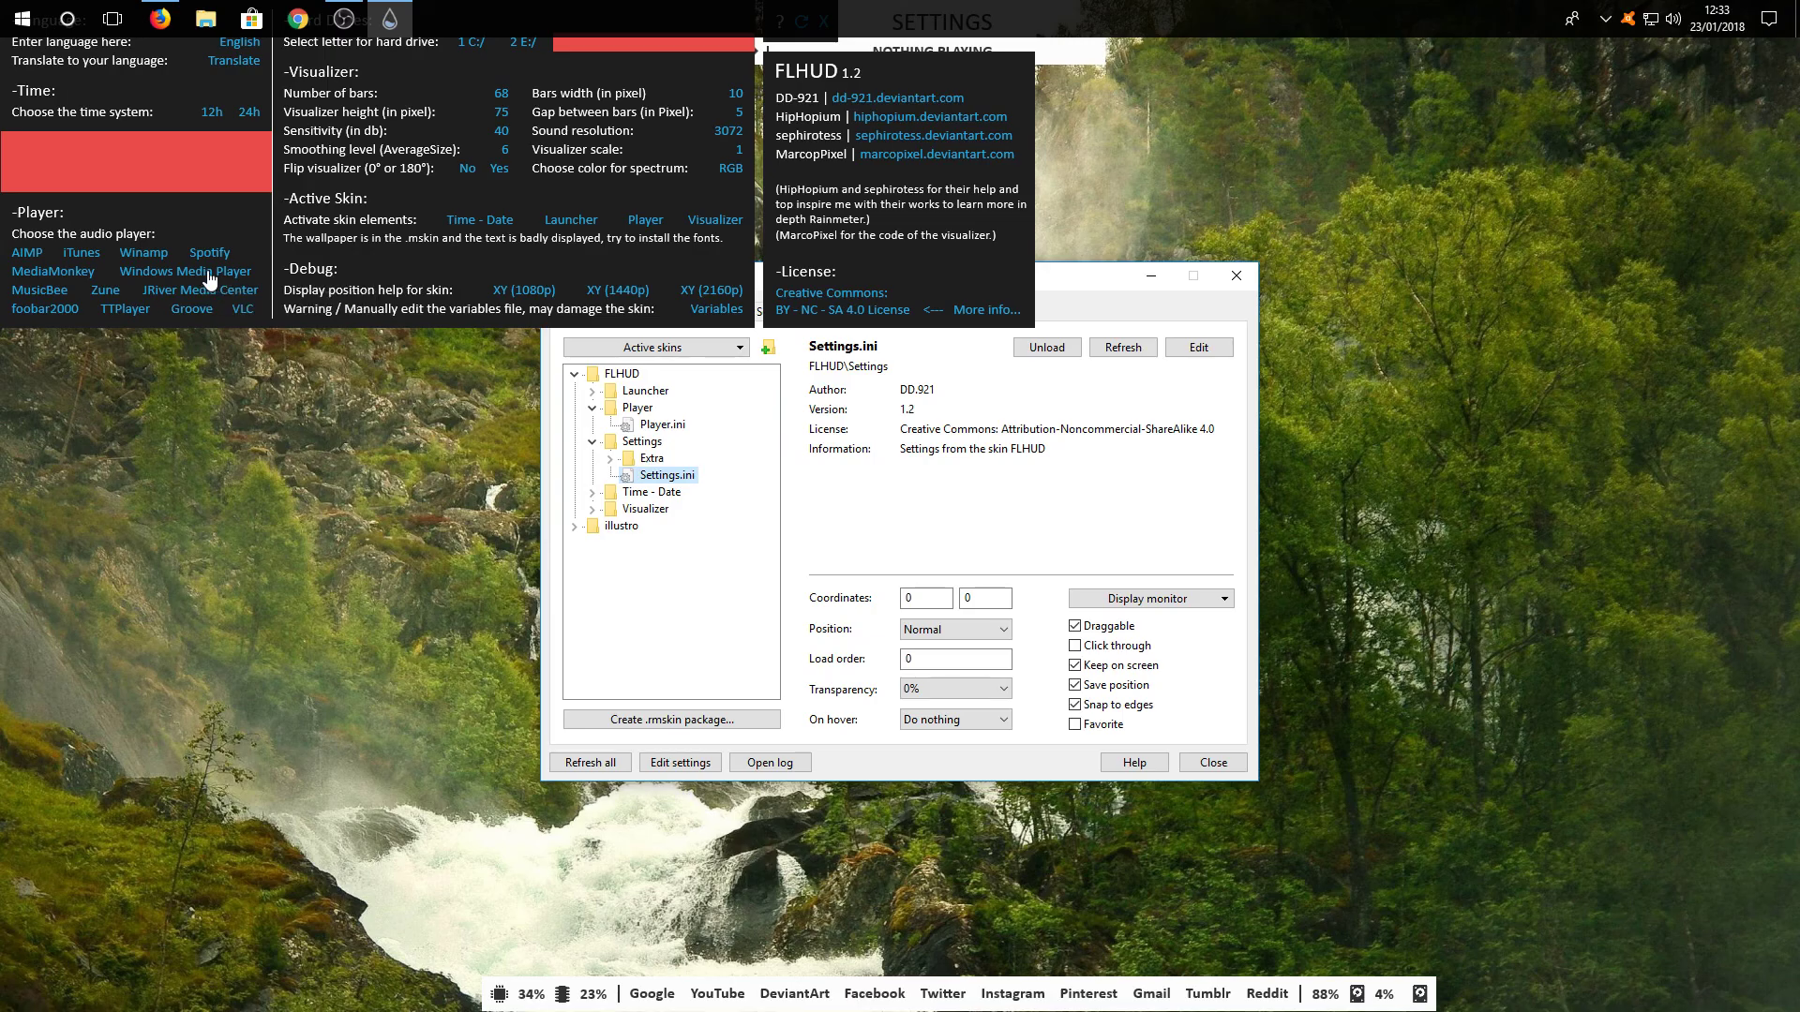
{"action": "right_click", "coordinate": [251, 210]}
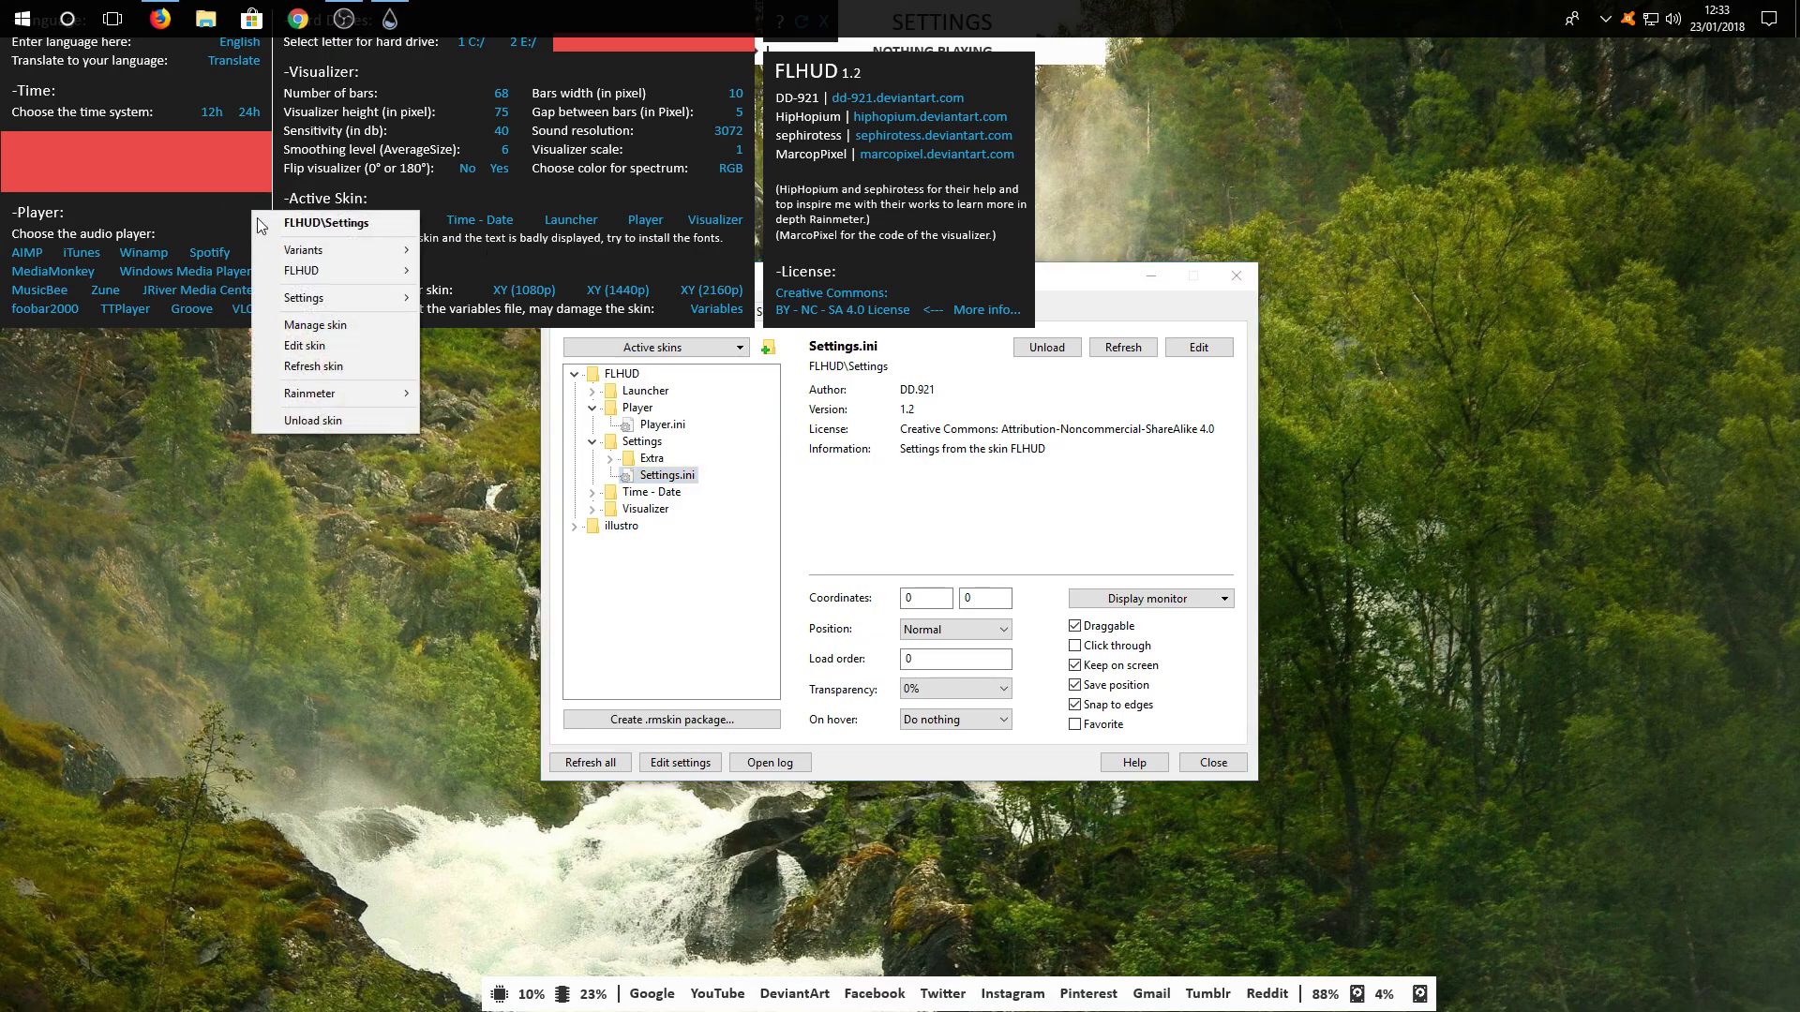
{"action": "left_click", "coordinate": [347, 423]}
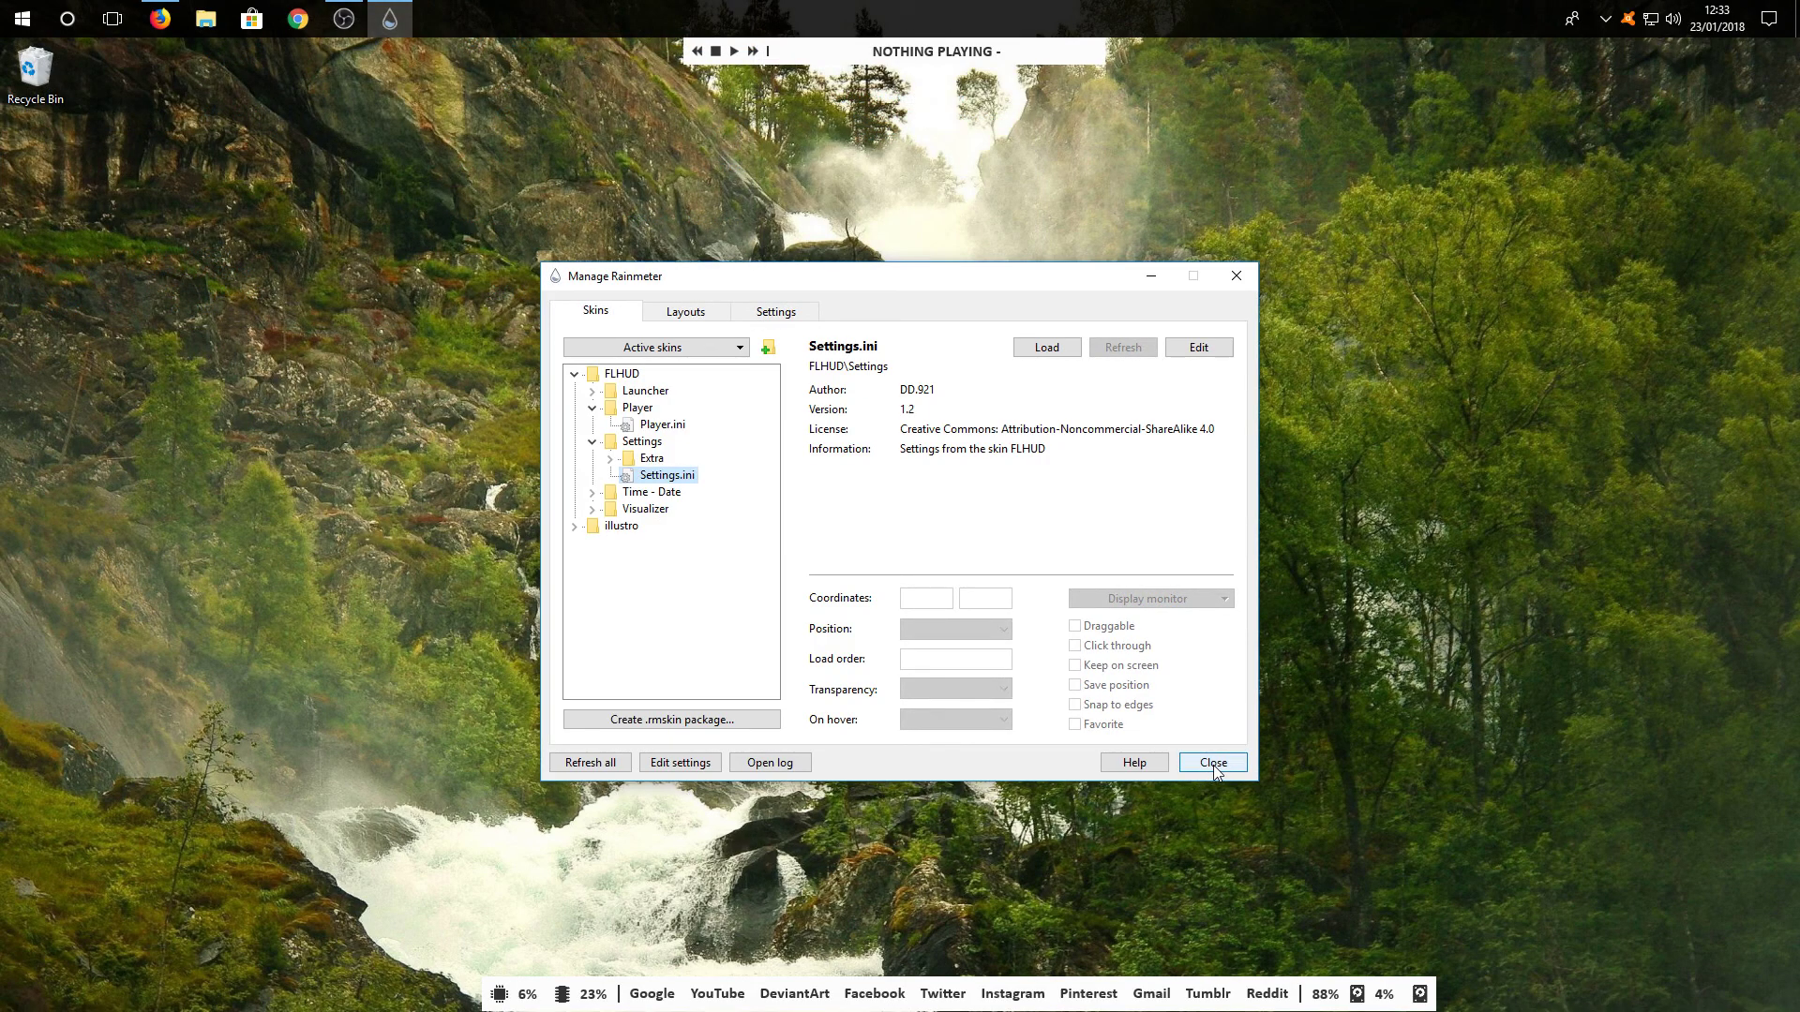
{"action": "left_click", "coordinate": [1213, 763]}
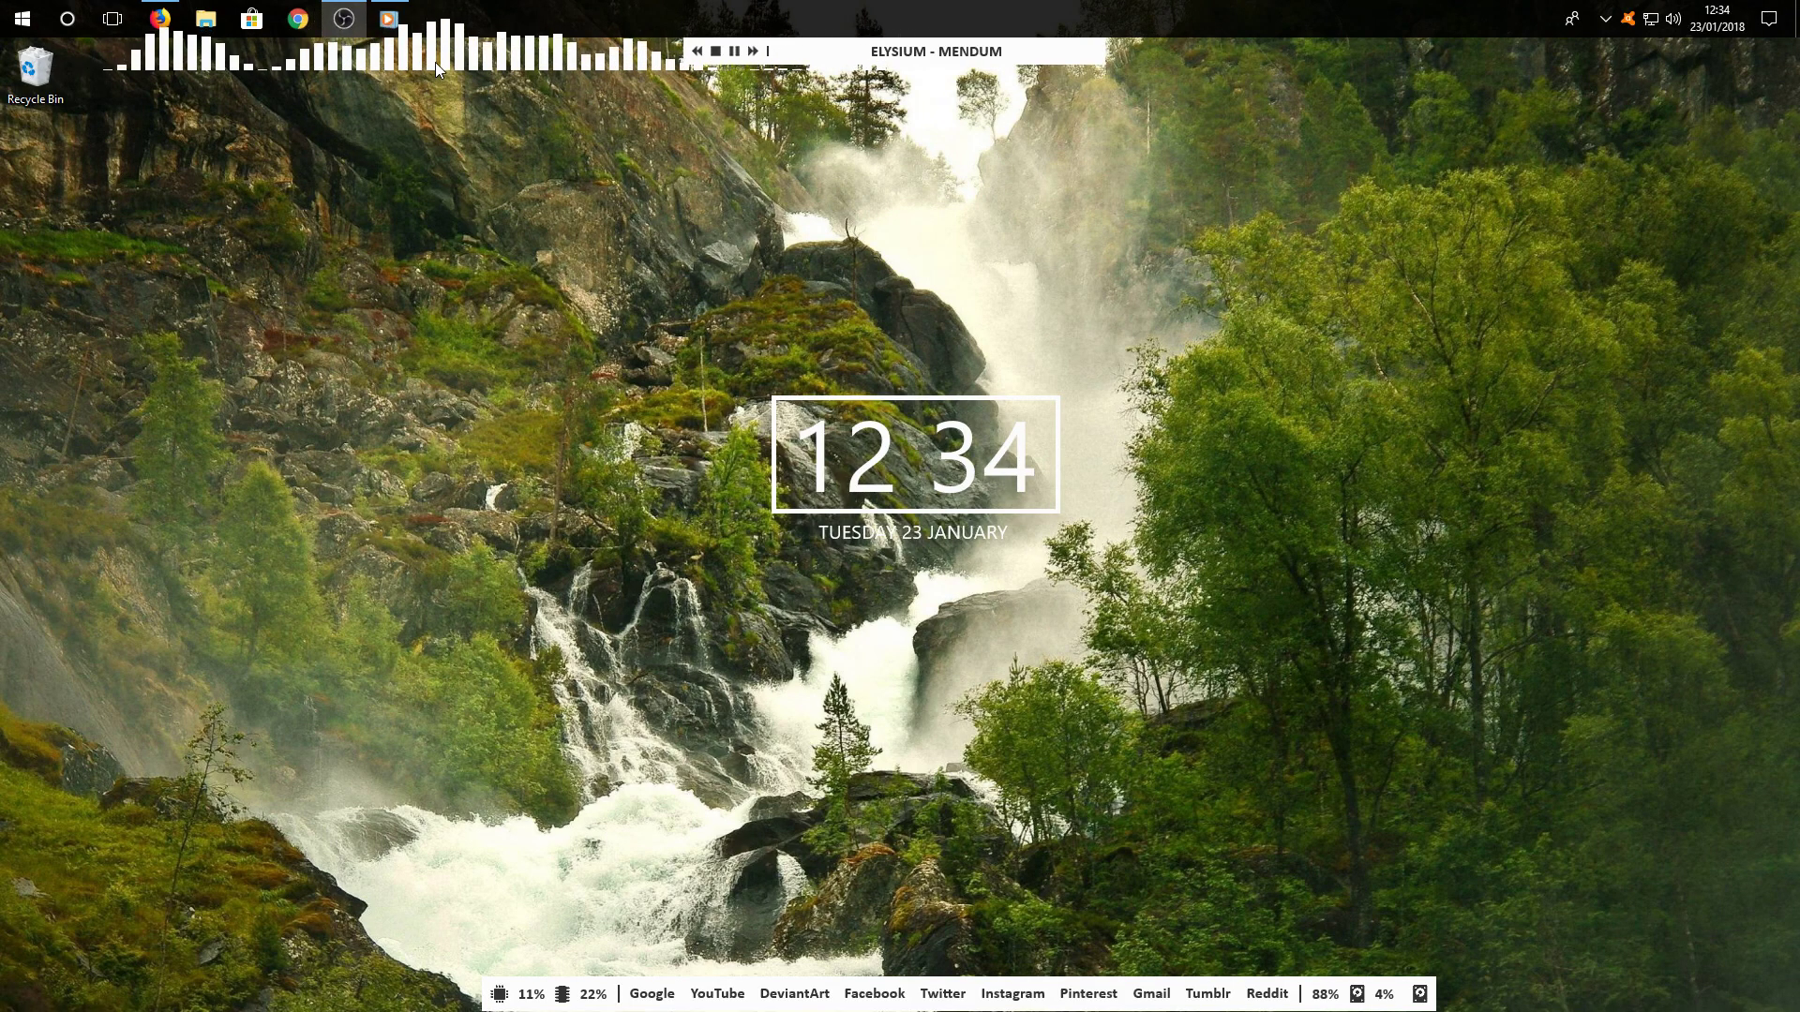
- Drag the visualizer bars from the top-left down to sit just above the launcher bar
{"action": "left_click_drag", "start_coordinate": [431, 60], "coordinate": [847, 969]}
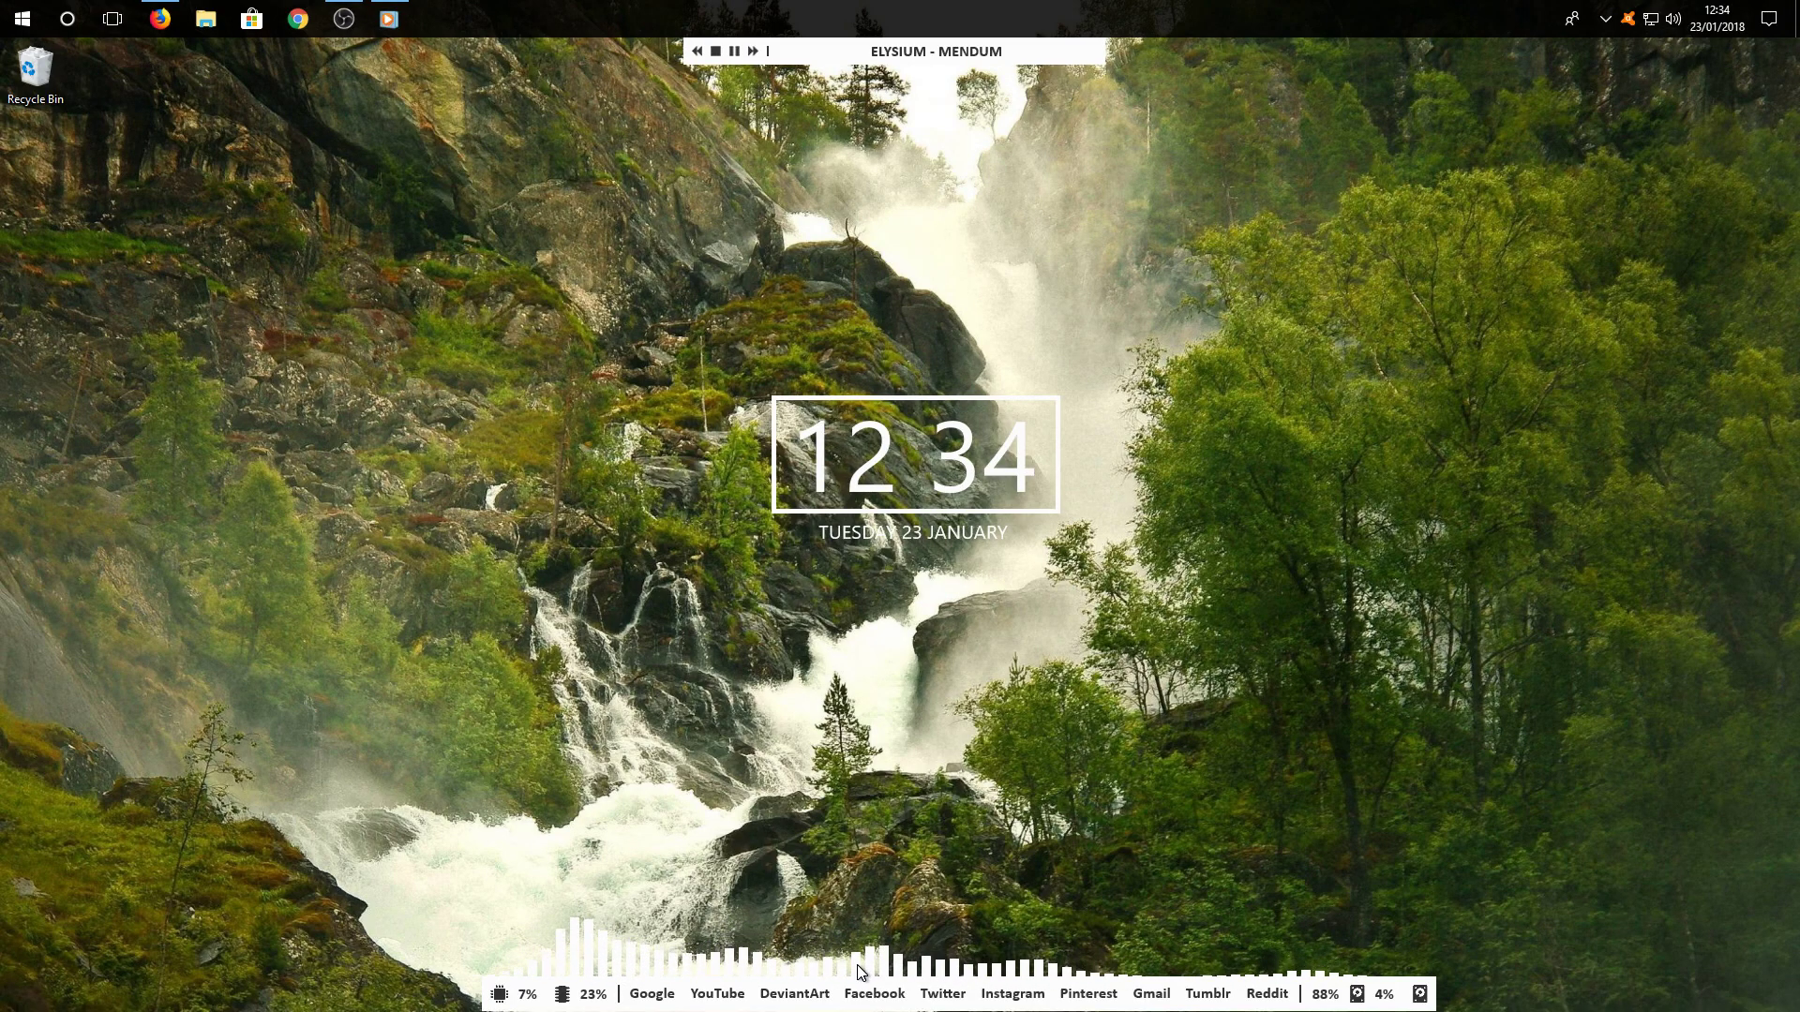